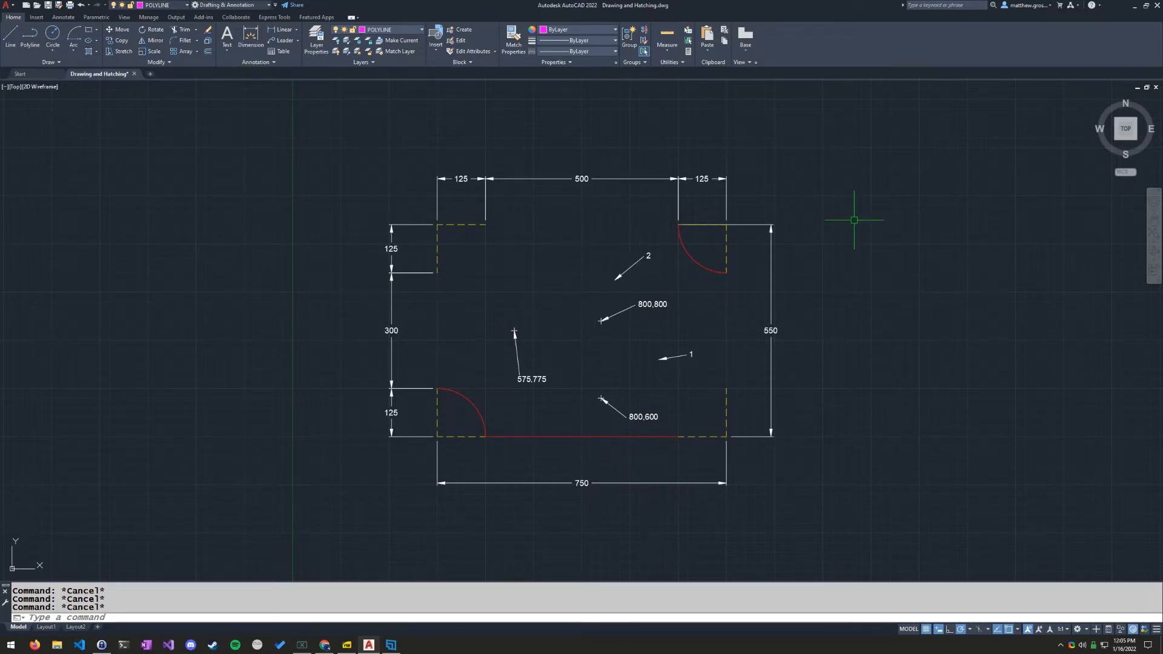
Start a polyline with a quarter arc from the bottom red line's right end, centered on the lower-right dashed corner, to the dashed vertical's upper end
{"action": "type", "text": "l"}
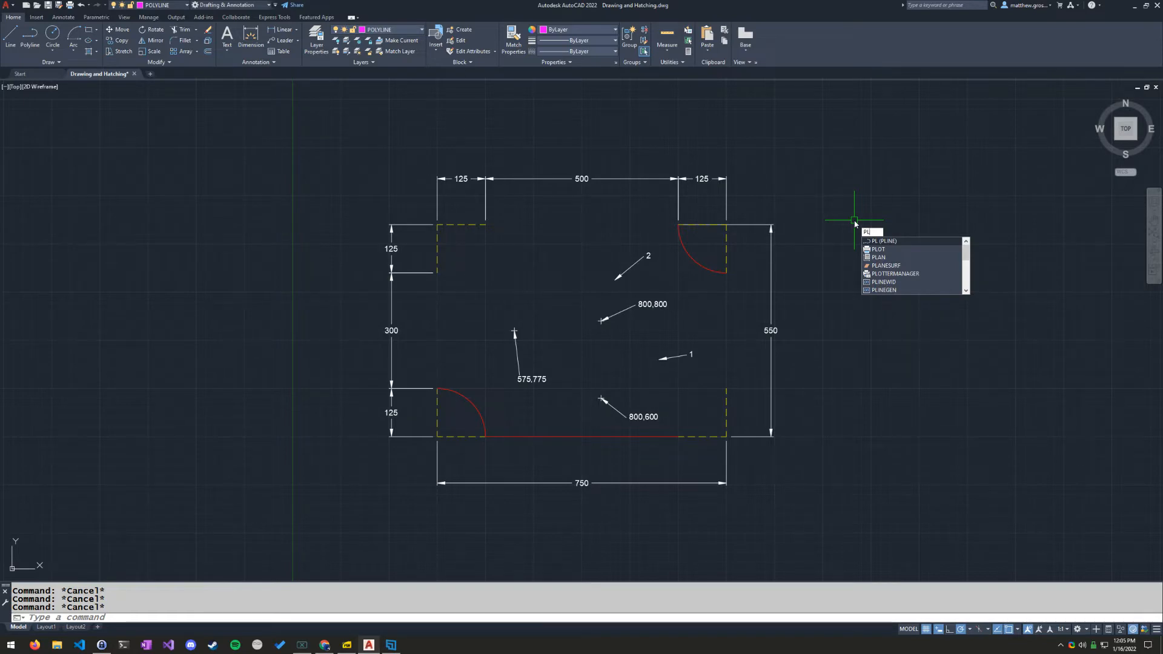
{"action": "key", "text": "Return"}
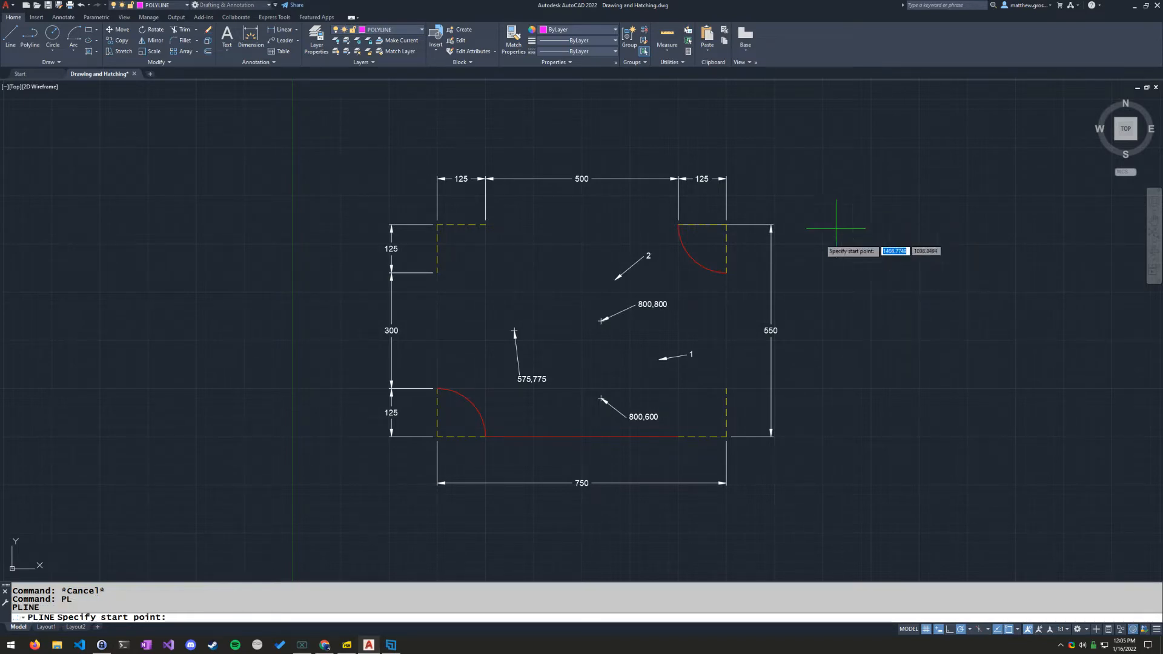
{"action": "scroll", "coordinate": [673, 454], "scroll_direction": "up", "scroll_amount": 4}
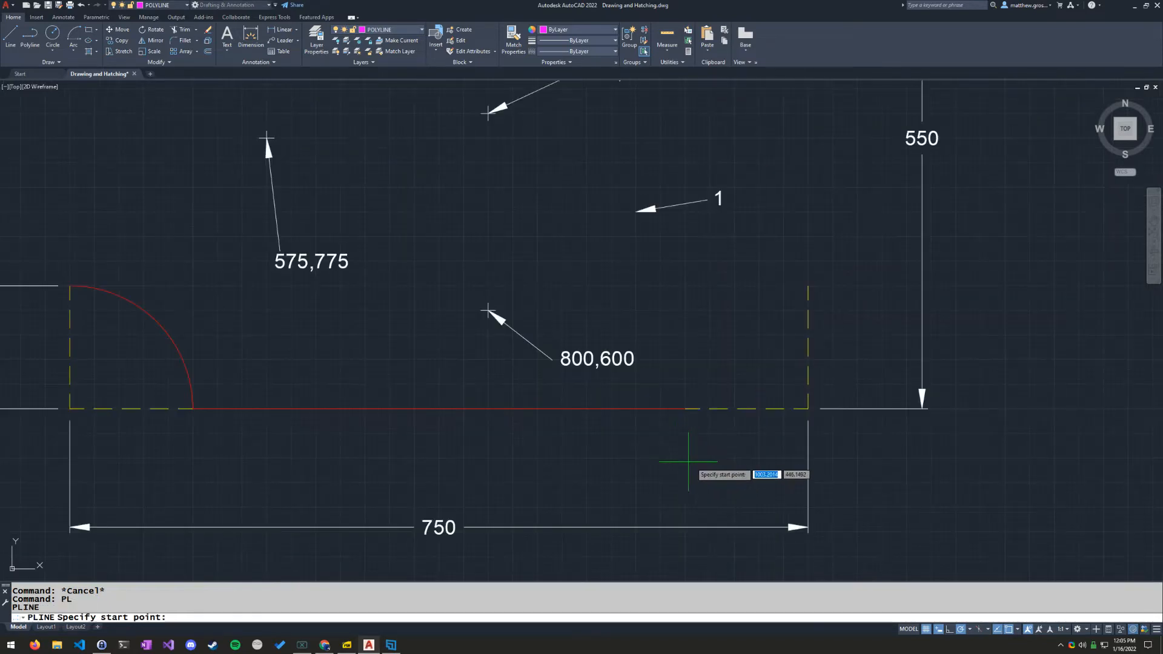
{"action": "left_click", "coordinate": [685, 409]}
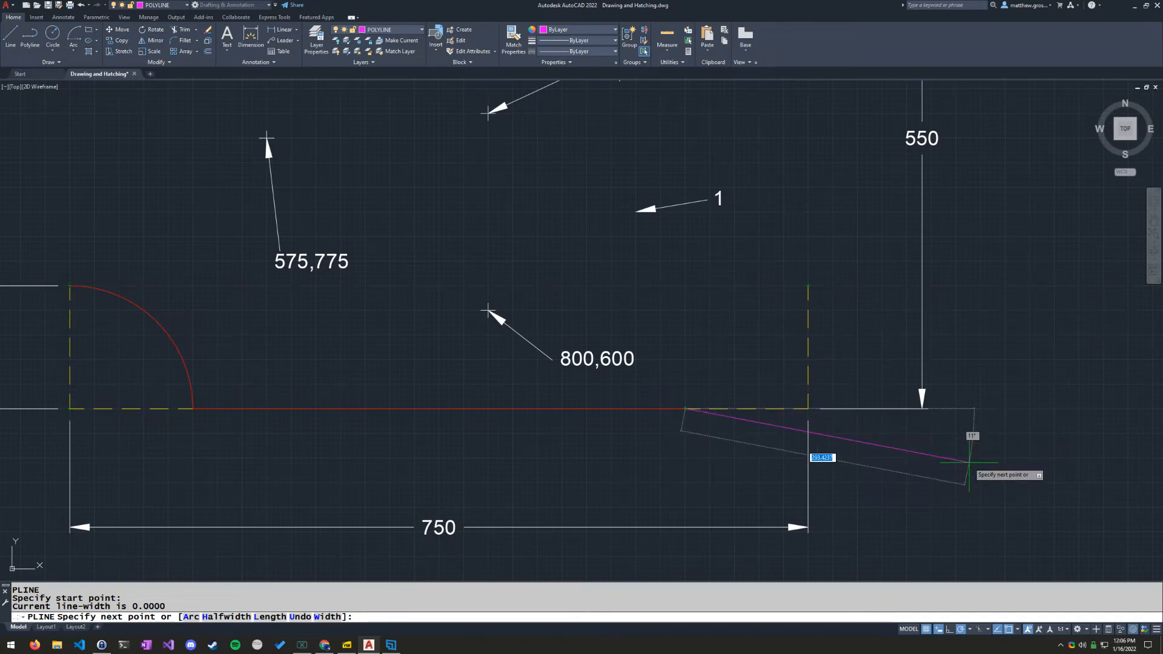
{"action": "type", "text": "a"}
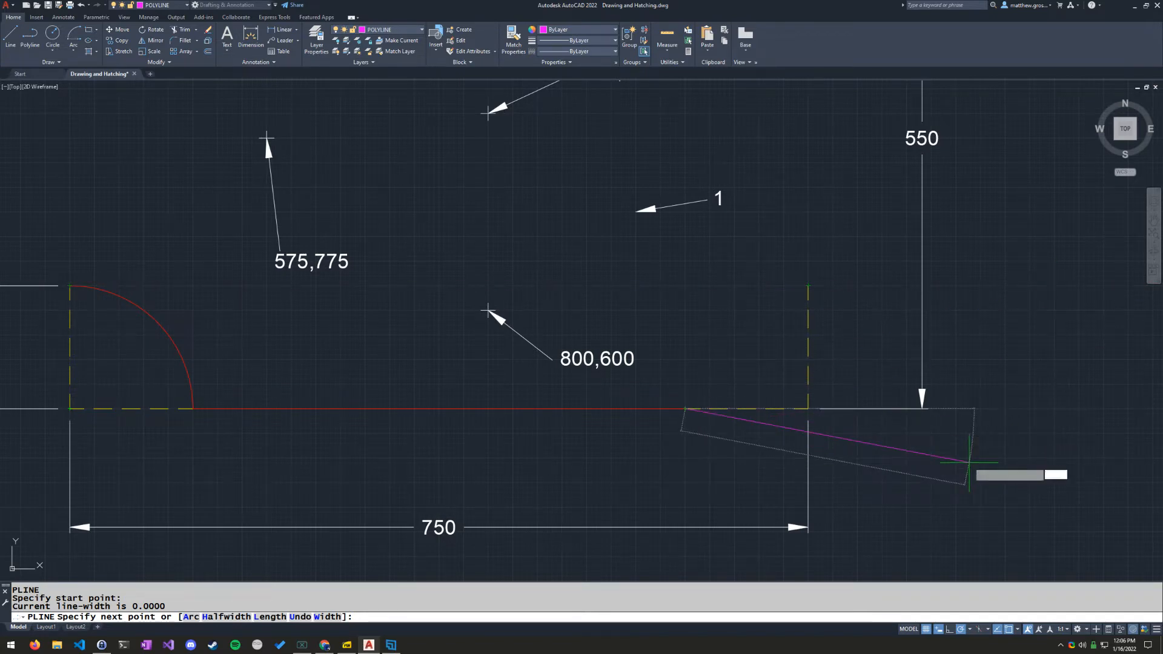
{"action": "key", "text": "Return"}
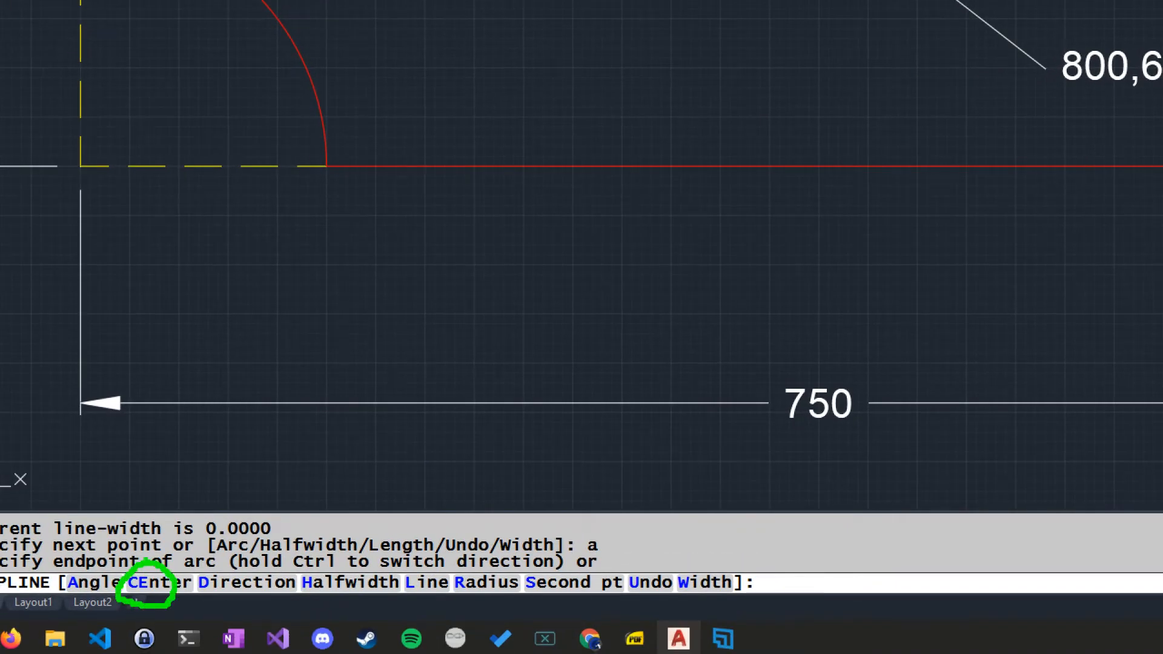
{"action": "left_click_drag", "start_coordinate": [166, 546], "coordinate": [238, 382]}
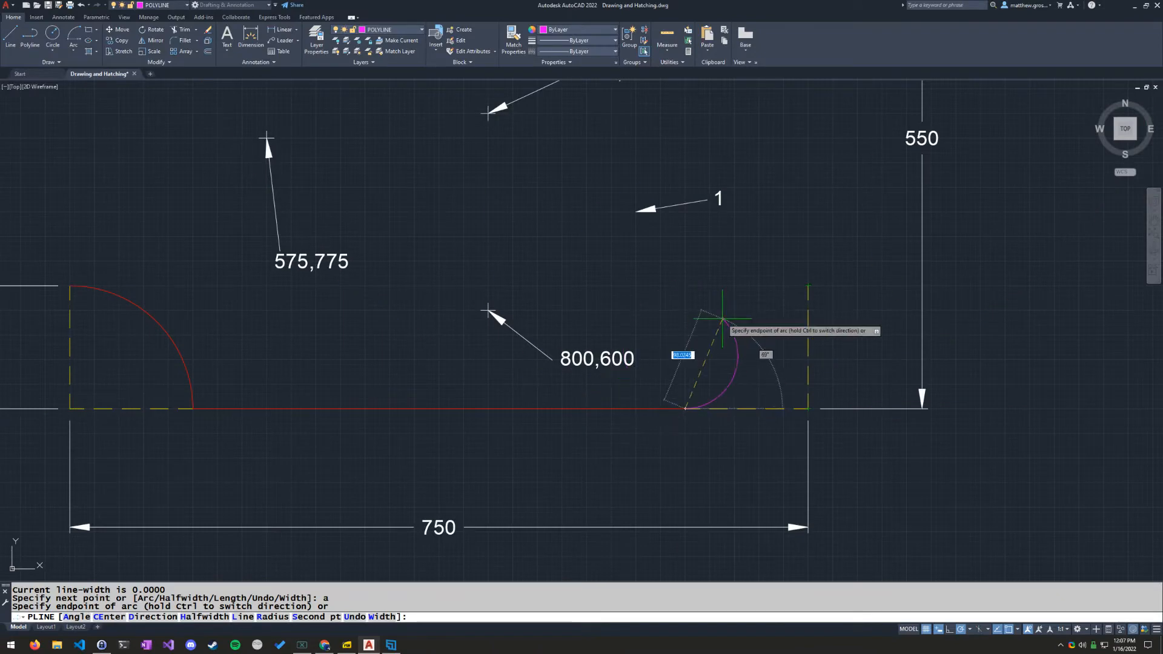
{"action": "type", "text": "ce"}
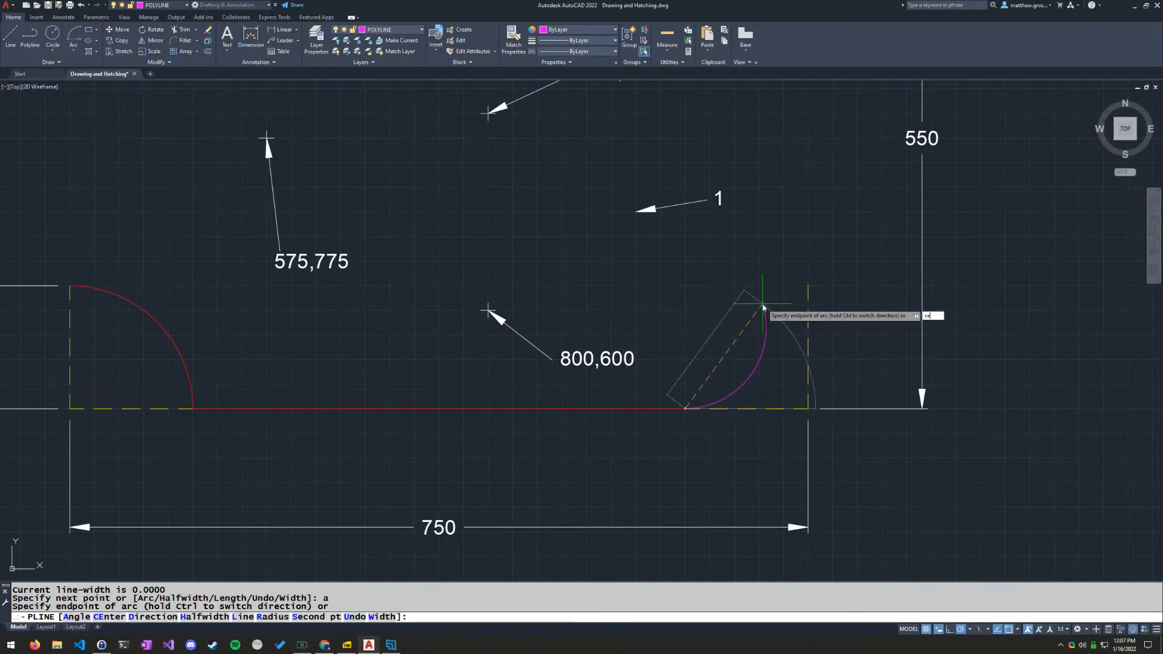
{"action": "key", "text": "Return"}
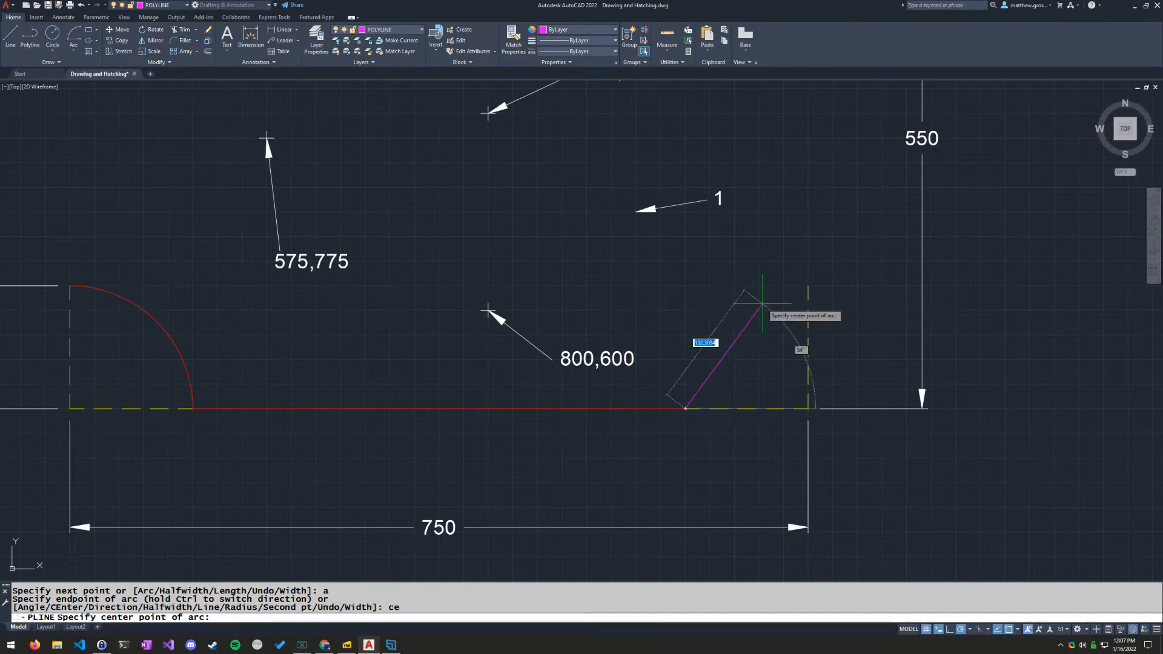
{"action": "left_click", "coordinate": [808, 409]}
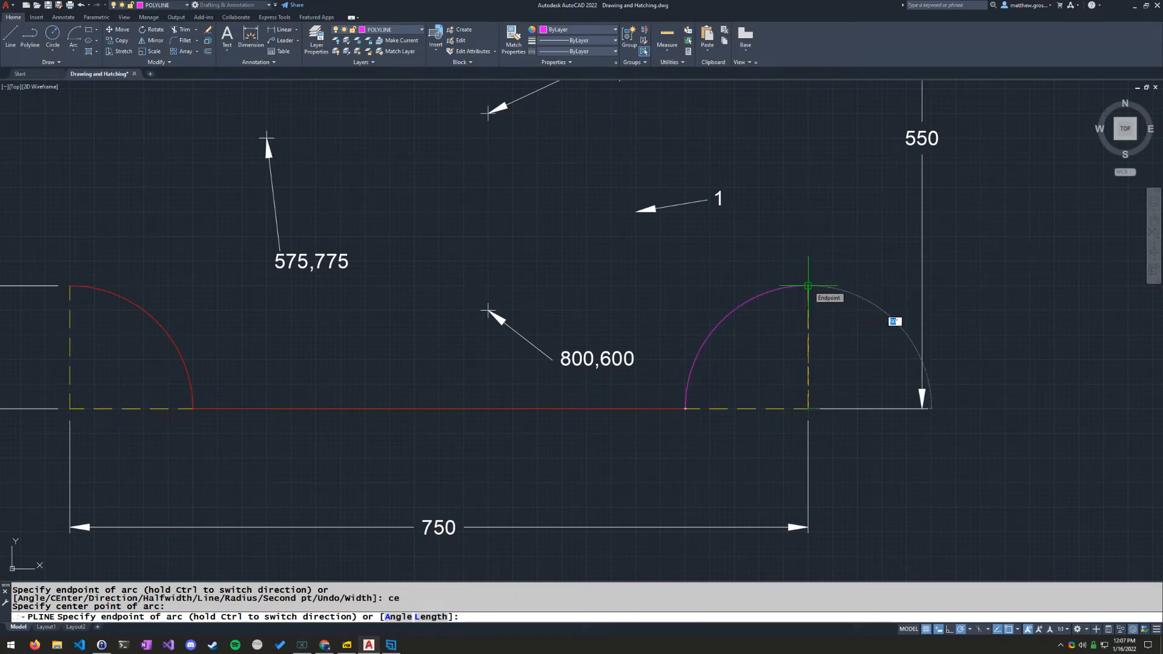
{"action": "left_click", "coordinate": [808, 285]}
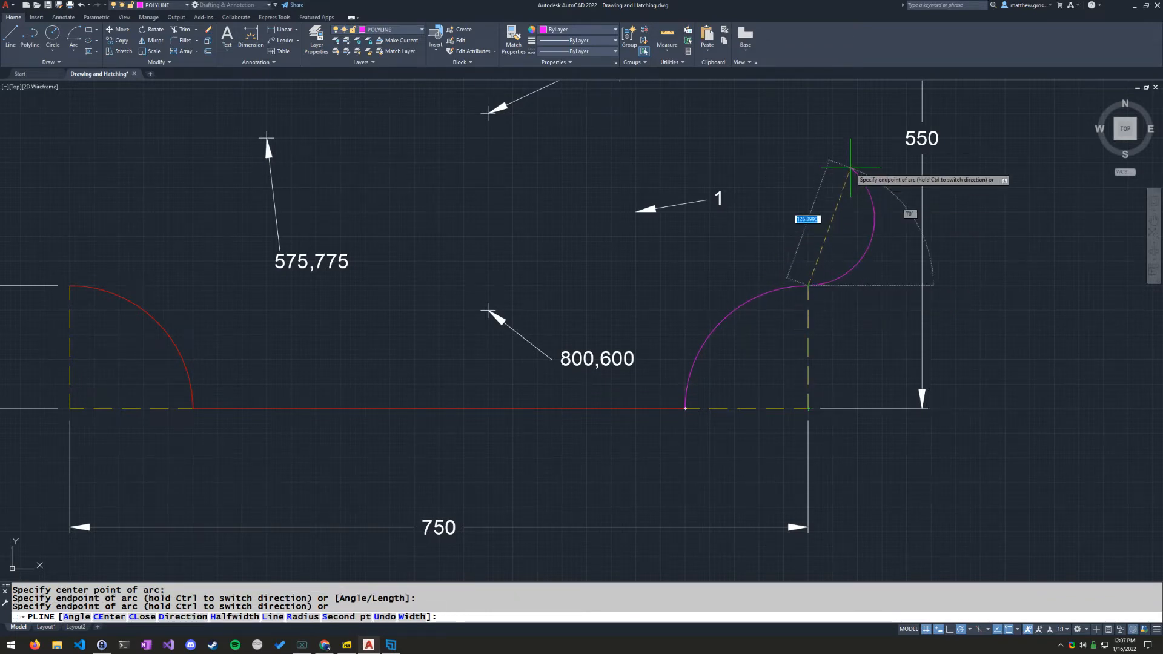
Continue the polyline with a straight vertical segment up to the lower end of the upper-right red arc and finish it
{"action": "middle_click_drag", "start_coordinate": [851, 167], "coordinate": [800, 330]}
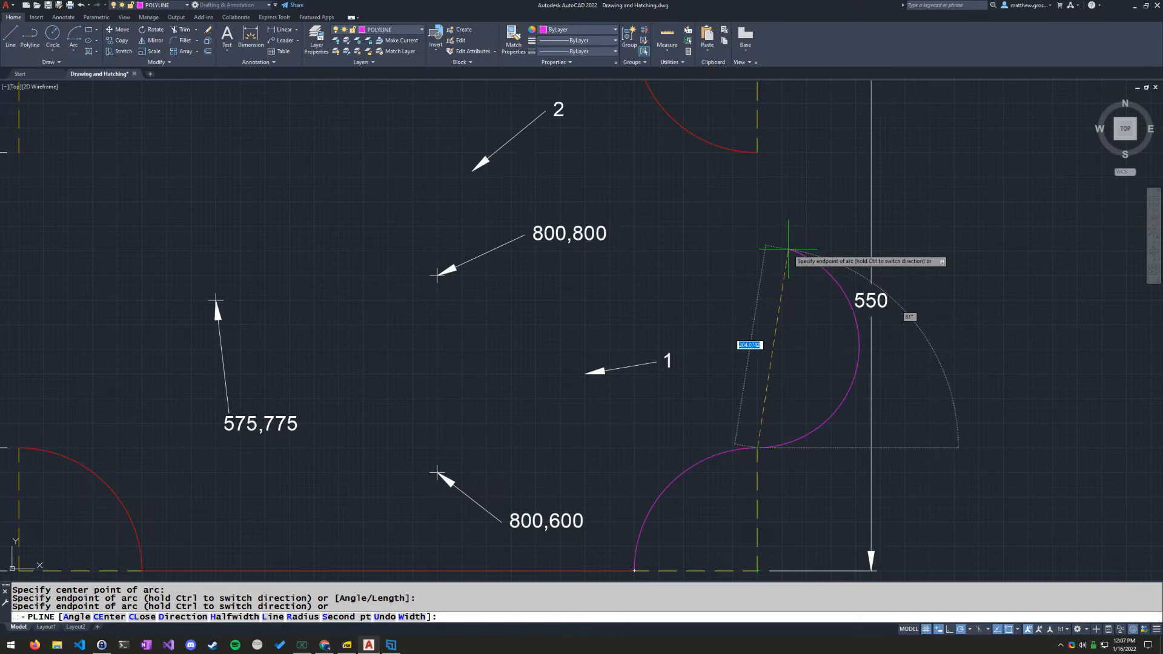
{"action": "type", "text": "l"}
{"action": "key", "text": "Return"}
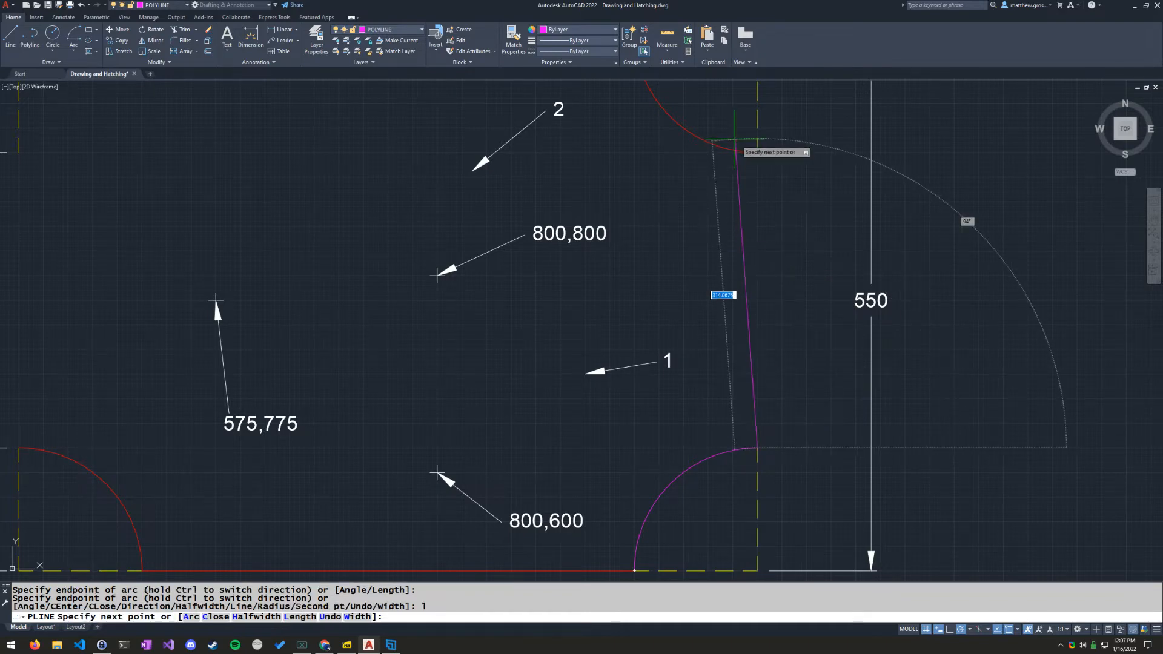
{"action": "left_click", "coordinate": [757, 152]}
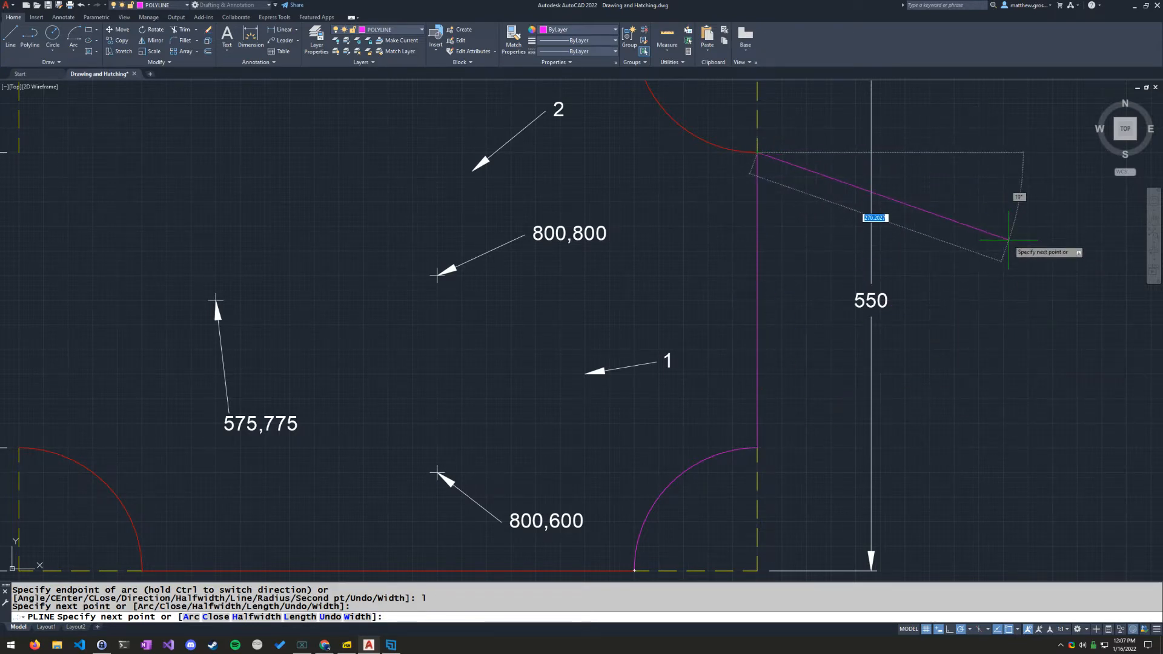
{"action": "key", "text": "Return"}
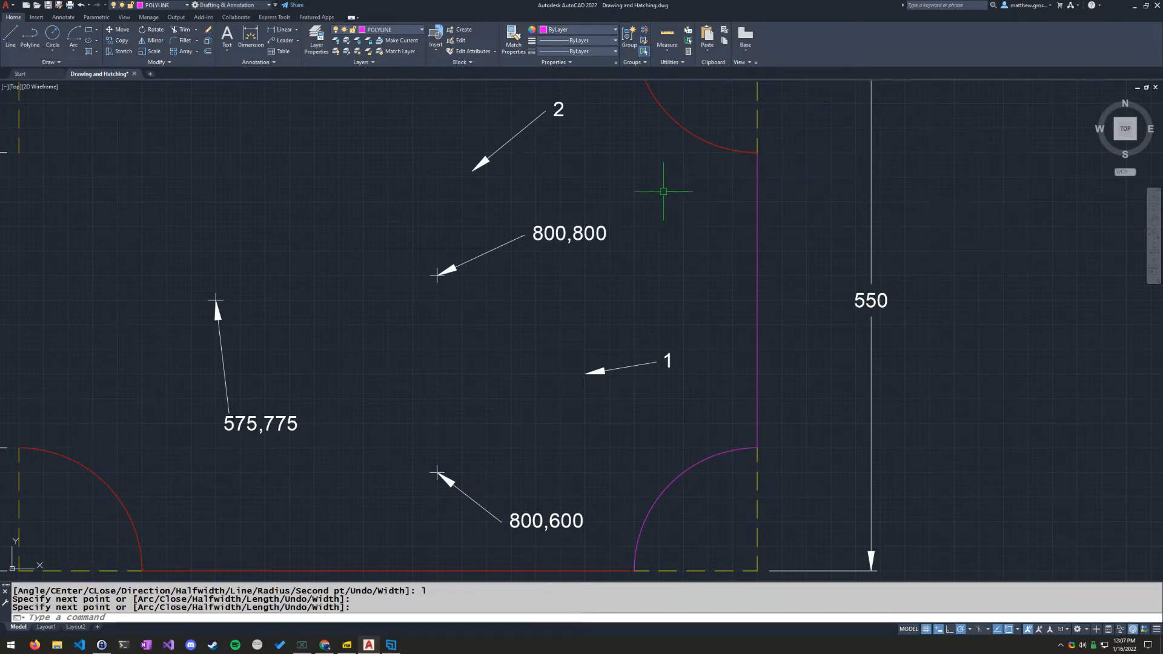
Start a new polyline along the outline's top edge, from the upper-right red arc's top end to the right end of the upper-left dashed line
{"action": "middle_click_drag", "start_coordinate": [611, 109], "coordinate": [756, 308]}
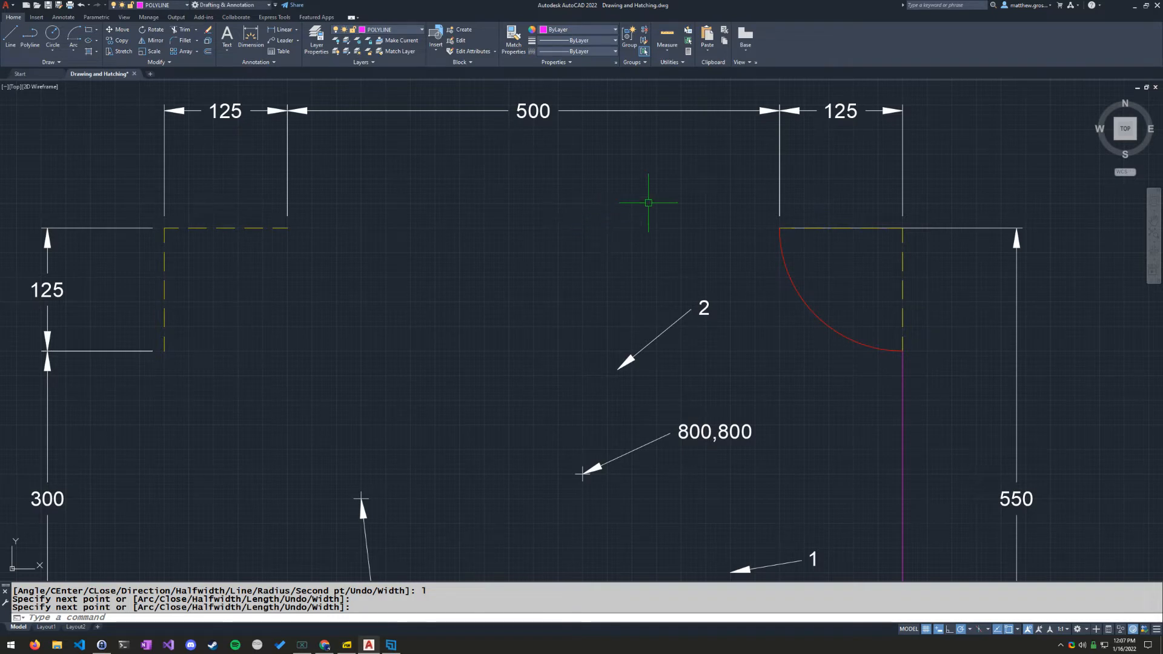
{"action": "key", "text": "Return"}
{"action": "key", "text": "Return"}
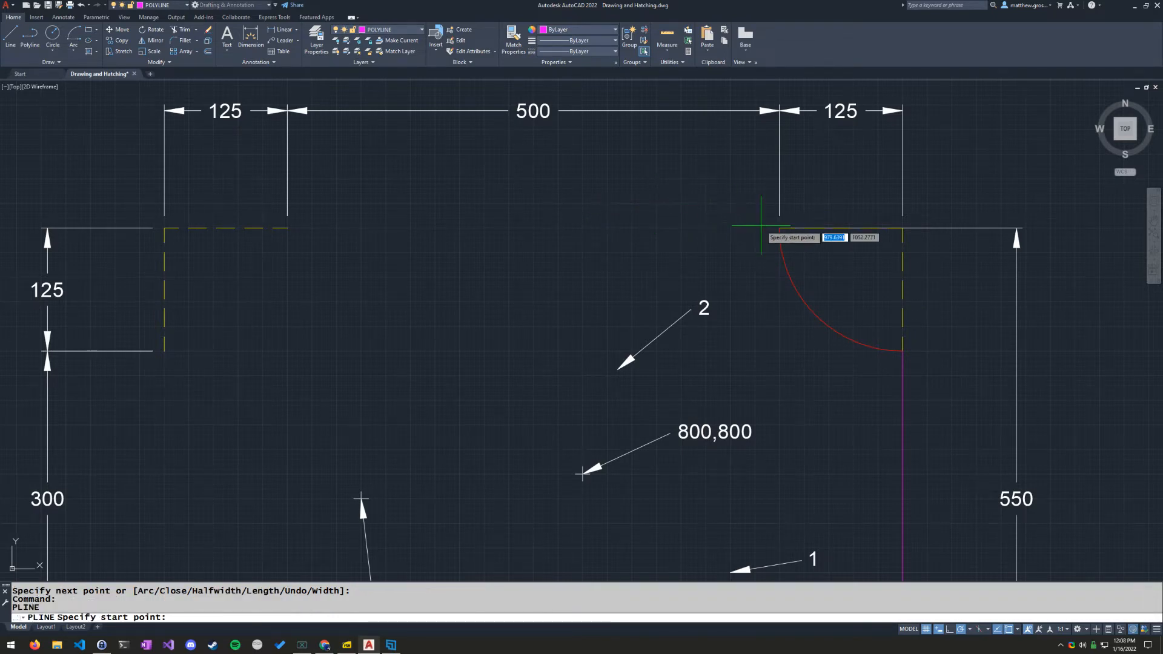
{"action": "left_click", "coordinate": [780, 229]}
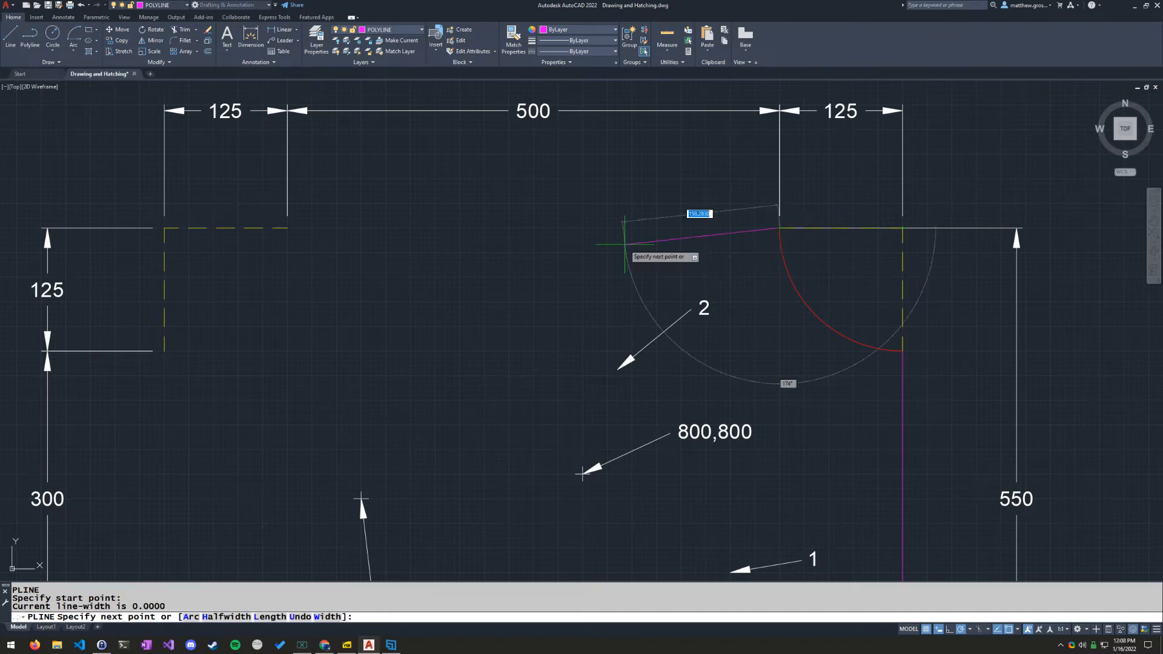
{"action": "left_click", "coordinate": [287, 228]}
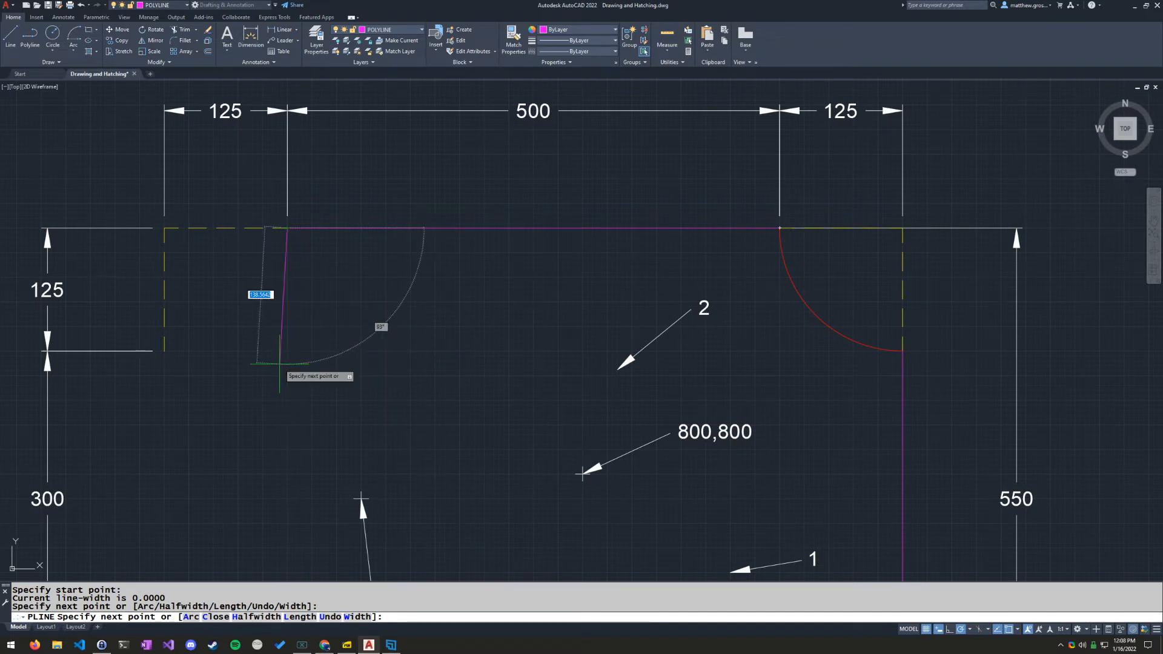
Add a quarter arc to the polyline, centered on the upper-left dashed corner and ending at the lower end of its dashed vertical
{"action": "type", "text": "a"}
{"action": "key", "text": "Return"}
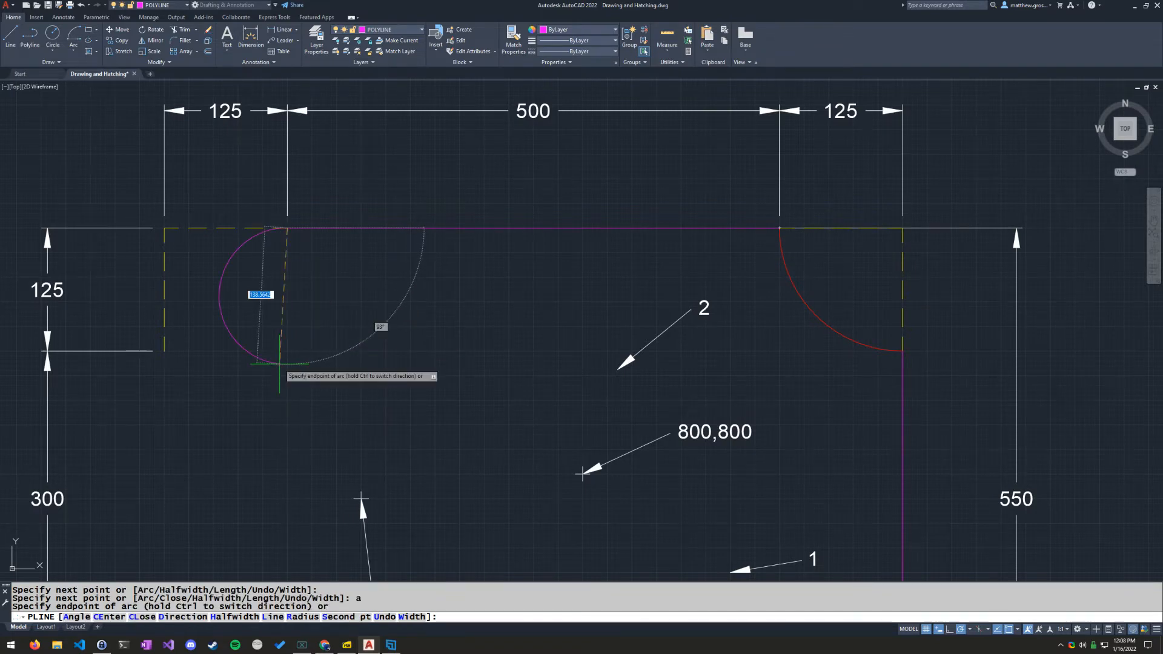
{"action": "type", "text": "c"}
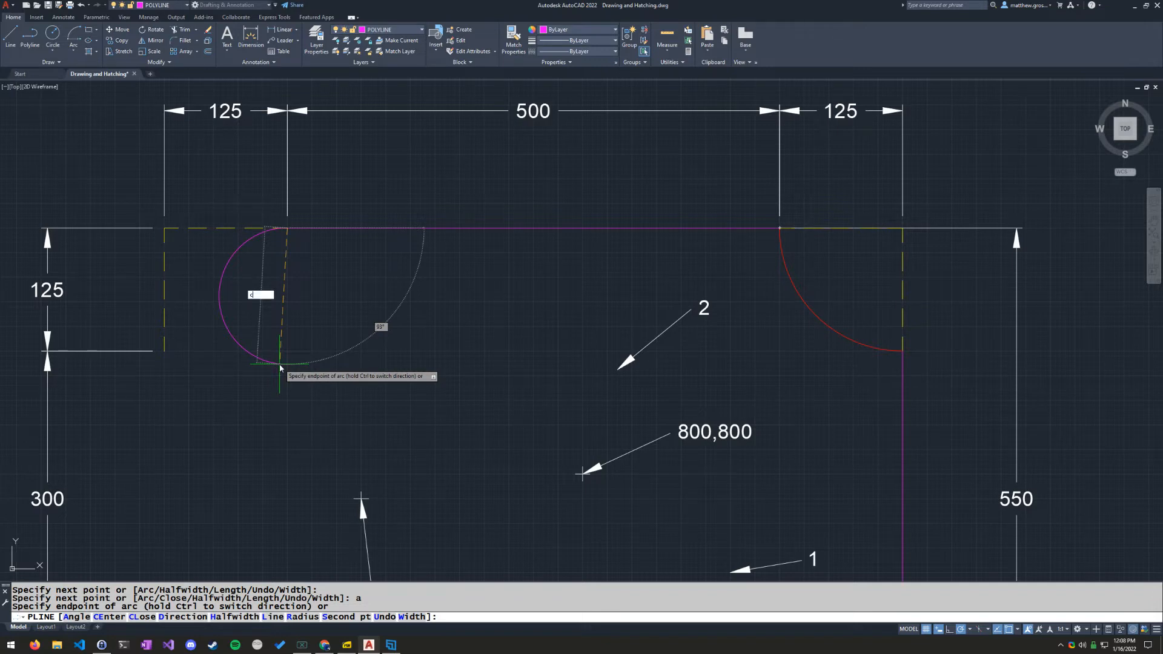
{"action": "type", "text": "e"}
{"action": "key", "text": "Return"}
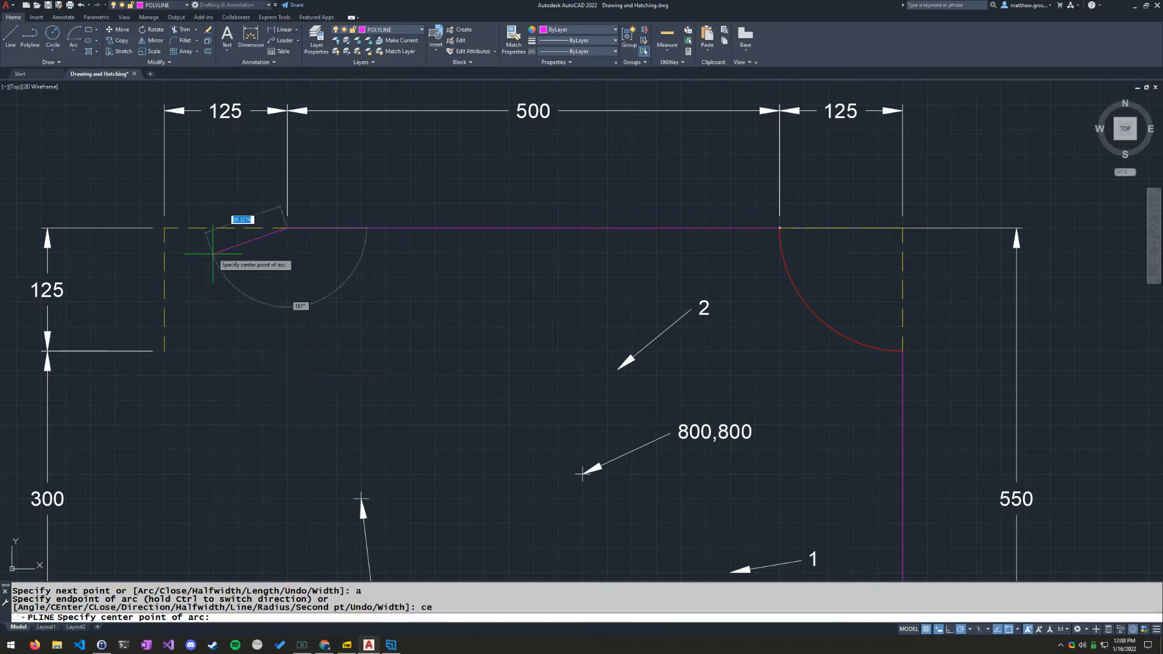
{"action": "left_click", "coordinate": [164, 228]}
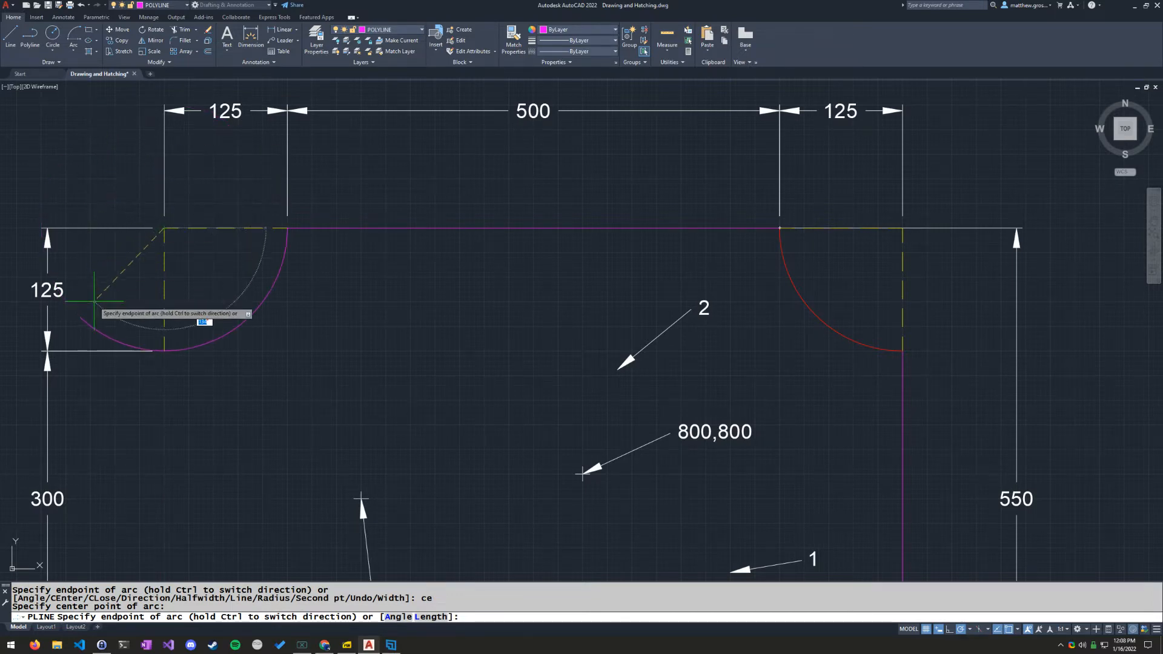
{"action": "left_click", "coordinate": [164, 350]}
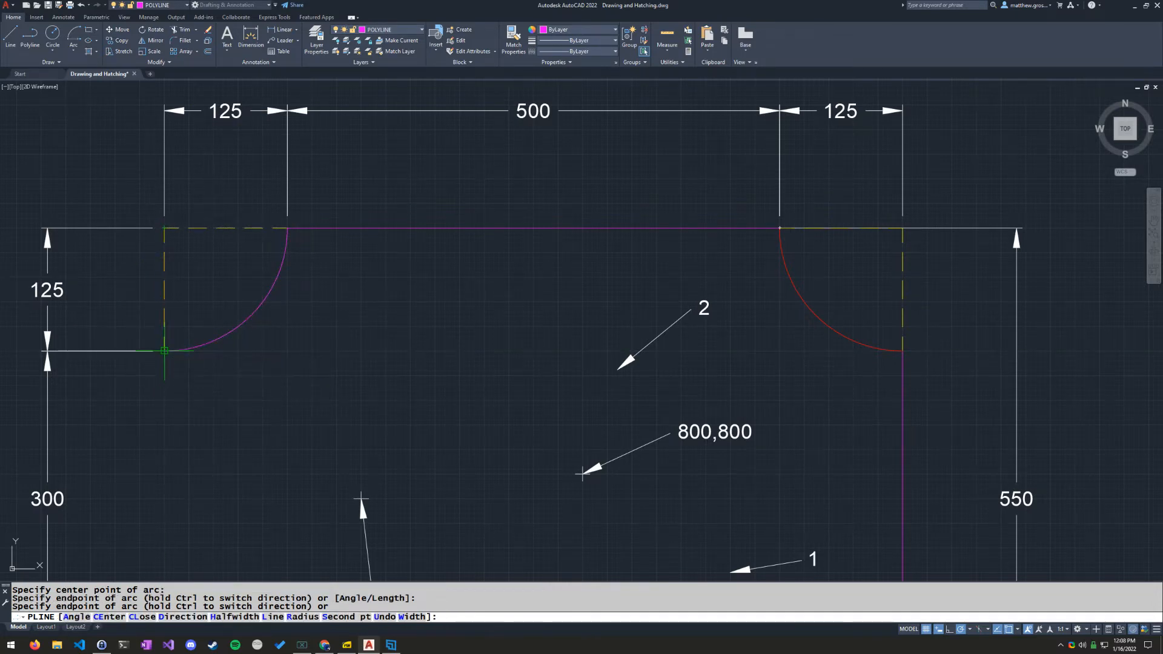
Extend the polyline with a straight segment down the left side to the upper end of the lower-left red arc and finish it
{"action": "middle_click_drag", "start_coordinate": [146, 495], "coordinate": [193, 340]}
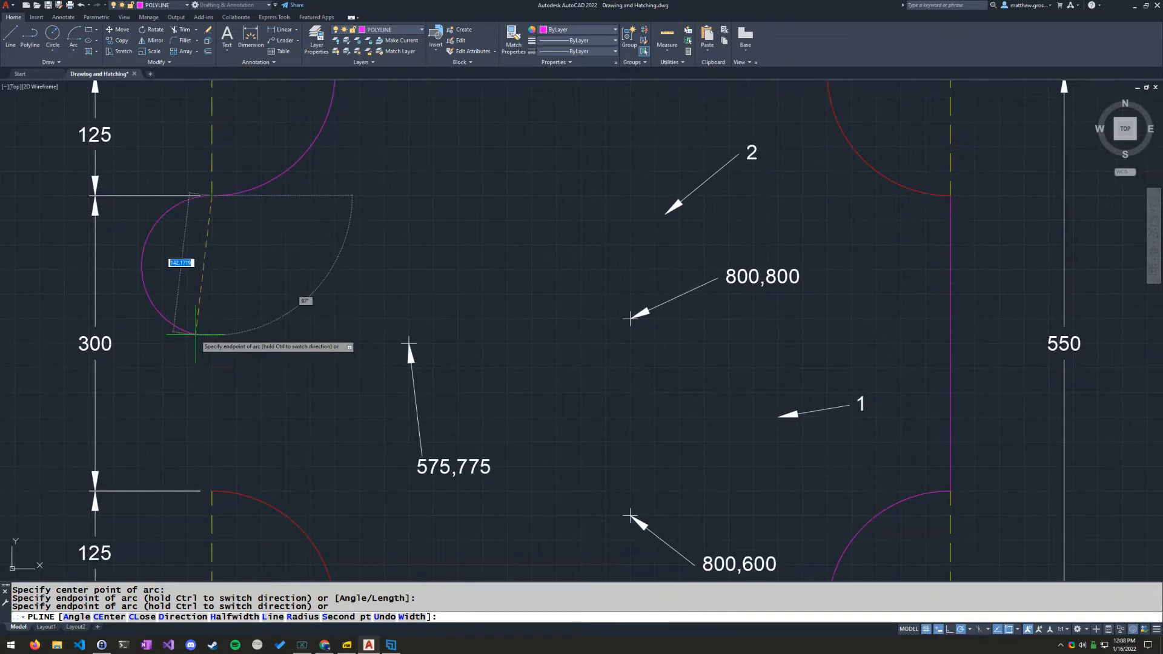
{"action": "type", "text": "l"}
{"action": "key", "text": "Return"}
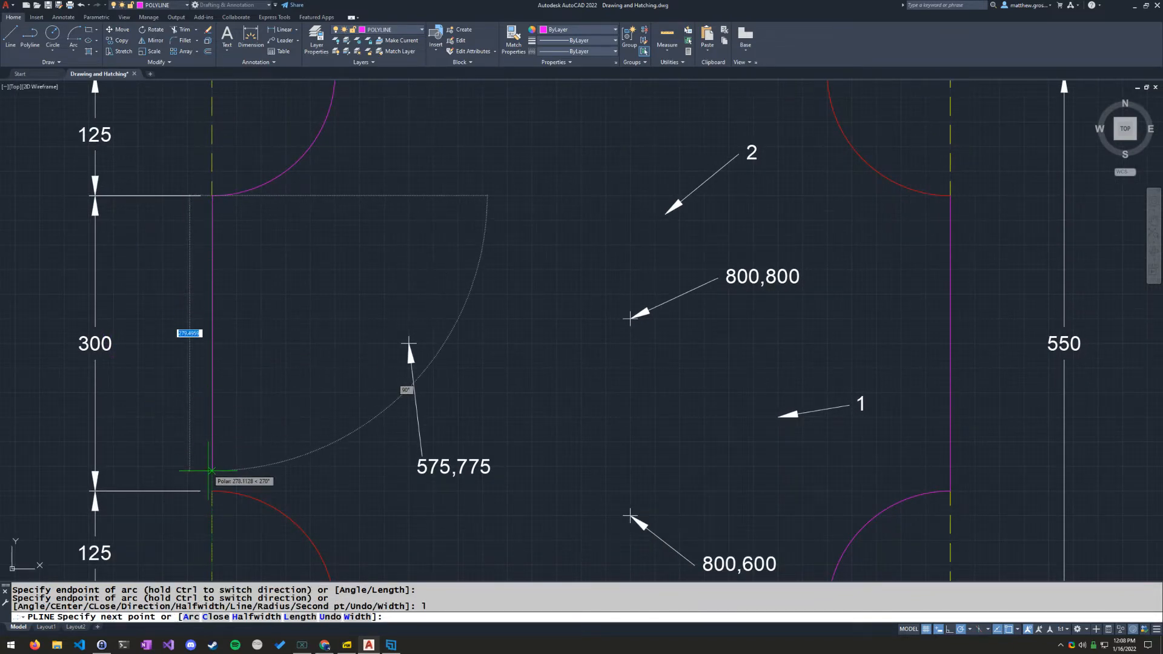
{"action": "left_click", "coordinate": [212, 491]}
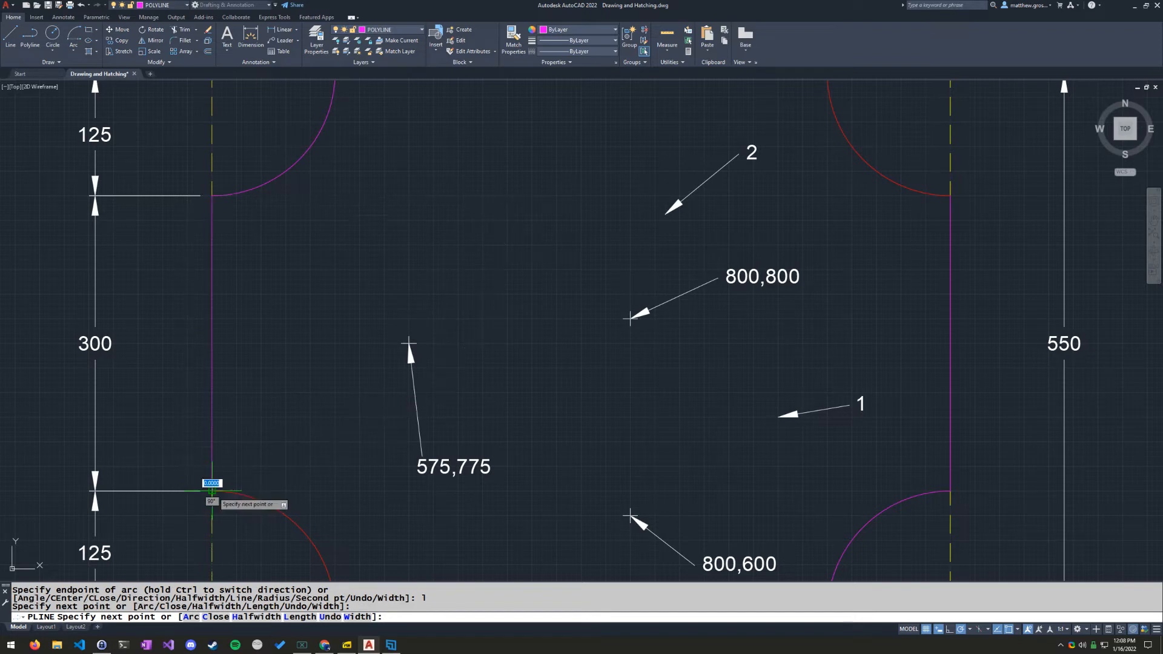
{"action": "scroll", "coordinate": [164, 336], "scroll_direction": "down", "scroll_amount": 3}
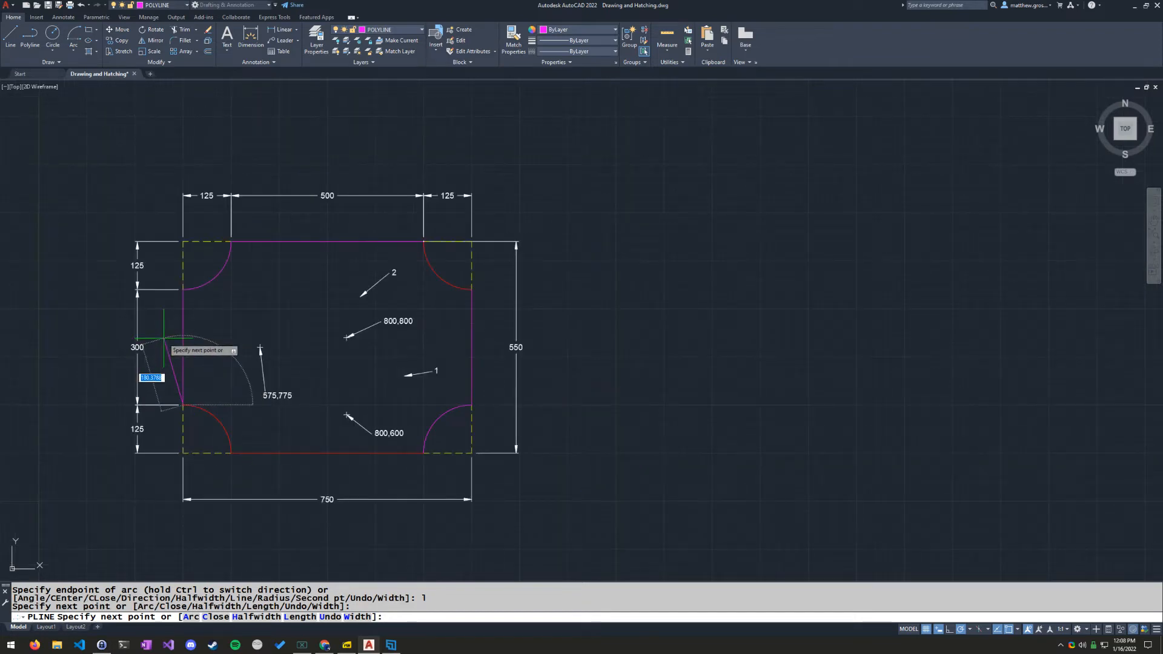
{"action": "key", "text": "Return"}
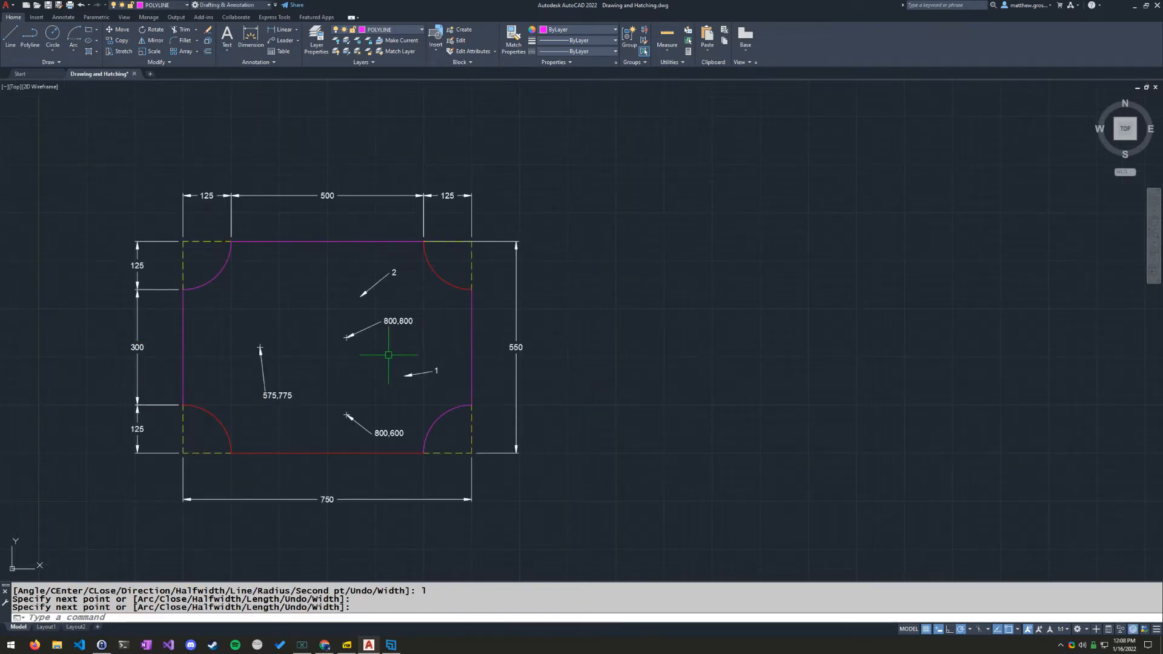
Start a multiple polyline edit and select both magenta polylines, the two red corner arcs and the red bottom line
{"action": "middle_click_drag", "start_coordinate": [731, 307], "coordinate": [985, 291]}
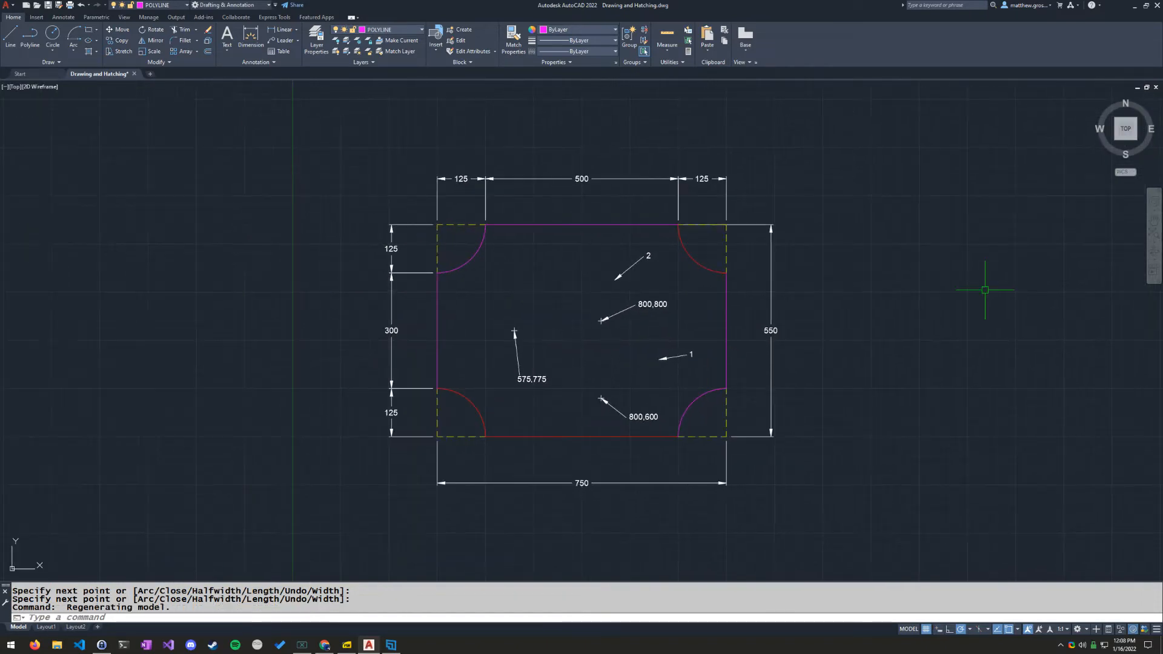
{"action": "key", "text": "F9"}
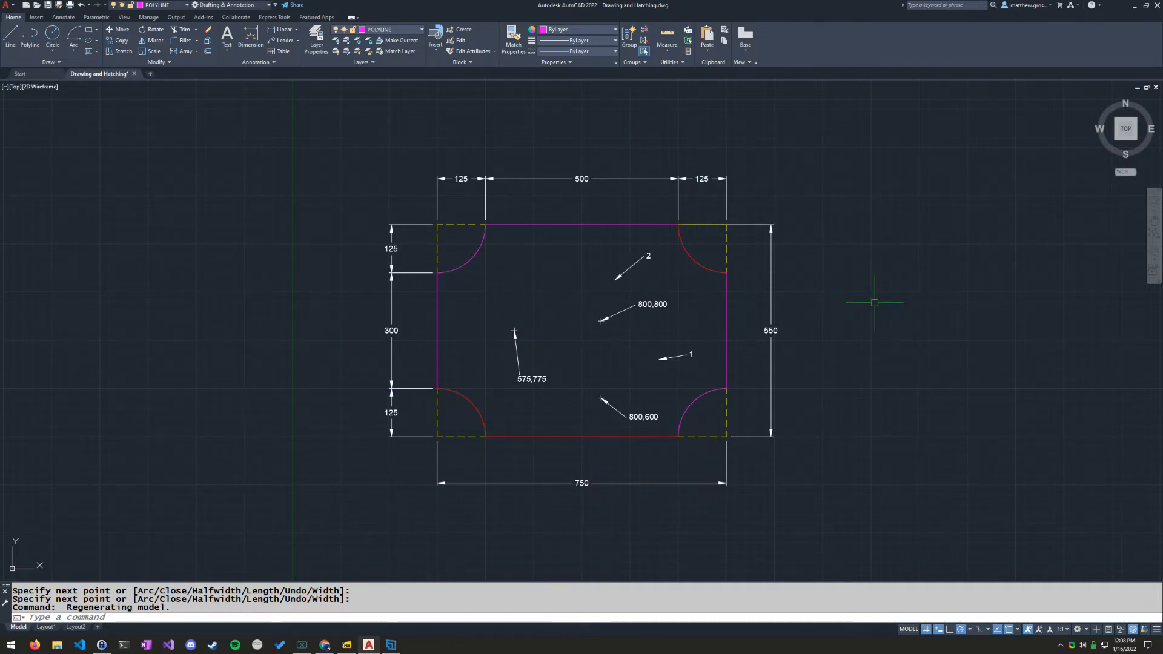
{"action": "type", "text": "p"}
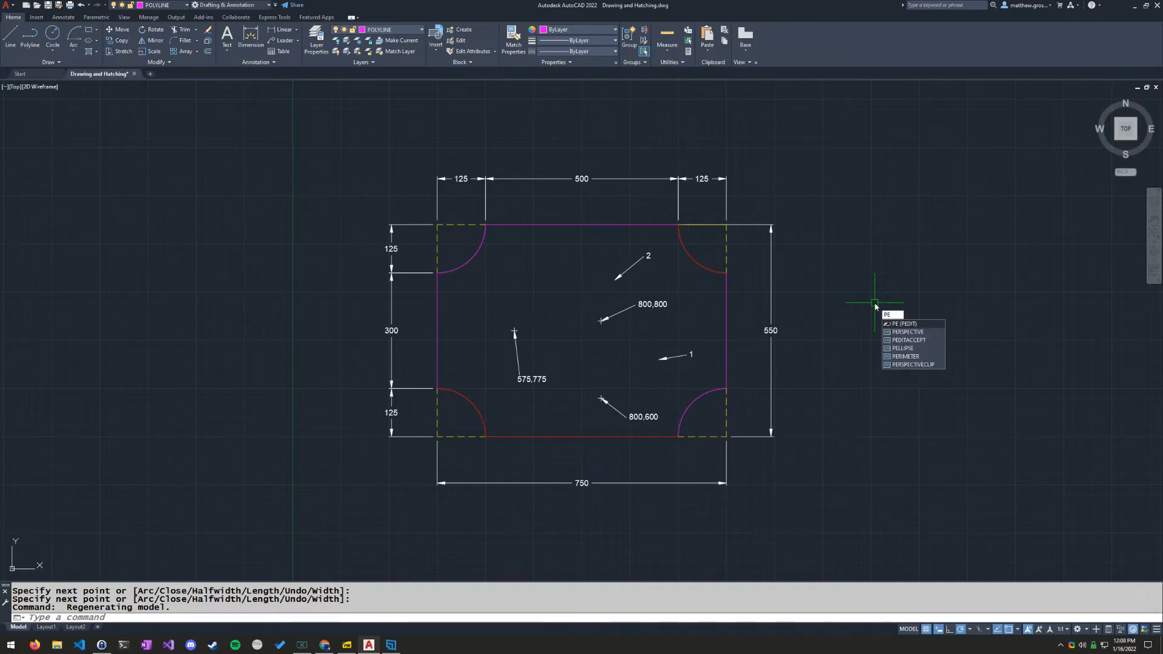
{"action": "key", "text": "Return"}
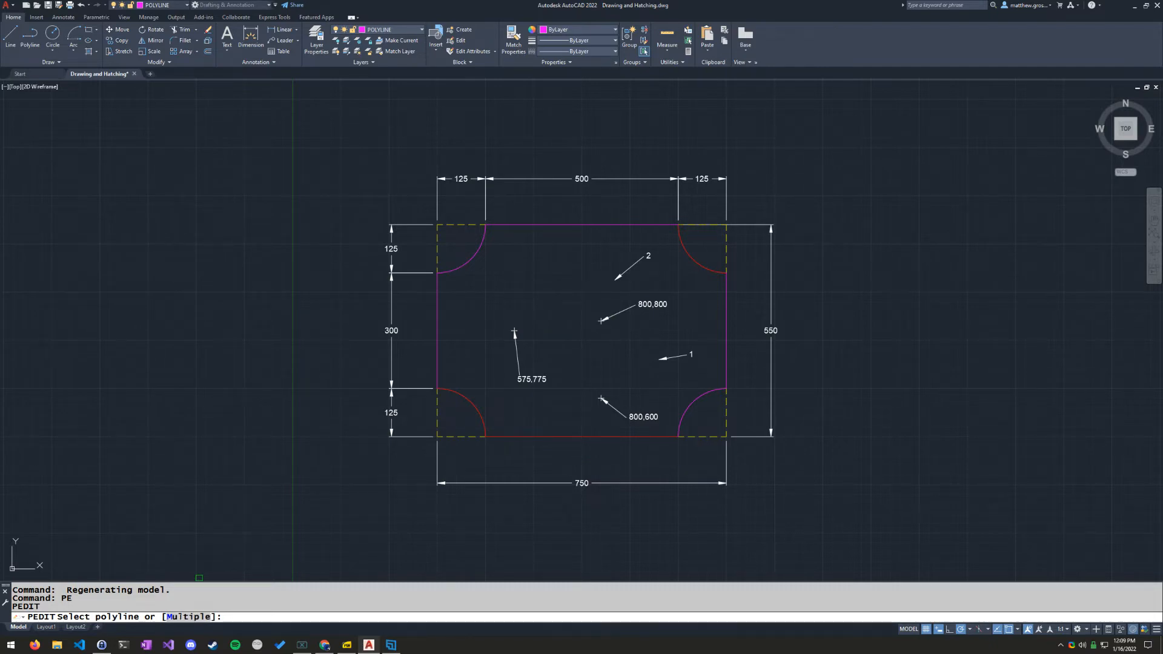
{"action": "left_click", "coordinate": [181, 618]}
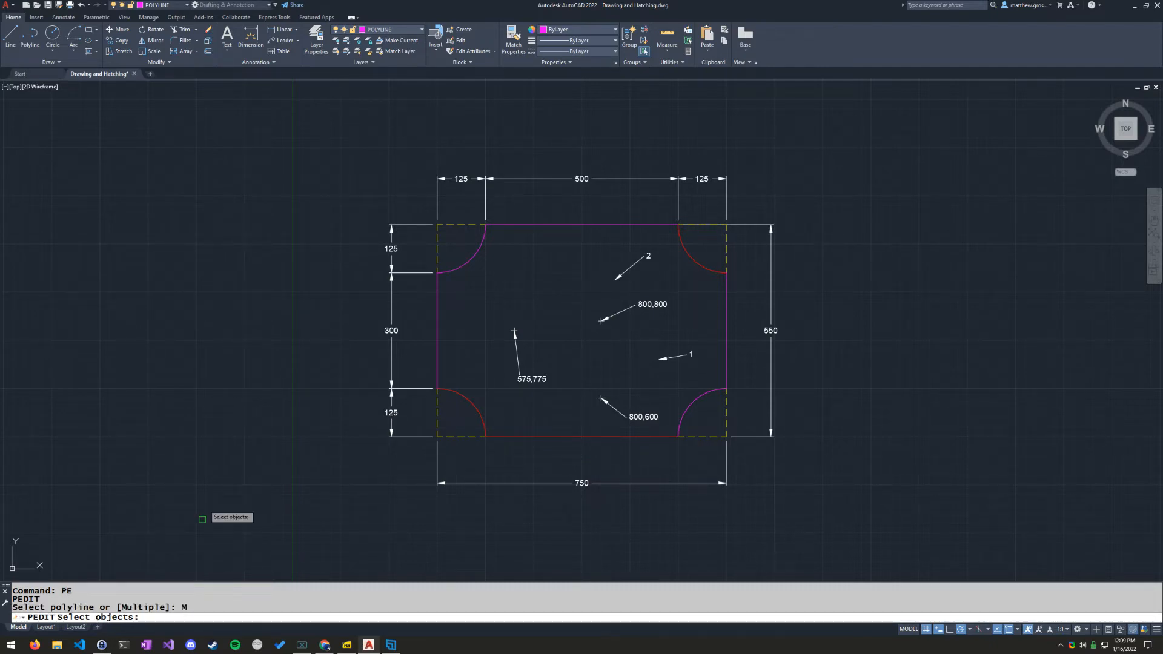
{"action": "left_click", "coordinate": [725, 300]}
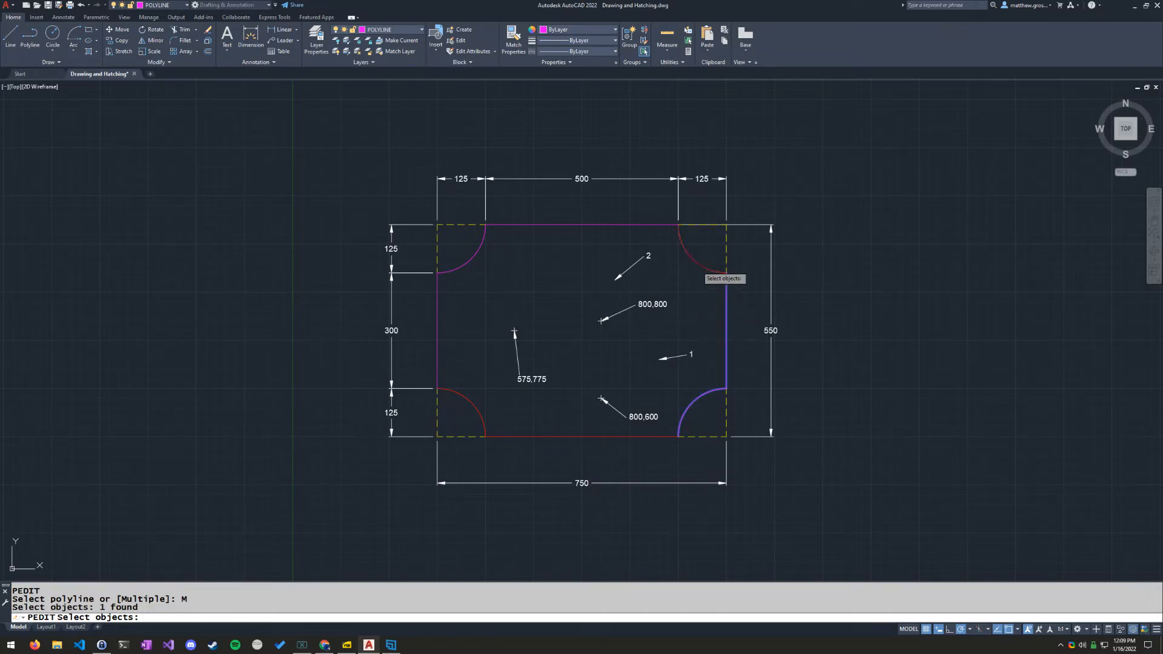
{"action": "left_click", "coordinate": [698, 268]}
{"action": "left_click", "coordinate": [627, 226]}
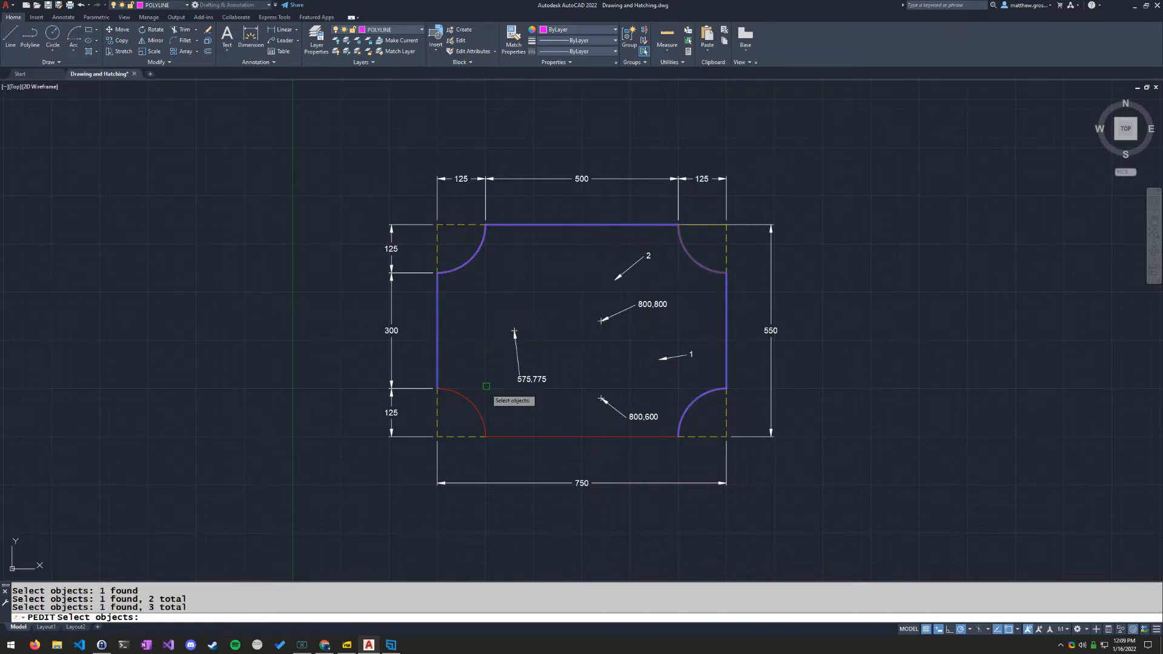
{"action": "left_click", "coordinate": [481, 415]}
{"action": "left_click", "coordinate": [548, 439]}
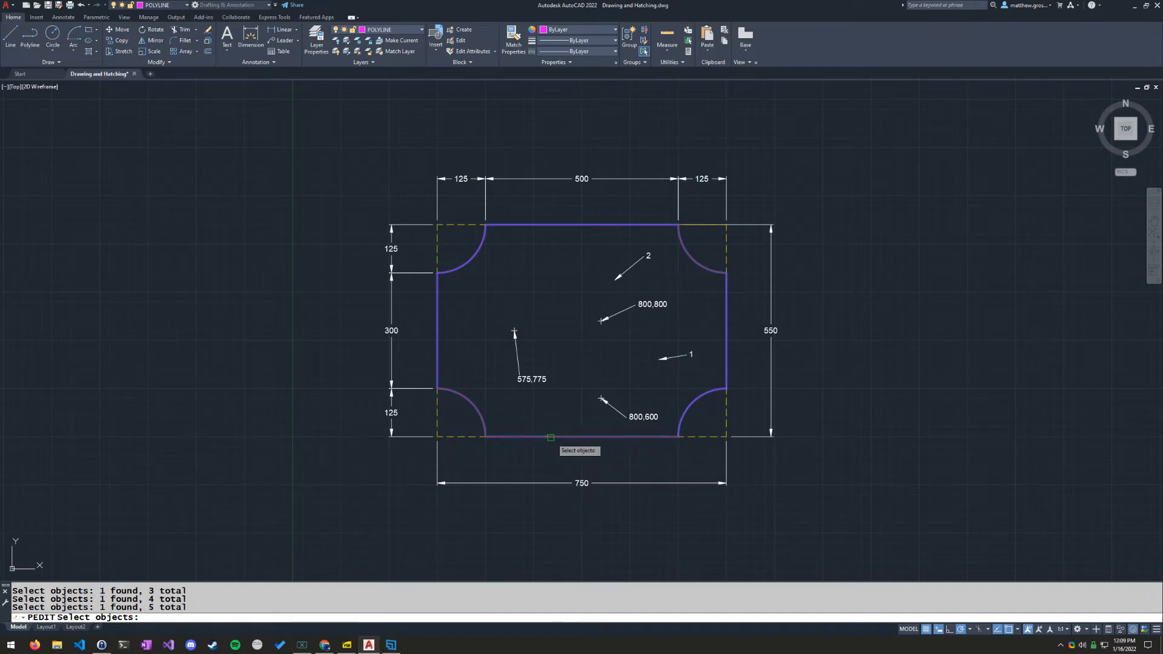
{"action": "key", "text": "Return"}
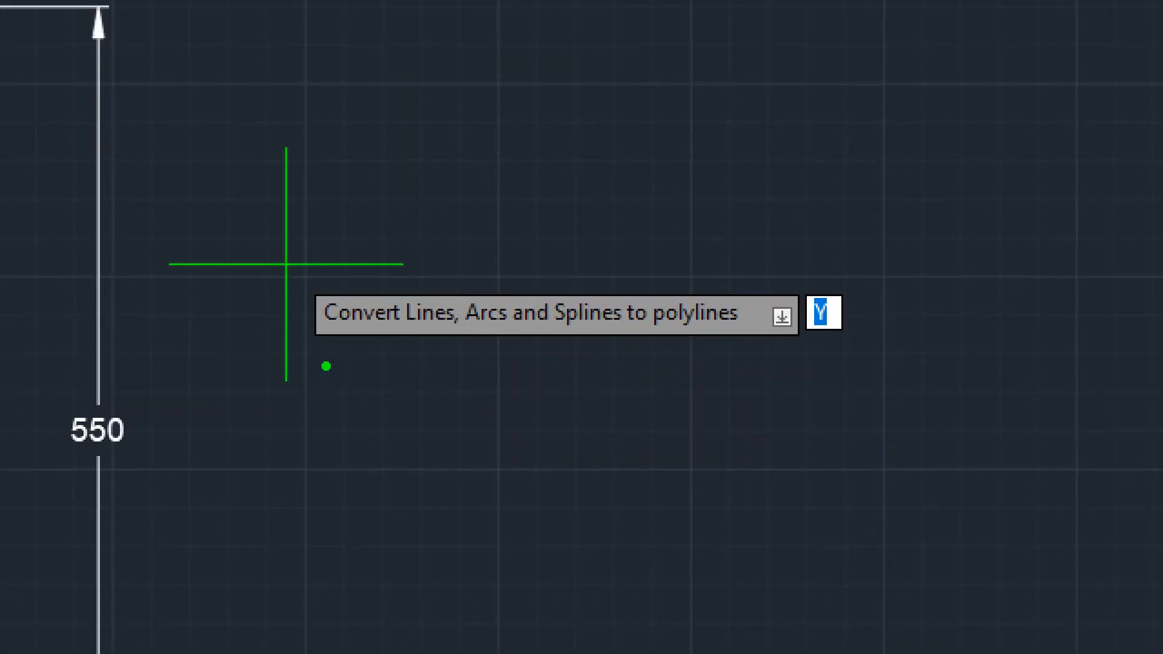
{"action": "mouse_move", "coordinate": [325, 363]}
{"action": "left_mouse_down"}
{"action": "mouse_move", "coordinate": [783, 320]}
{"action": "mouse_move", "coordinate": [769, 361]}
{"action": "left_mouse_up"}
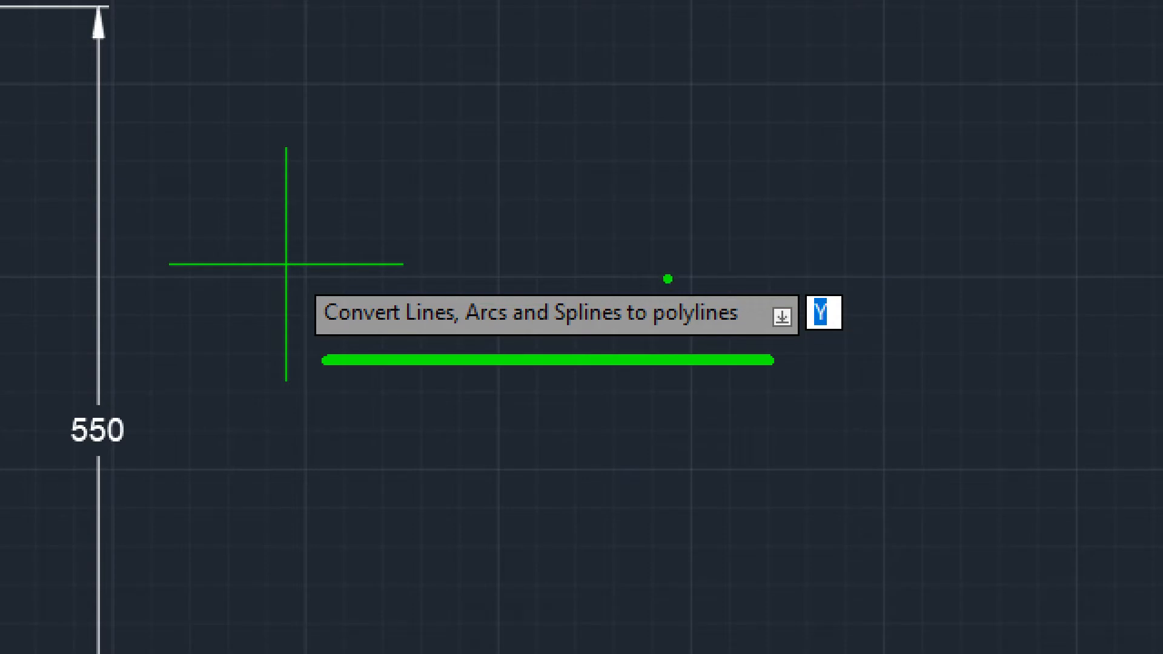
{"action": "left_click_drag", "start_coordinate": [707, 293], "coordinate": [761, 223], "text": "ctrl+shift"}
{"action": "mouse_move", "coordinate": [841, 276]}
{"action": "left_mouse_down"}
{"action": "mouse_move", "coordinate": [792, 317]}
{"action": "mouse_move", "coordinate": [861, 349]}
{"action": "mouse_move", "coordinate": [864, 264]}
{"action": "left_mouse_up"}
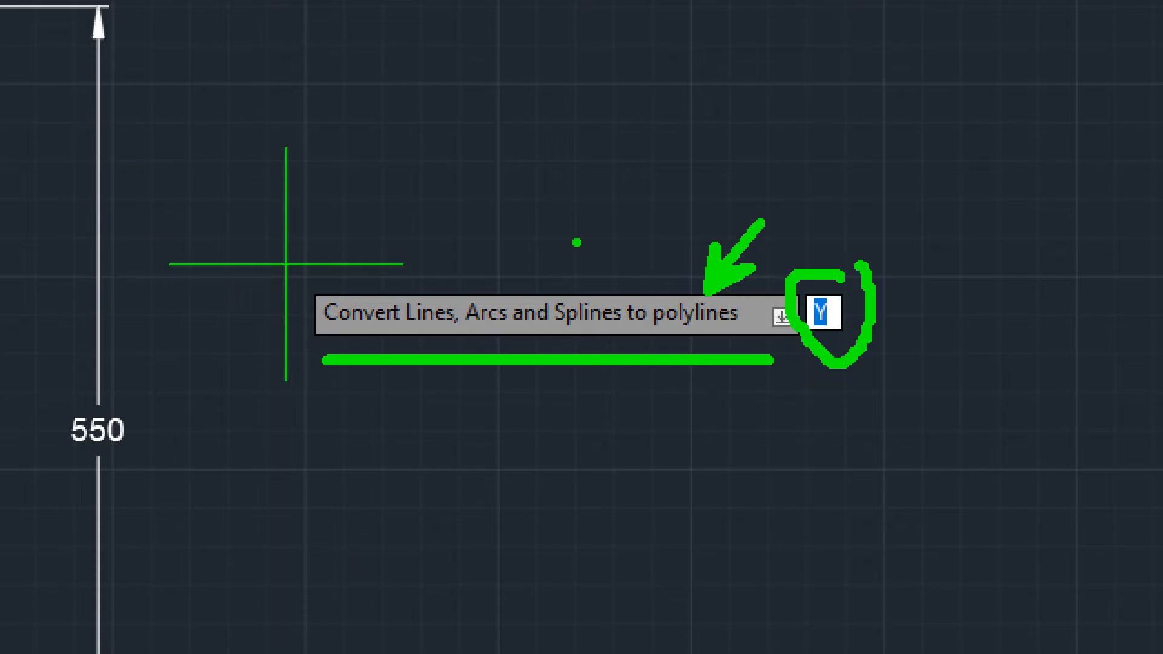
{"action": "key", "text": "Escape"}
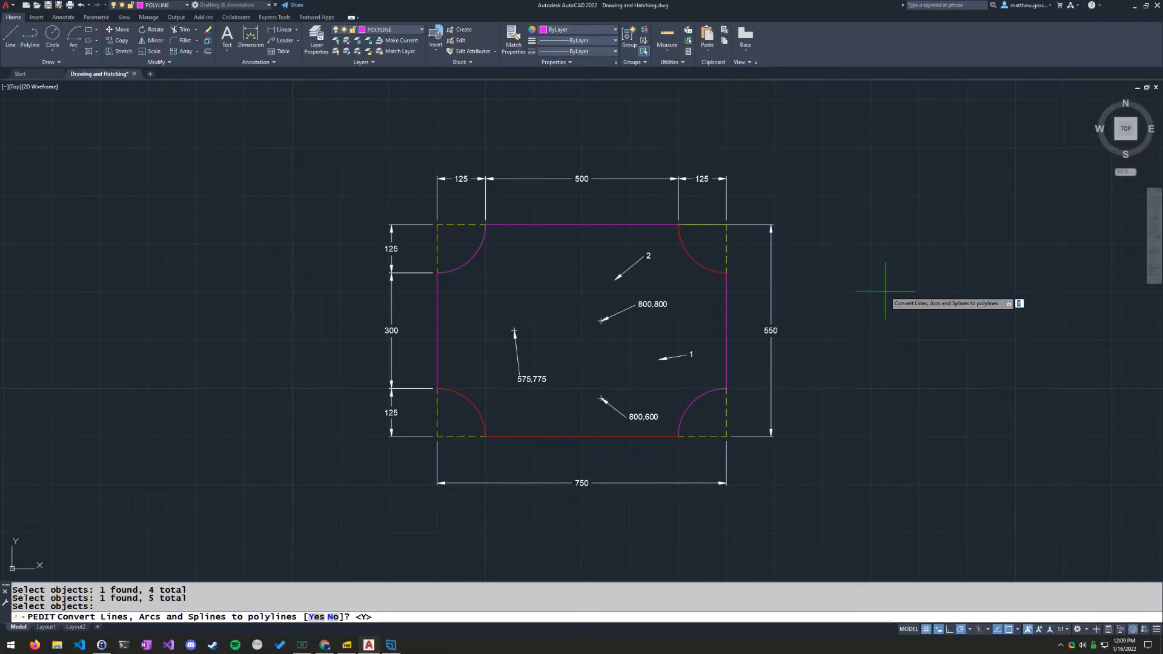
Convert the selected lines and arcs to polylines and join them all with a fuzz distance of 0, then finish the edit
{"action": "key", "text": "Return"}
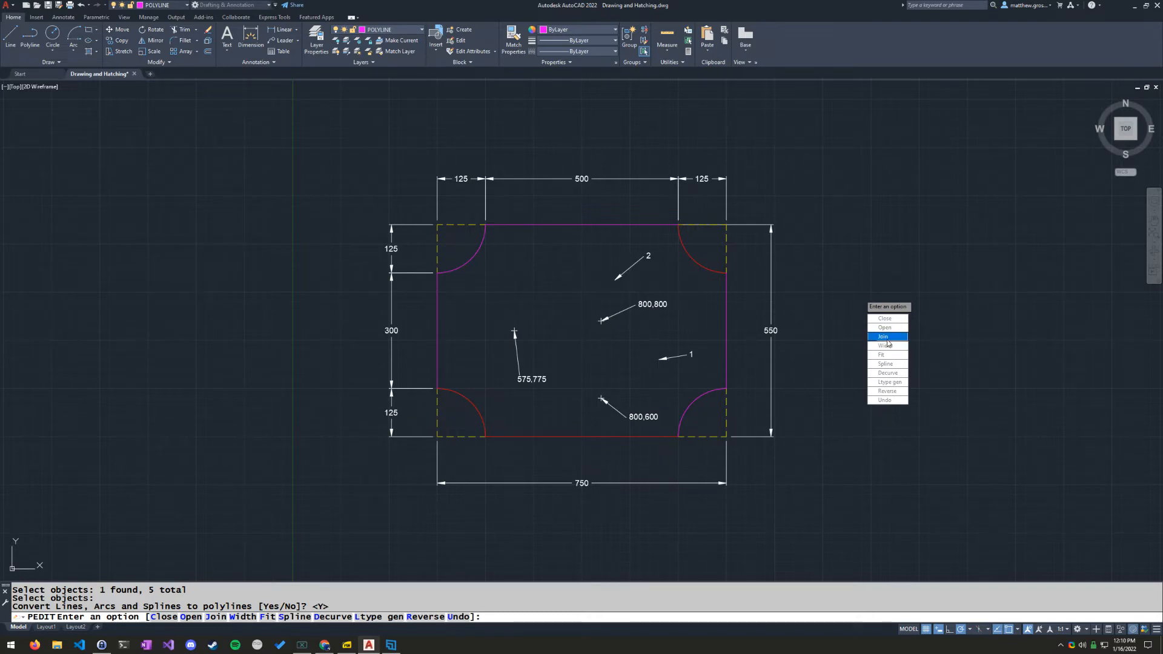
{"action": "left_click", "coordinate": [891, 339]}
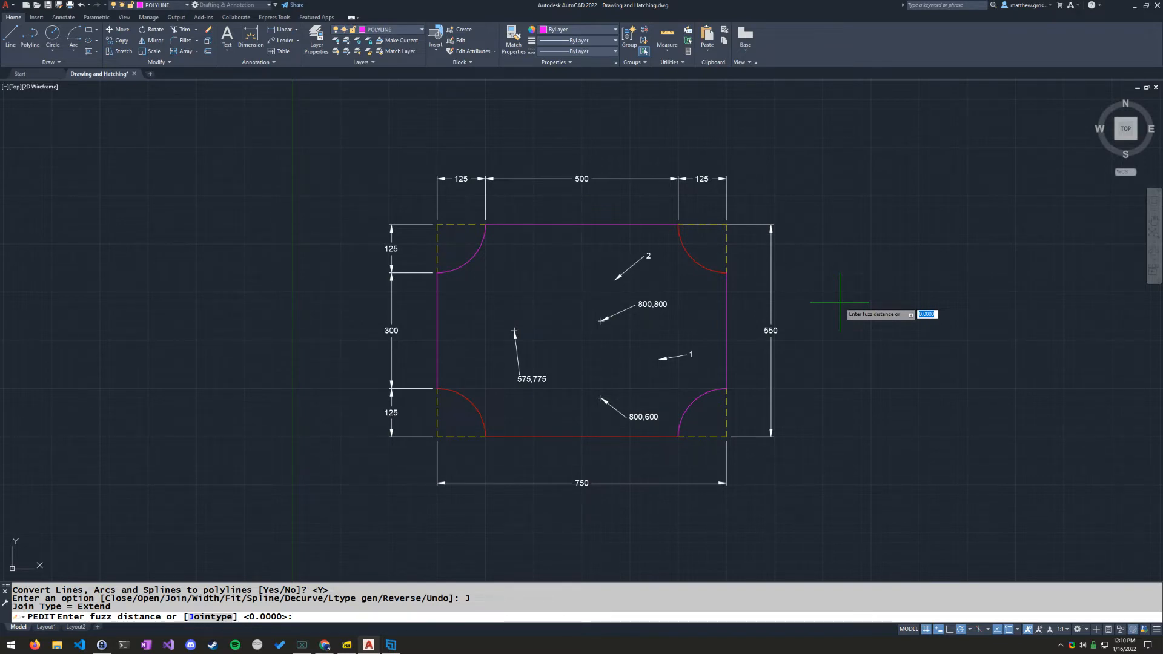
{"action": "key", "text": "Return"}
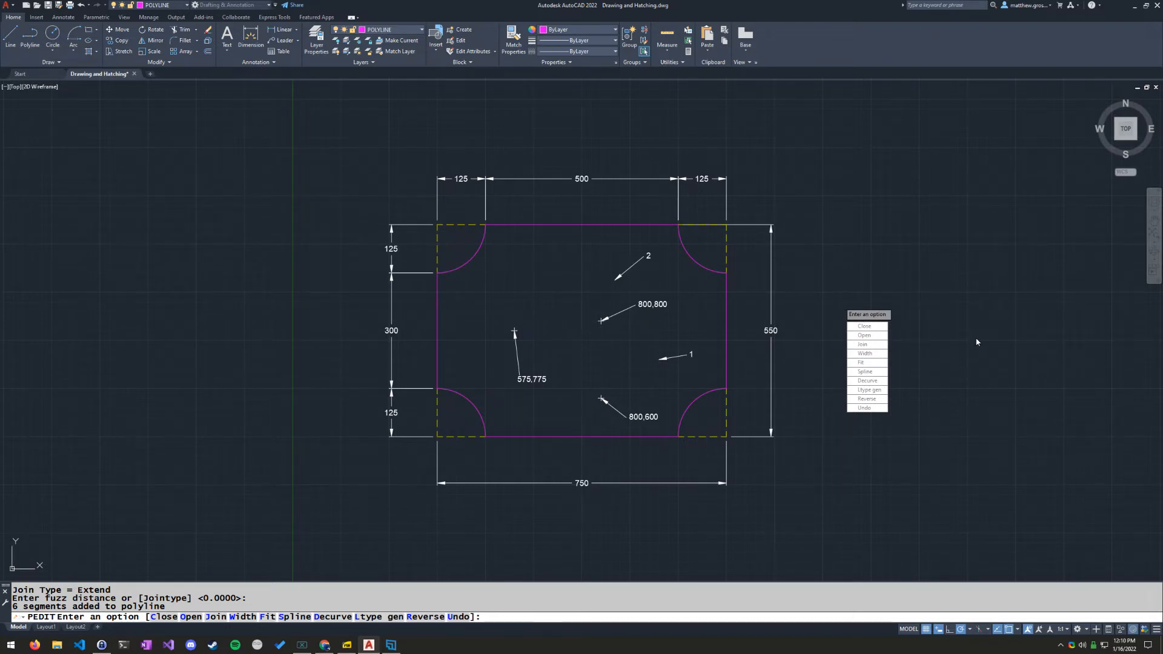
{"action": "key", "text": "Return"}
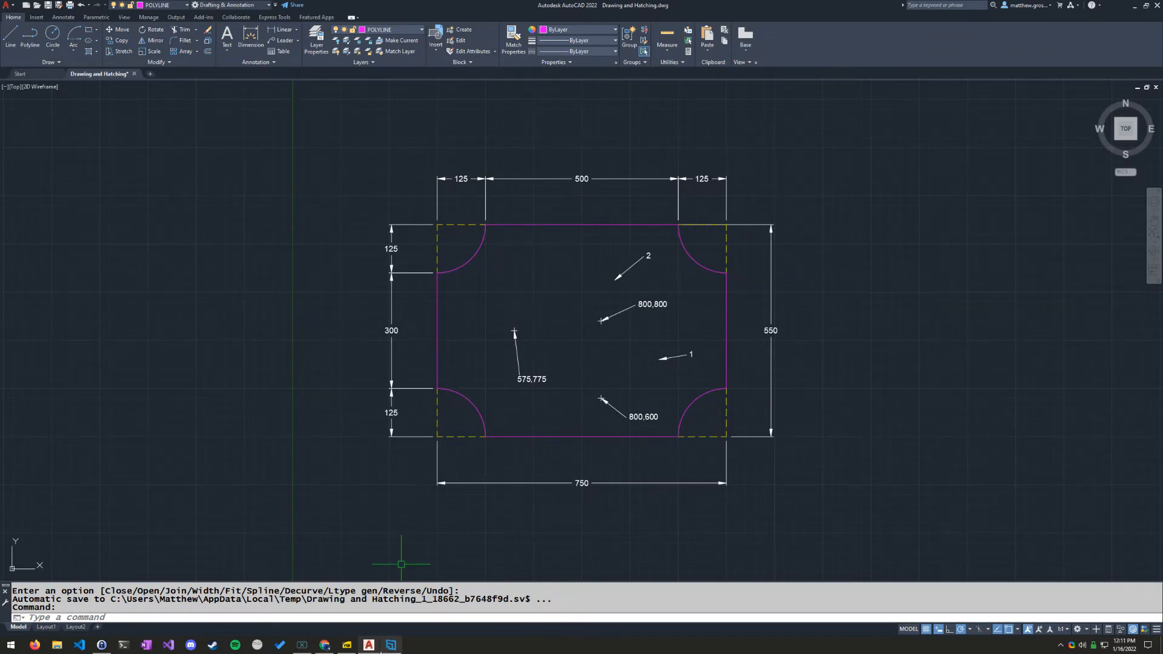
Switch to the Drawing_and_Hatching PDF and read exercise step 3 on page 3, especially the circle instruction
{"action": "left_click", "coordinate": [346, 645]}
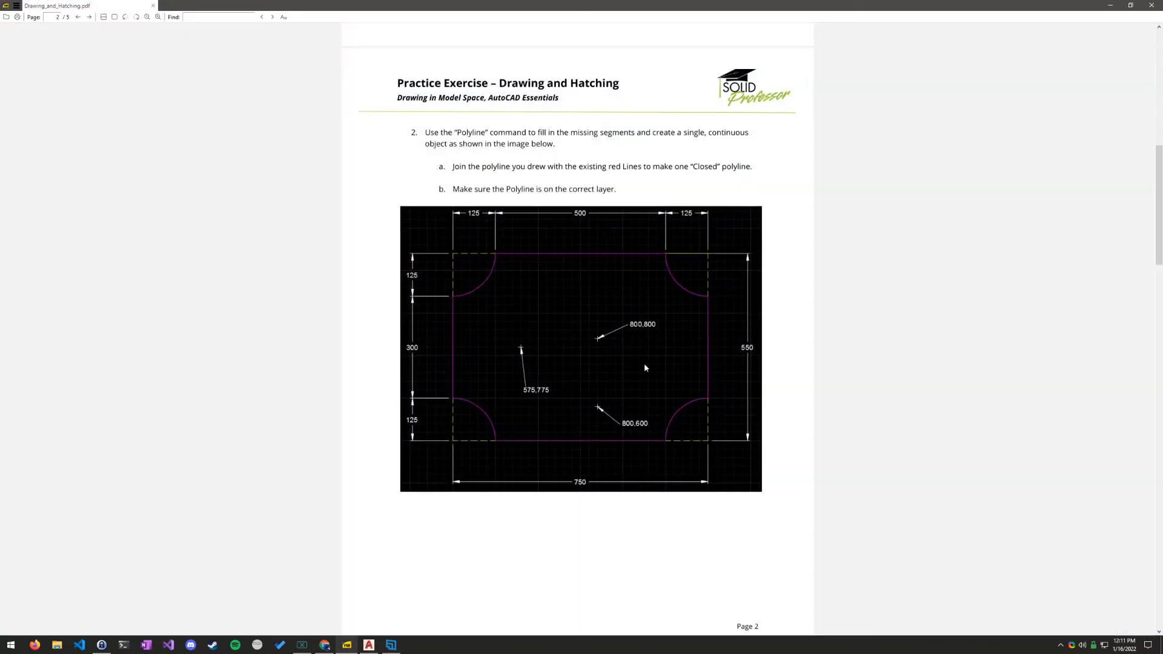
{"action": "scroll", "coordinate": [645, 362], "scroll_direction": "down", "scroll_amount": 3}
{"action": "scroll", "coordinate": [641, 367], "scroll_direction": "down", "scroll_amount": 10}
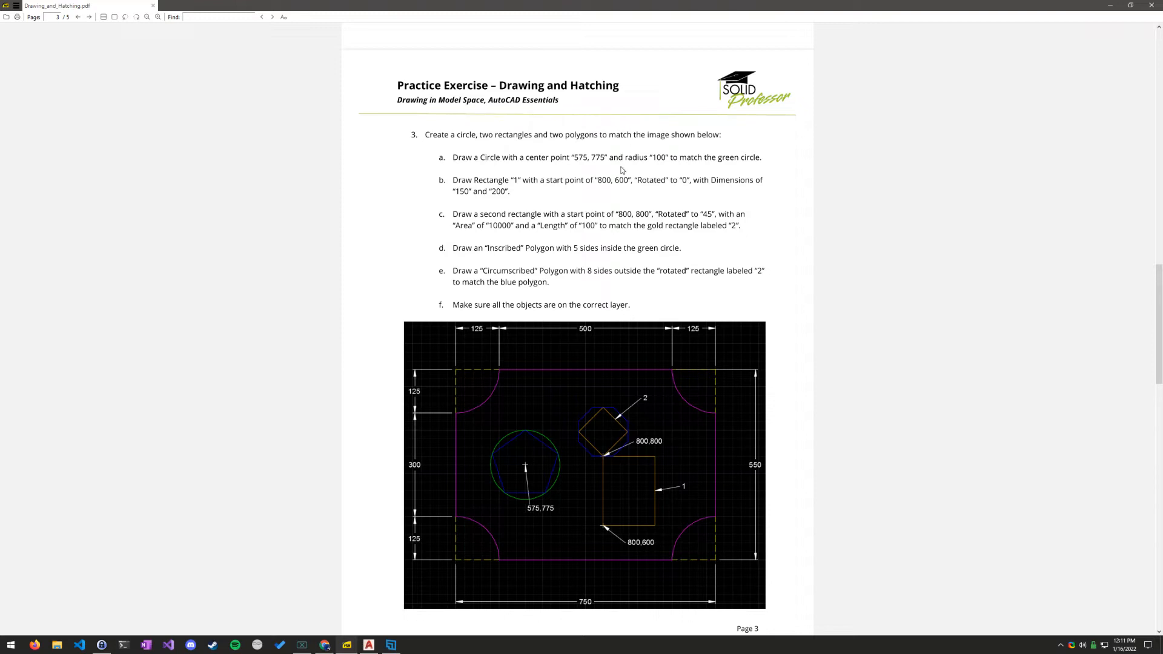
{"action": "scroll", "coordinate": [548, 391], "scroll_direction": "down", "scroll_amount": 1}
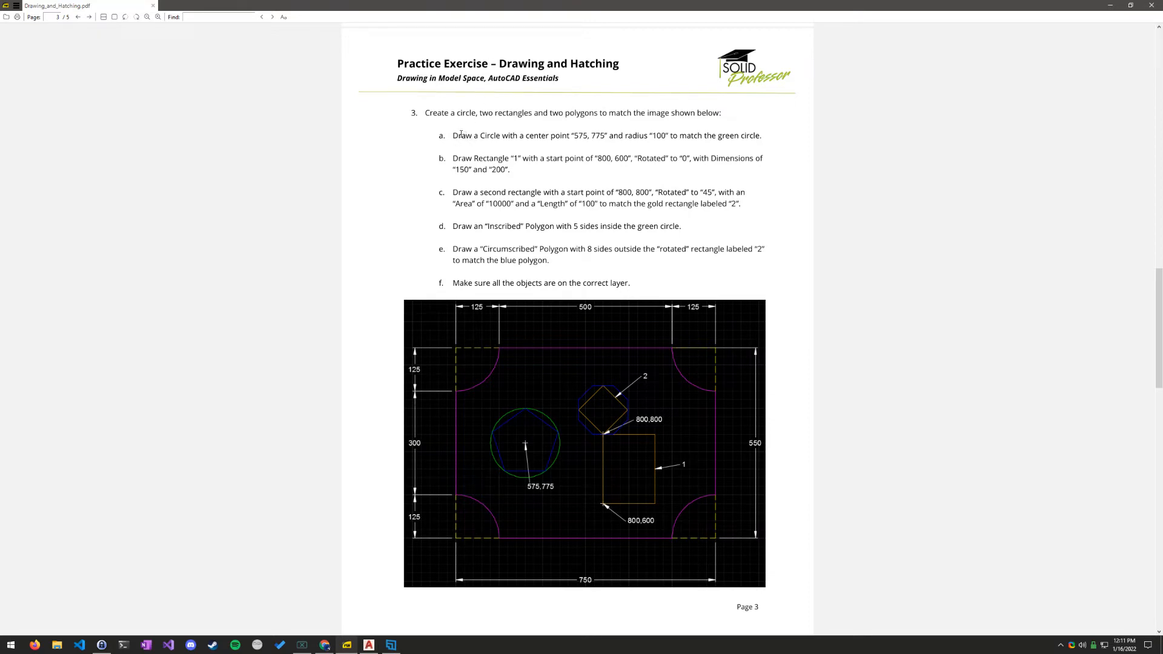
{"action": "left_click_drag", "start_coordinate": [459, 136], "coordinate": [727, 144]}
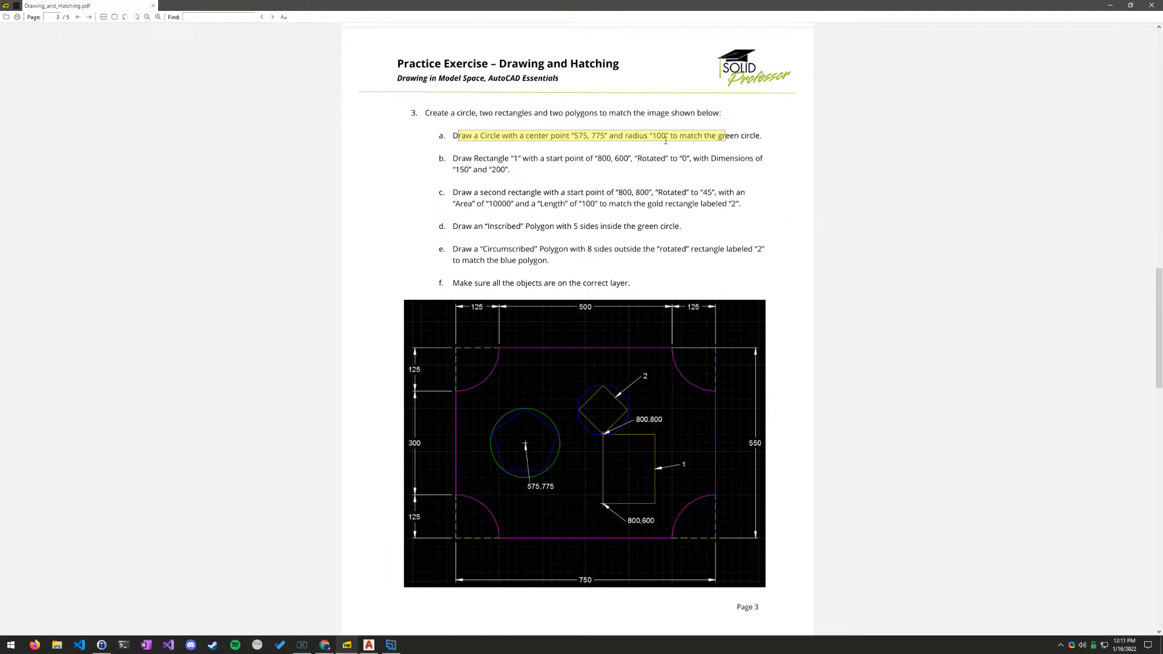
{"action": "left_click", "coordinate": [762, 137]}
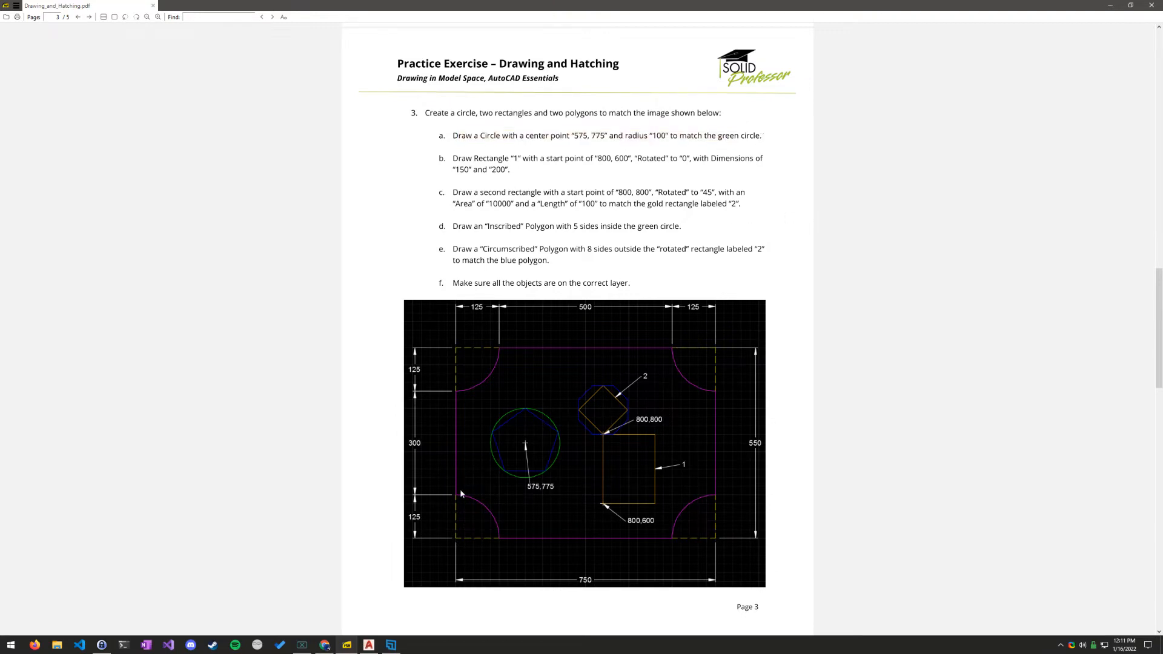
Switch back to AutoCAD and make CIRCLES the current layer
{"action": "left_click", "coordinate": [369, 645]}
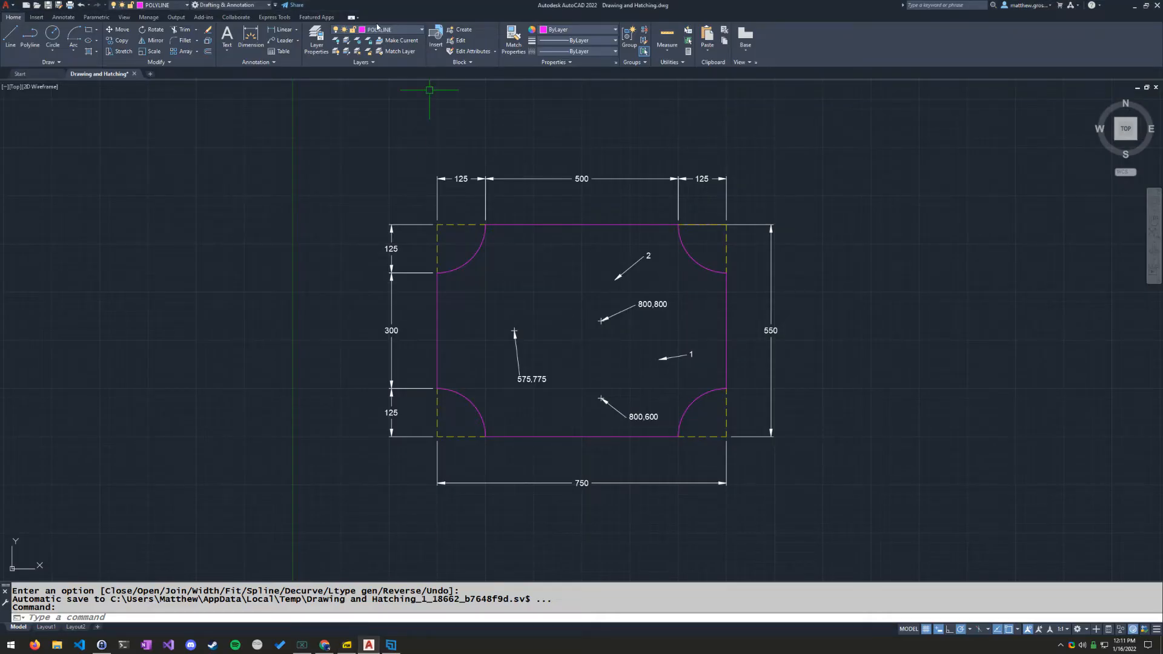
{"action": "left_click", "coordinate": [394, 30]}
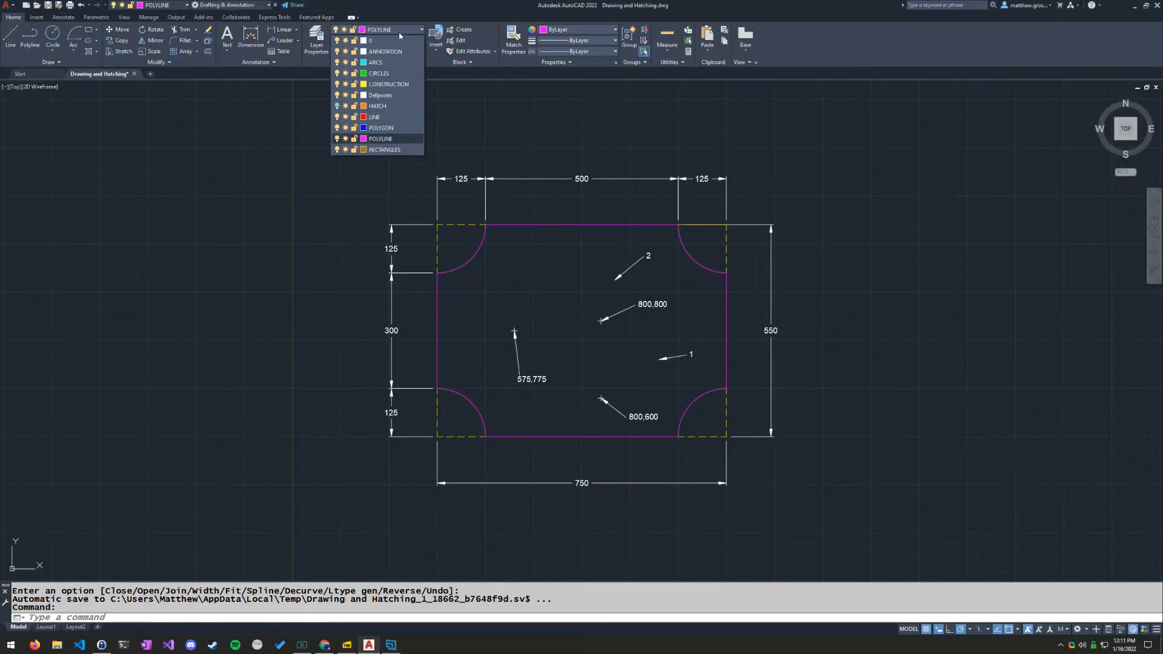
{"action": "left_click", "coordinate": [389, 74]}
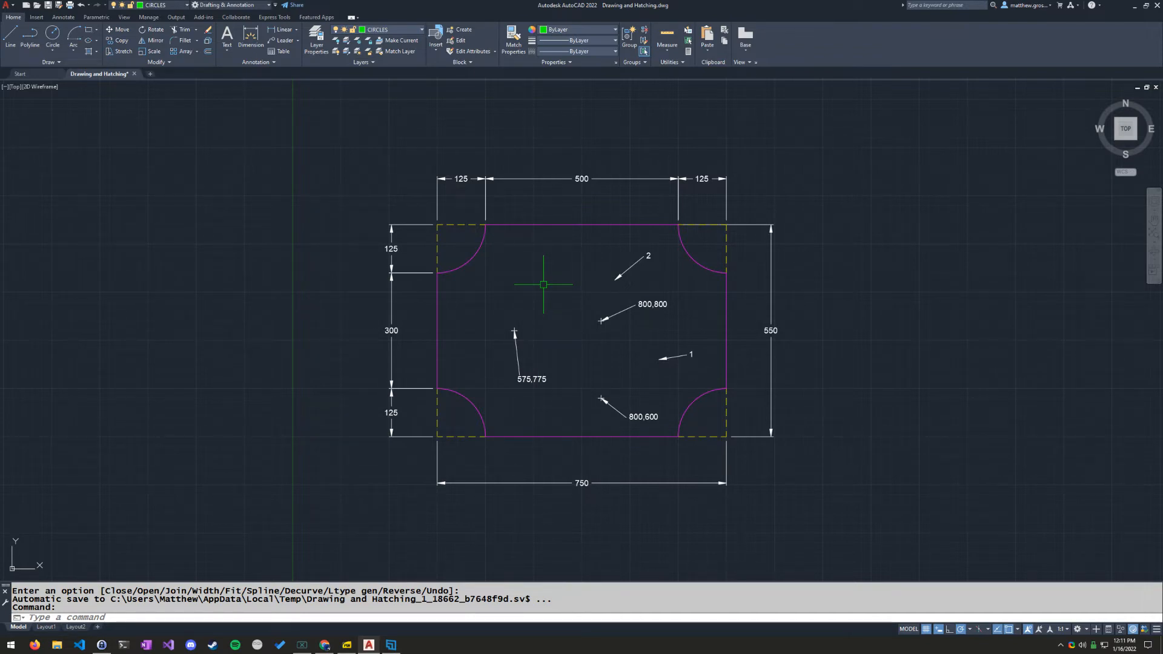
Draw a circle centered at 575,775 with a radius of 100
{"action": "type", "text": "c"}
{"action": "key", "text": "Return"}
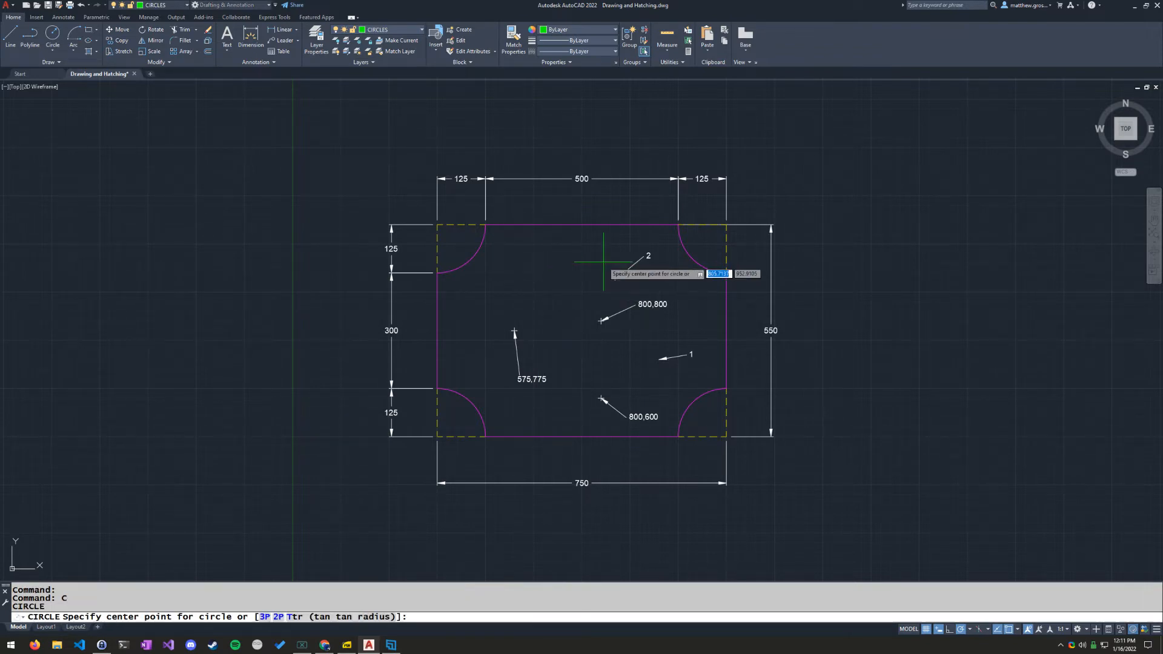
{"action": "type", "text": "575"}
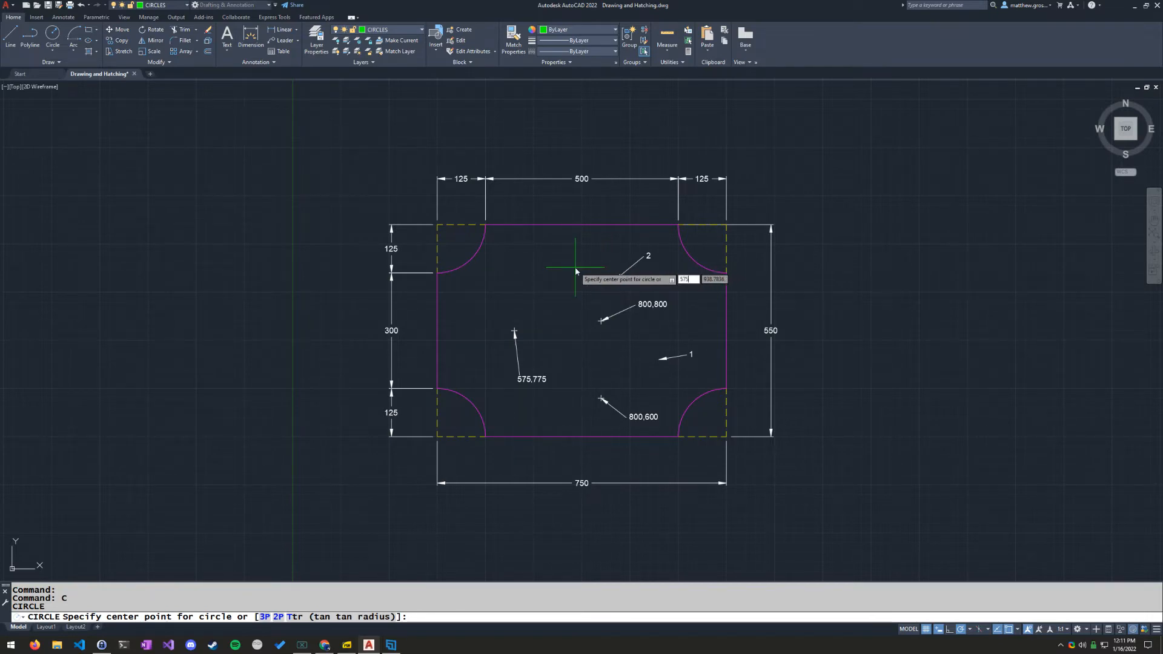
{"action": "key", "text": "Tab"}
{"action": "type", "text": "775"}
{"action": "key", "text": "Return"}
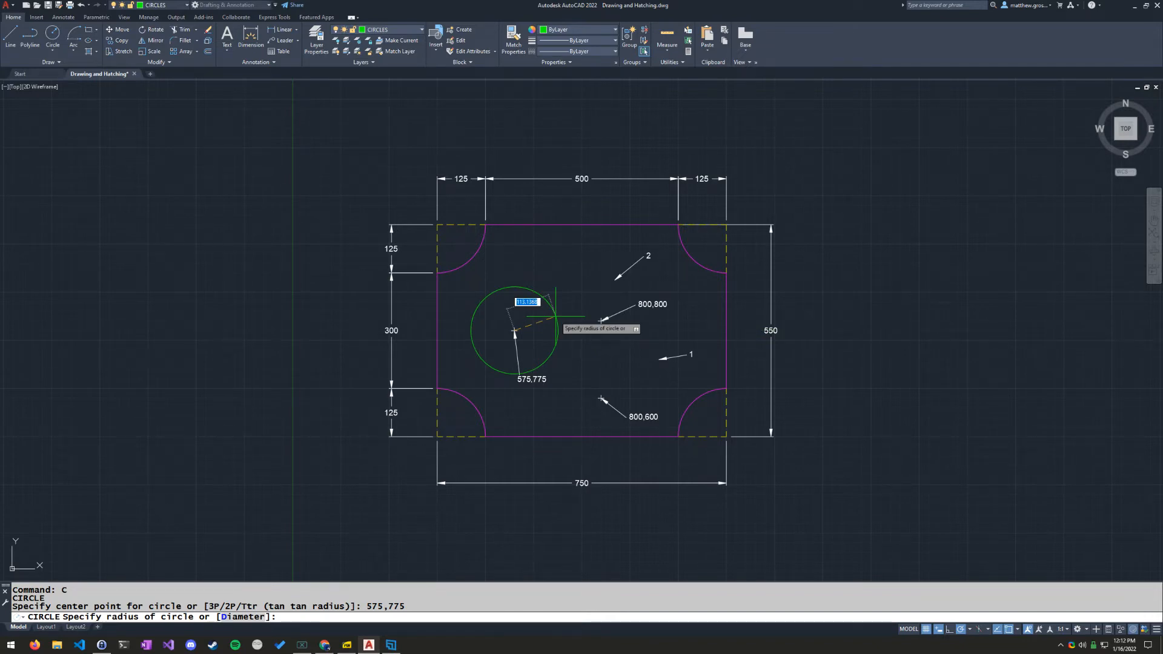
{"action": "type", "text": "100"}
{"action": "key", "text": "Return"}
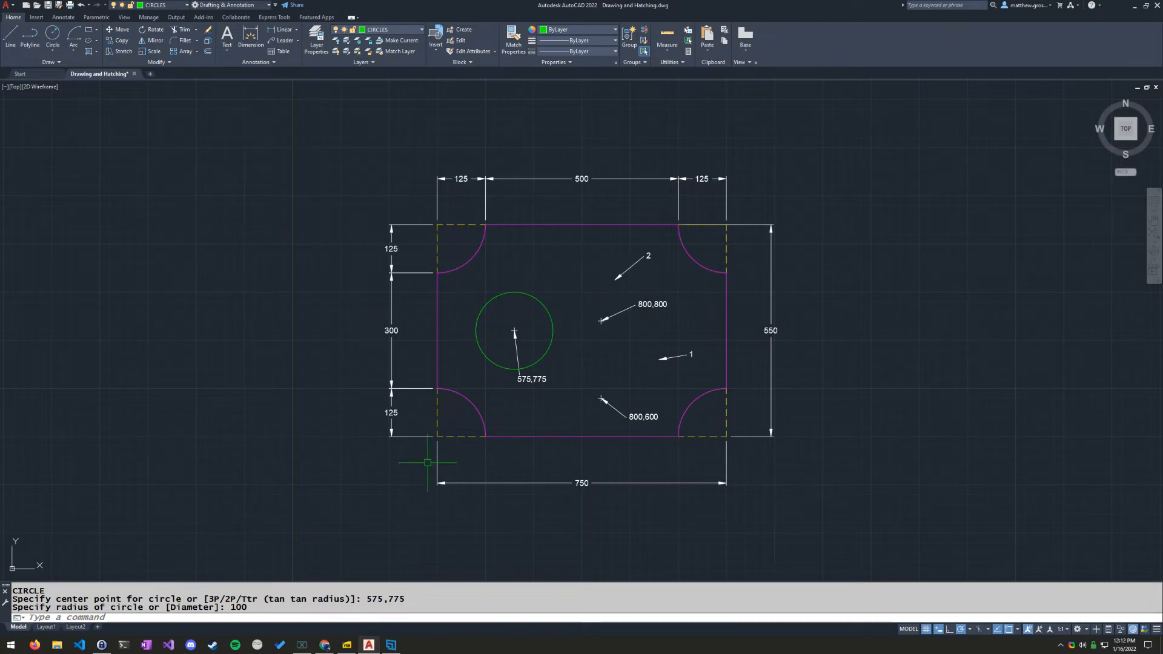
Check the rectangle instructions in the exercise PDF, return to AutoCAD and make RECTANGLES the current layer
{"action": "left_click", "coordinate": [347, 646]}
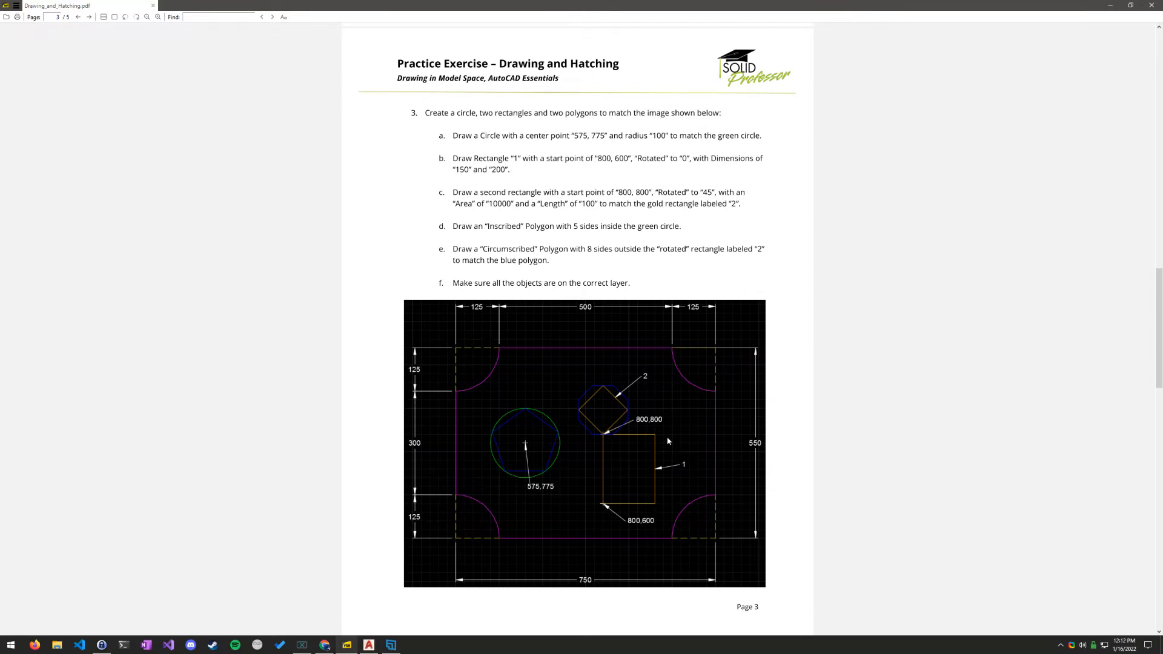
{"action": "left_click", "coordinate": [368, 645]}
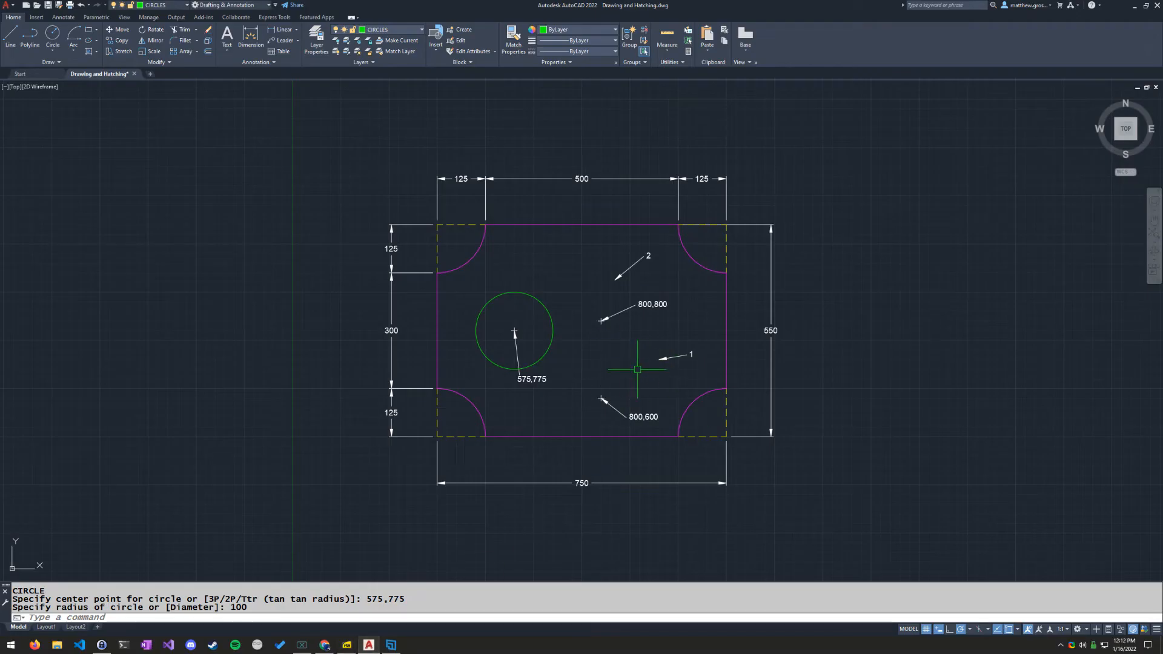
{"action": "left_click", "coordinate": [397, 30]}
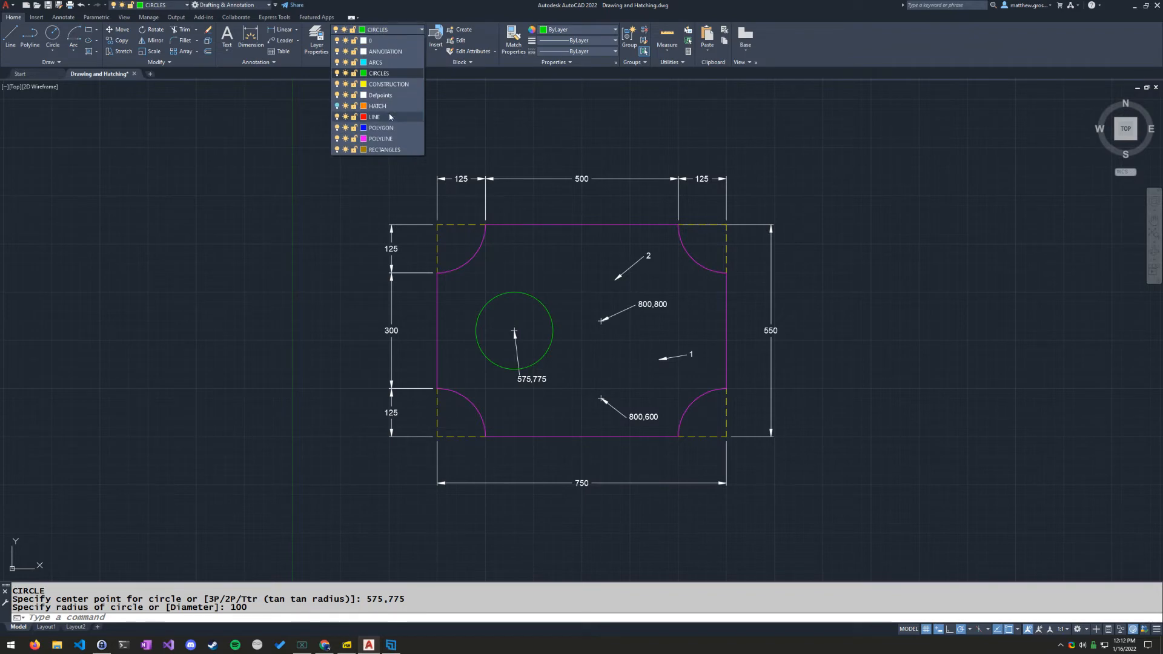
{"action": "left_click", "coordinate": [385, 149]}
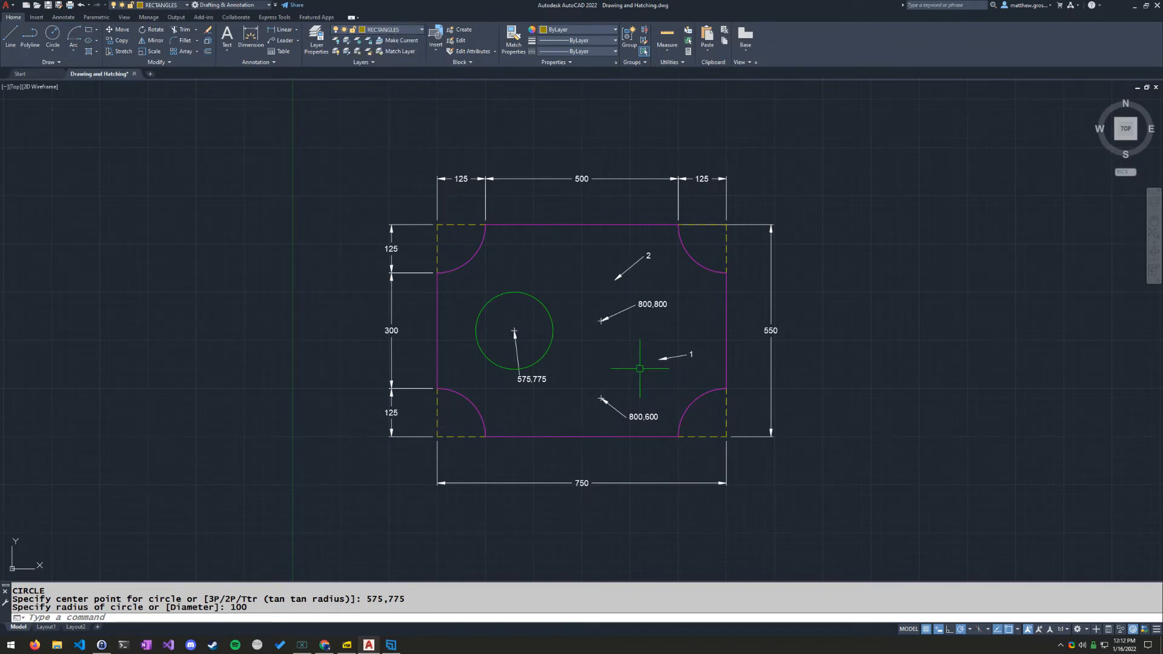
Start rectangle 1 with its first corner at 800,600 and its rotation angle set to 0
{"action": "type", "text": "REC"}
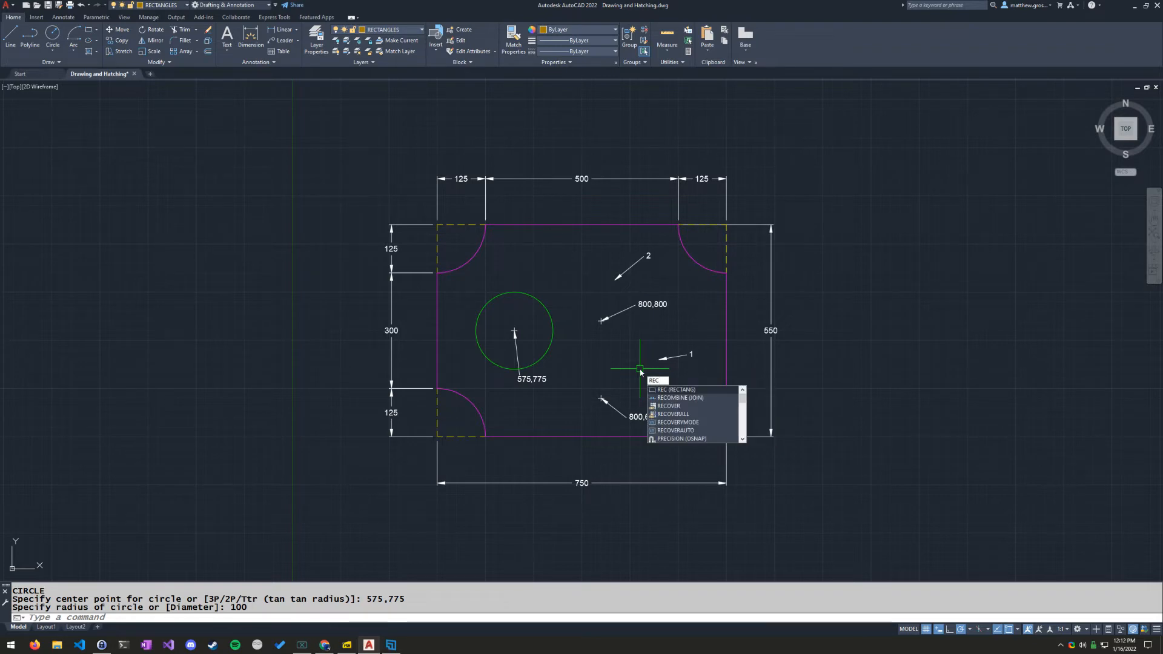
{"action": "key", "text": "Return"}
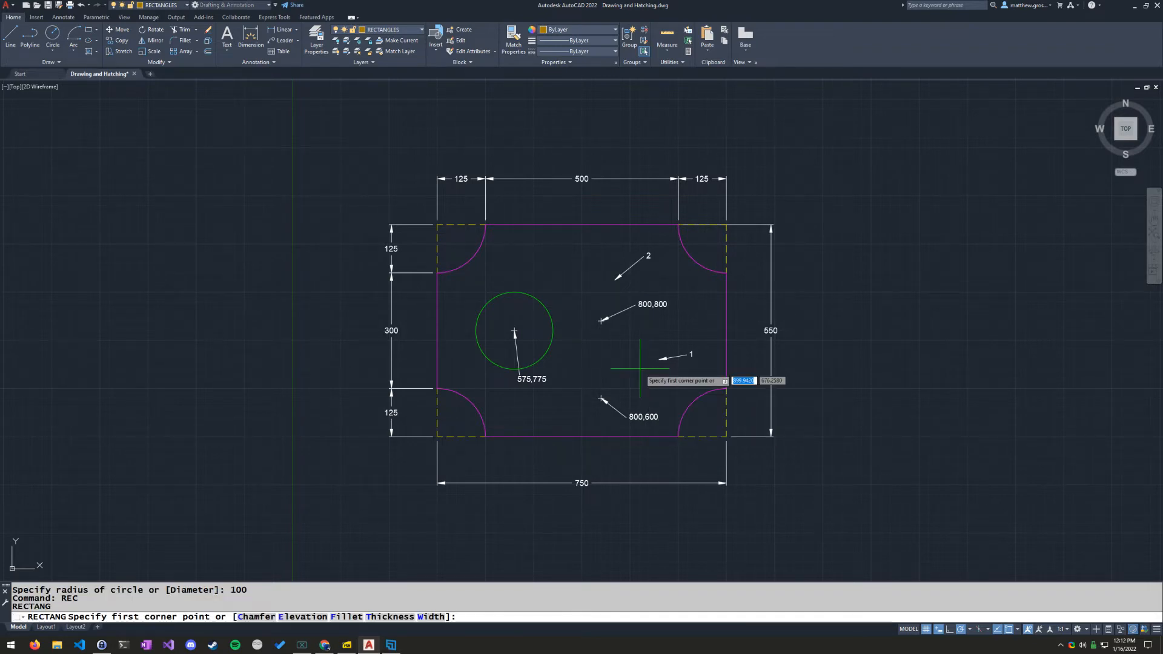
{"action": "type", "text": "8"}
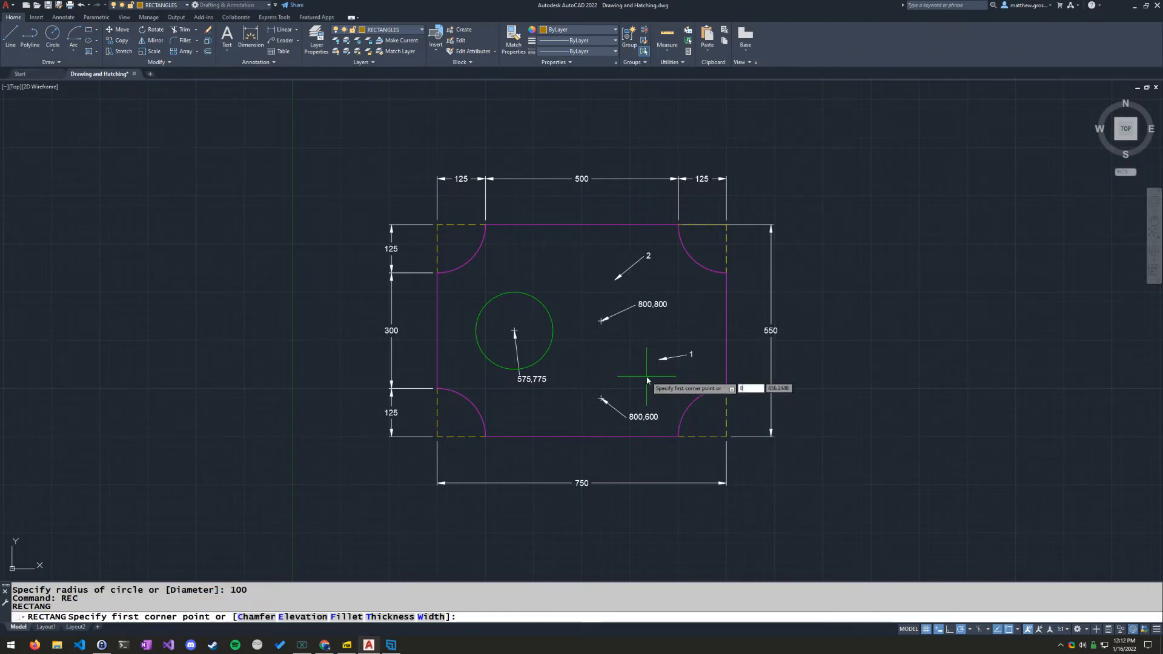
{"action": "type", "text": "00,600"}
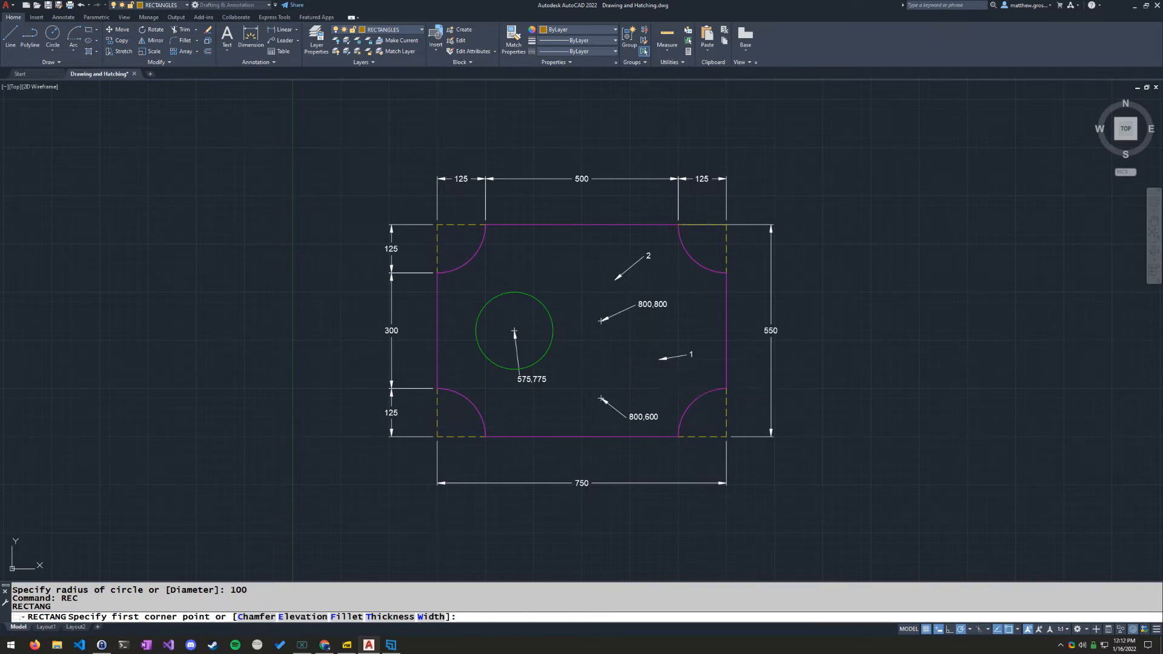
{"action": "key", "text": "Return"}
{"action": "scroll", "coordinate": [645, 378], "scroll_direction": "up", "scroll_amount": 2}
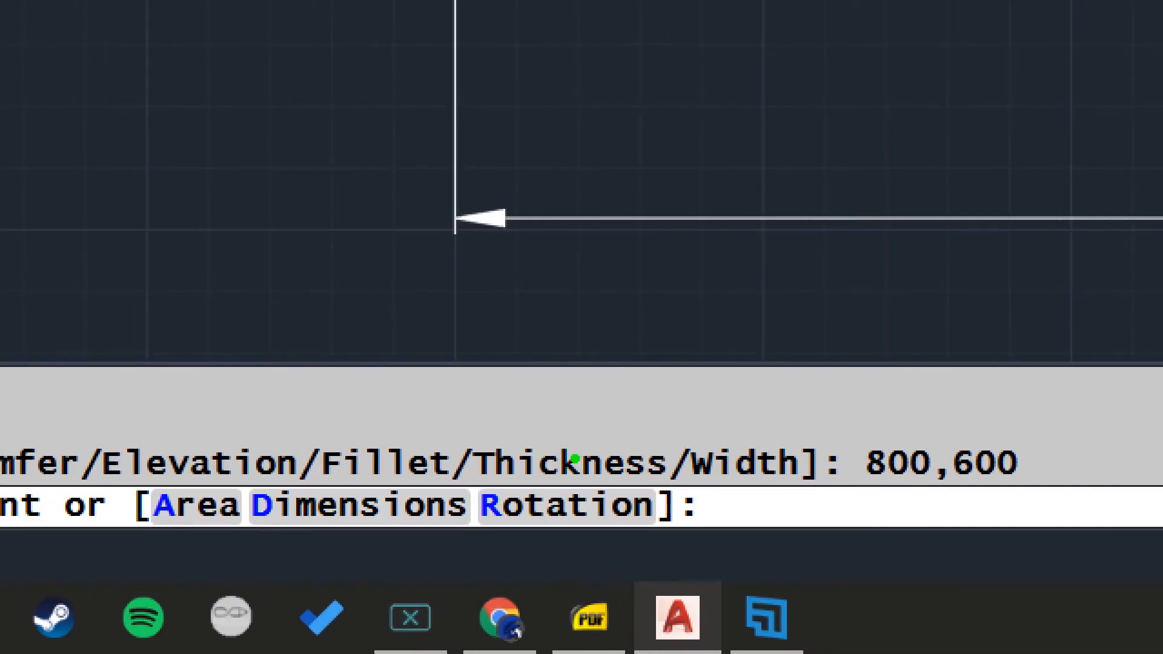
{"action": "mouse_move", "coordinate": [512, 488]}
{"action": "left_mouse_down"}
{"action": "mouse_move", "coordinate": [470, 500]}
{"action": "mouse_move", "coordinate": [592, 547]}
{"action": "mouse_move", "coordinate": [670, 479]}
{"action": "mouse_move", "coordinate": [513, 476]}
{"action": "left_mouse_up"}
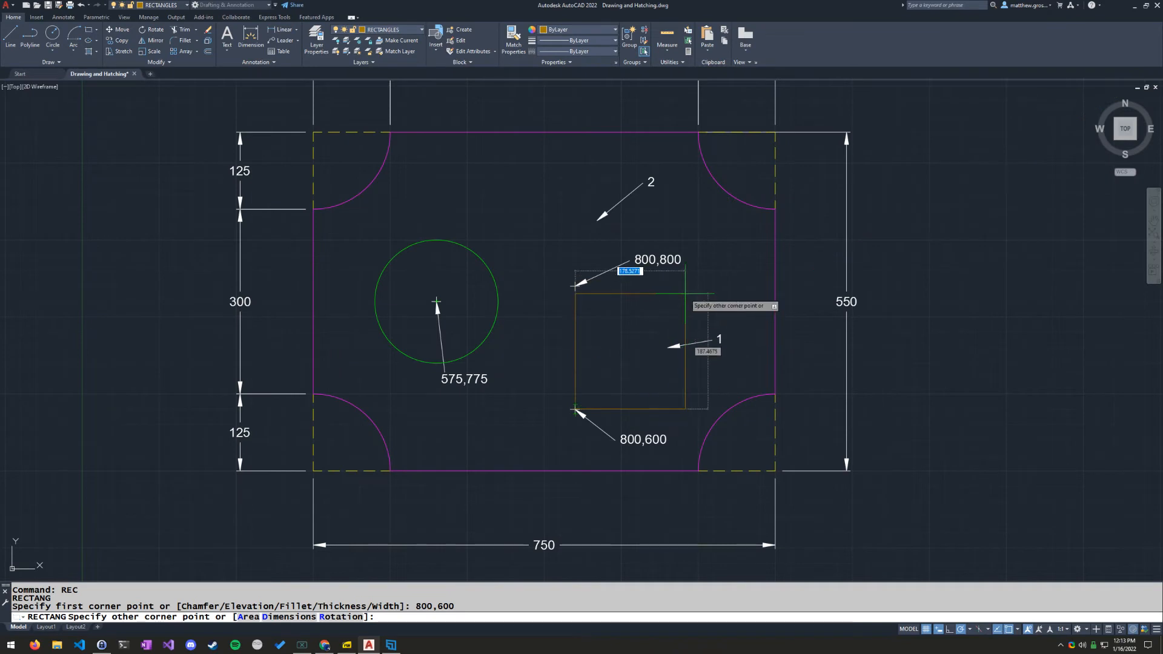
{"action": "type", "text": "r"}
{"action": "key", "text": "Return"}
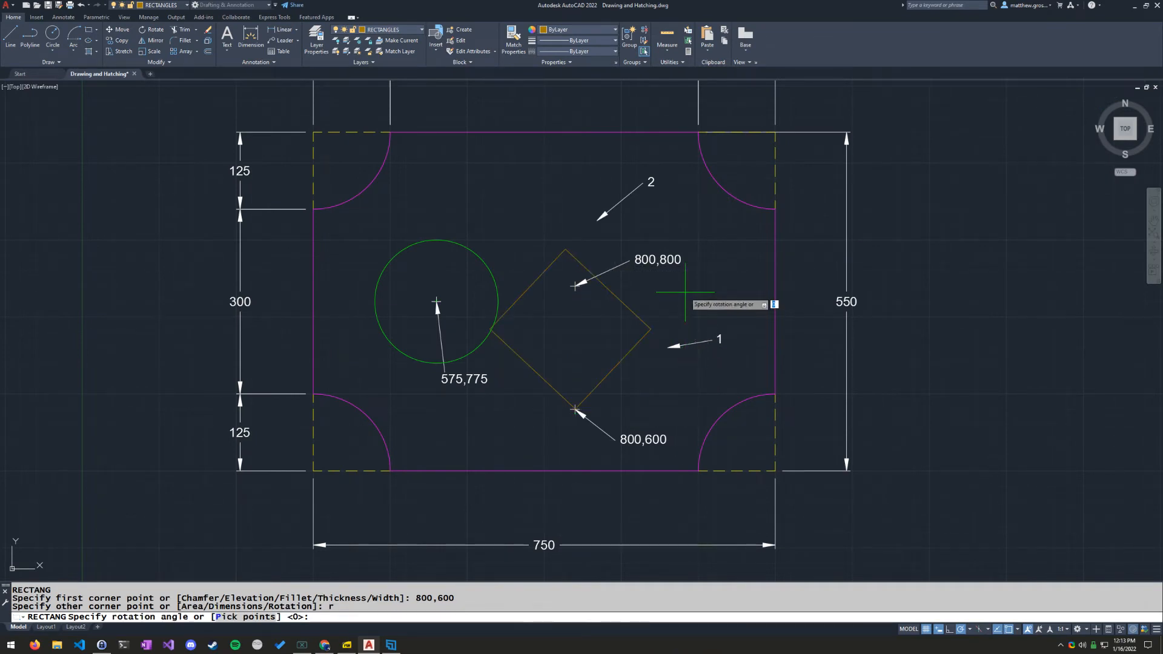
{"action": "type", "text": "0"}
{"action": "key", "text": "Return"}
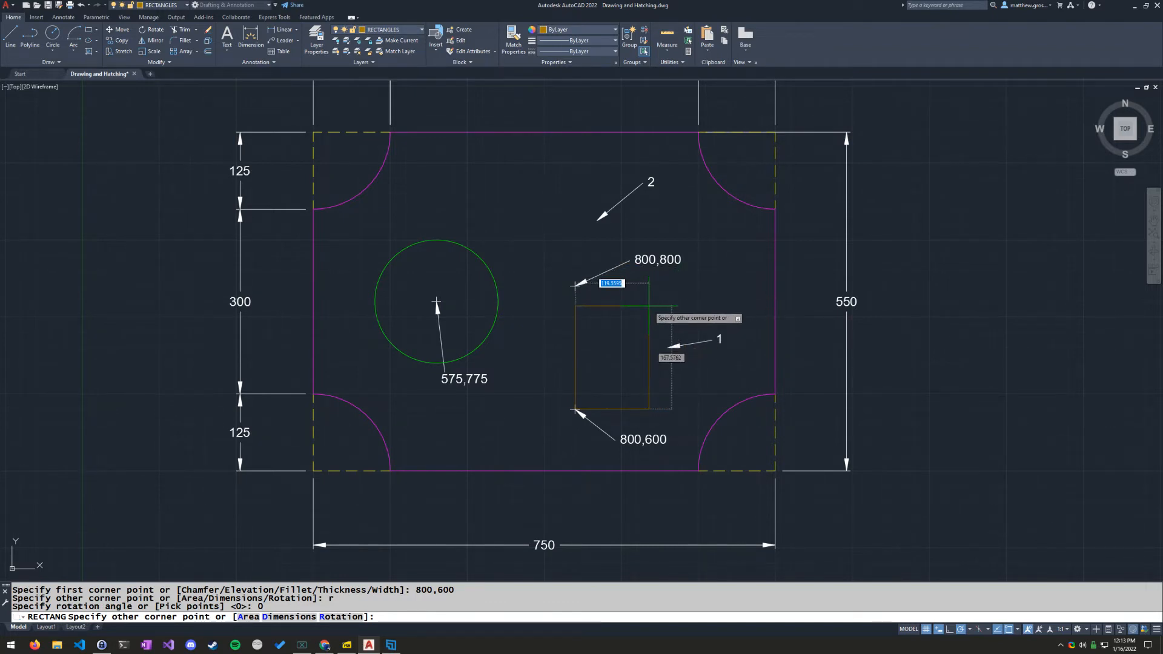
Complete rectangle 1 with dimensions of 150 by 200
{"action": "type", "text": "150"}
{"action": "key", "text": "Tab"}
{"action": "type", "text": "200"}
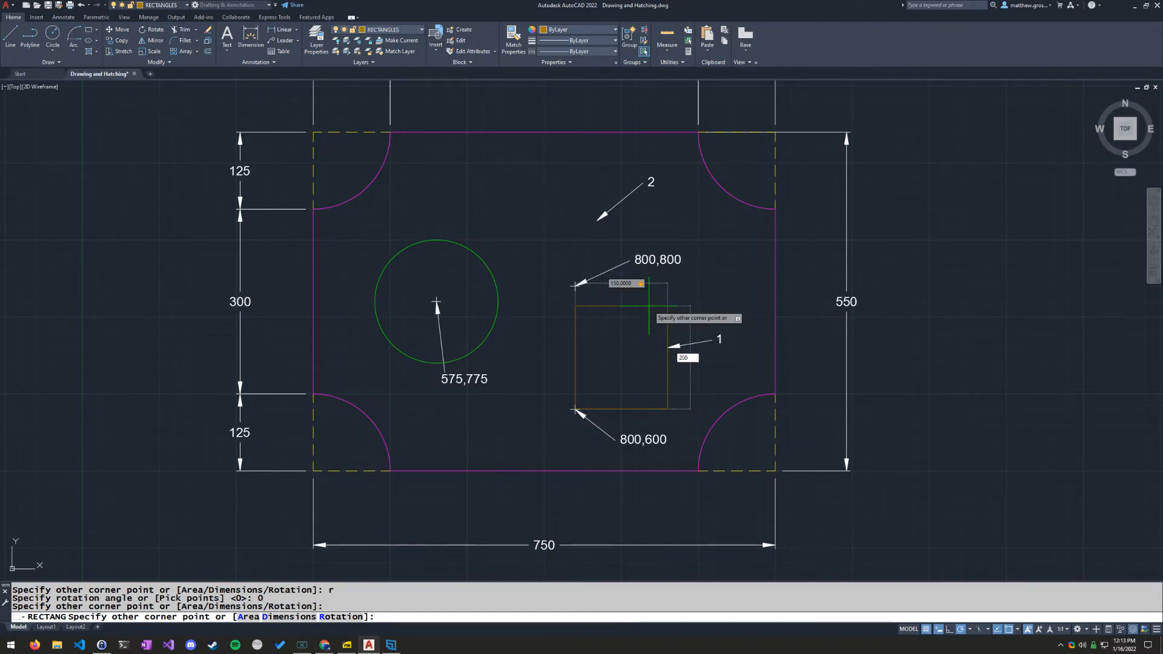
{"action": "key", "text": "Return"}
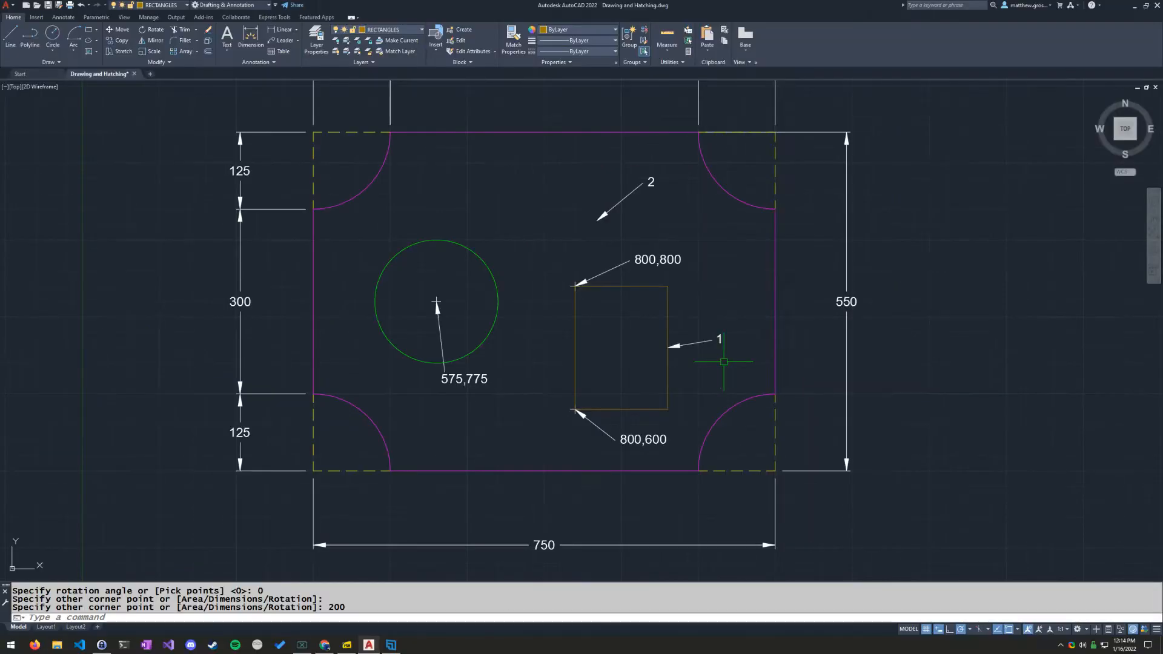
Switch to the Drawing_and_Hatching PDF, read the instruction for the second rectangle, and return to AutoCAD
{"action": "left_click", "coordinate": [341, 646]}
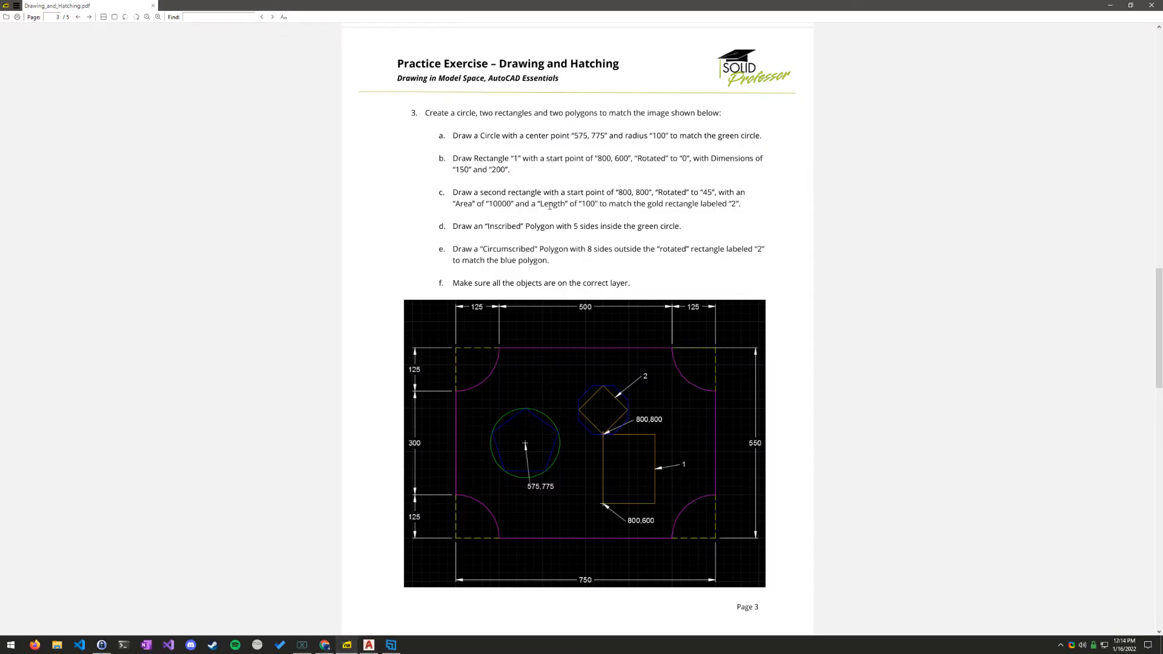
{"action": "left_click_drag", "start_coordinate": [611, 192], "coordinate": [726, 192]}
{"action": "left_click_drag", "start_coordinate": [467, 204], "coordinate": [615, 204]}
{"action": "left_click", "coordinate": [721, 236]}
{"action": "left_click", "coordinate": [369, 644]}
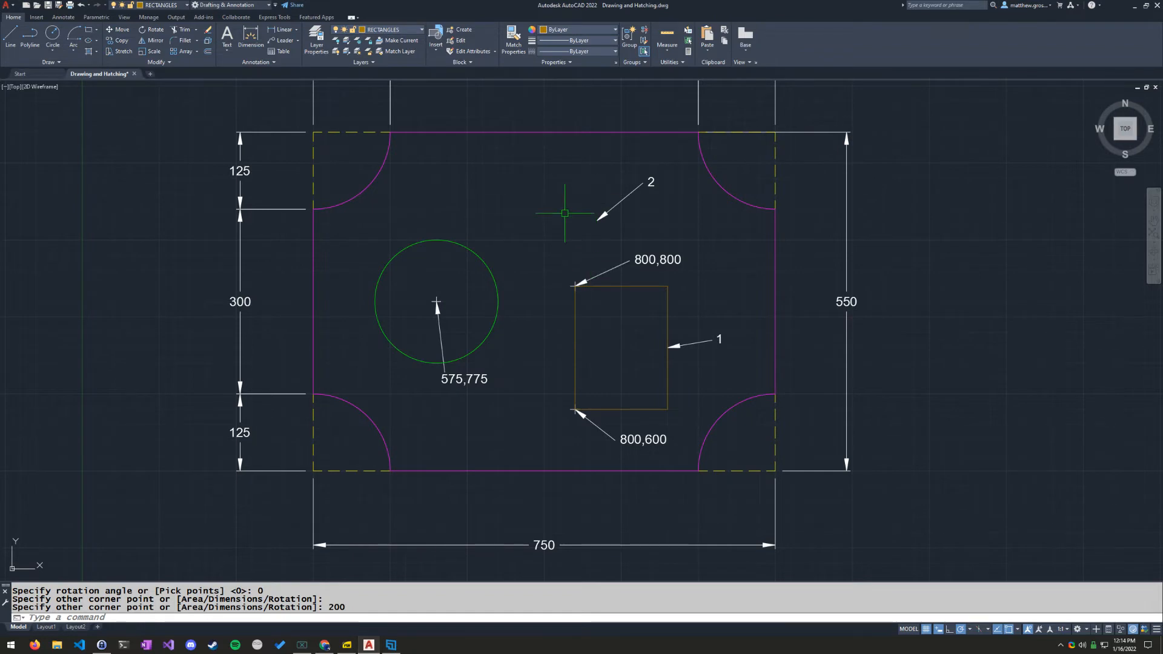
Start rectangle 2 with its first corner at 800,800 and its rotation angle set to 45
{"action": "type", "text": "REC"}
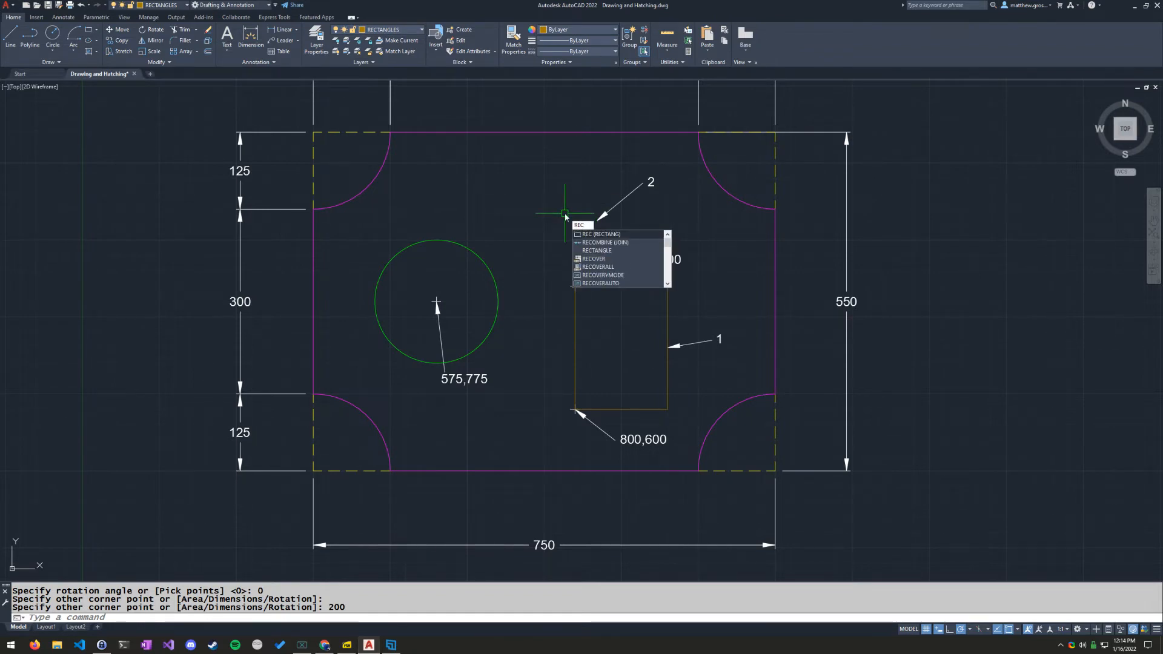
{"action": "key", "text": "Return"}
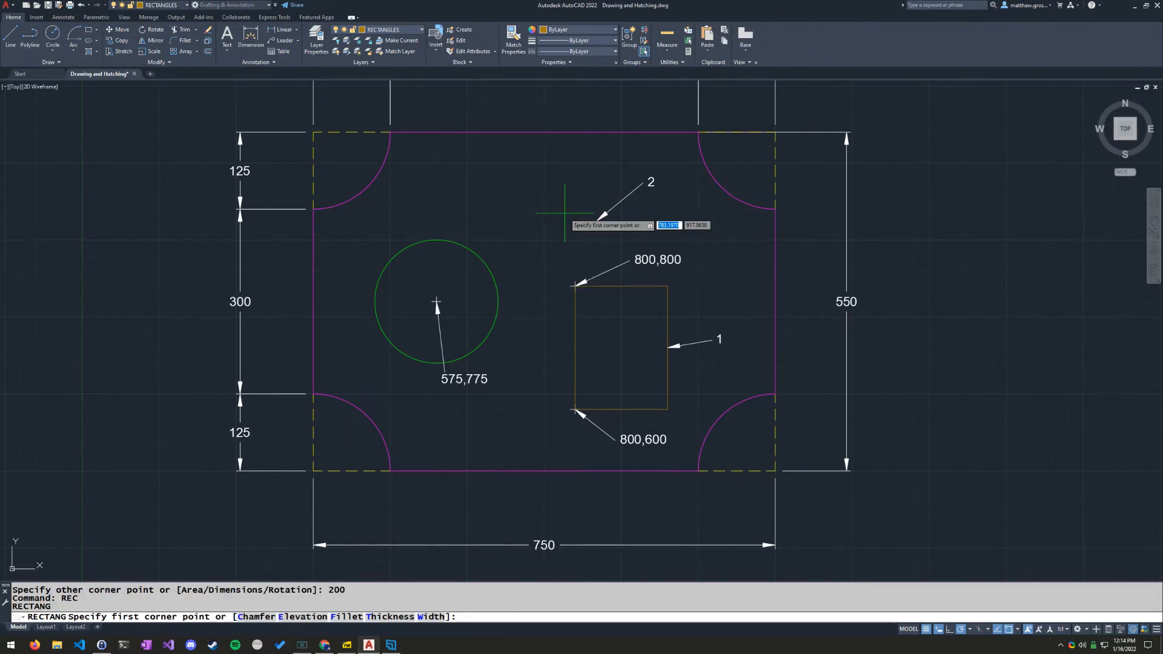
{"action": "type", "text": "800,80"}
{"action": "key", "text": "Return"}
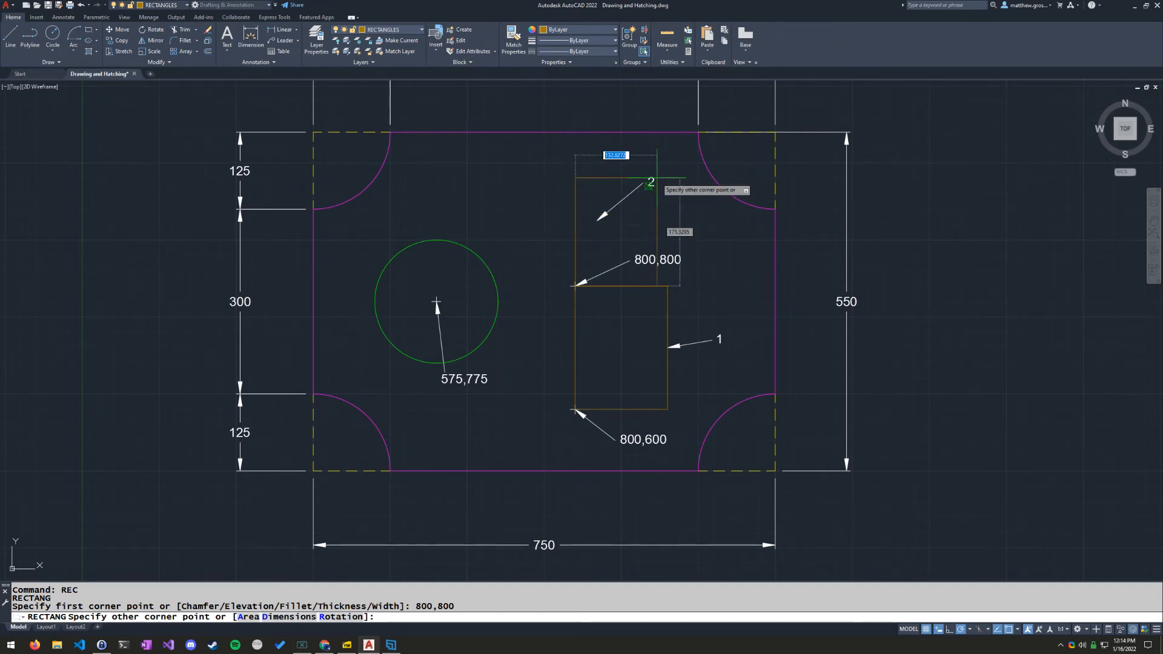
{"action": "type", "text": "r"}
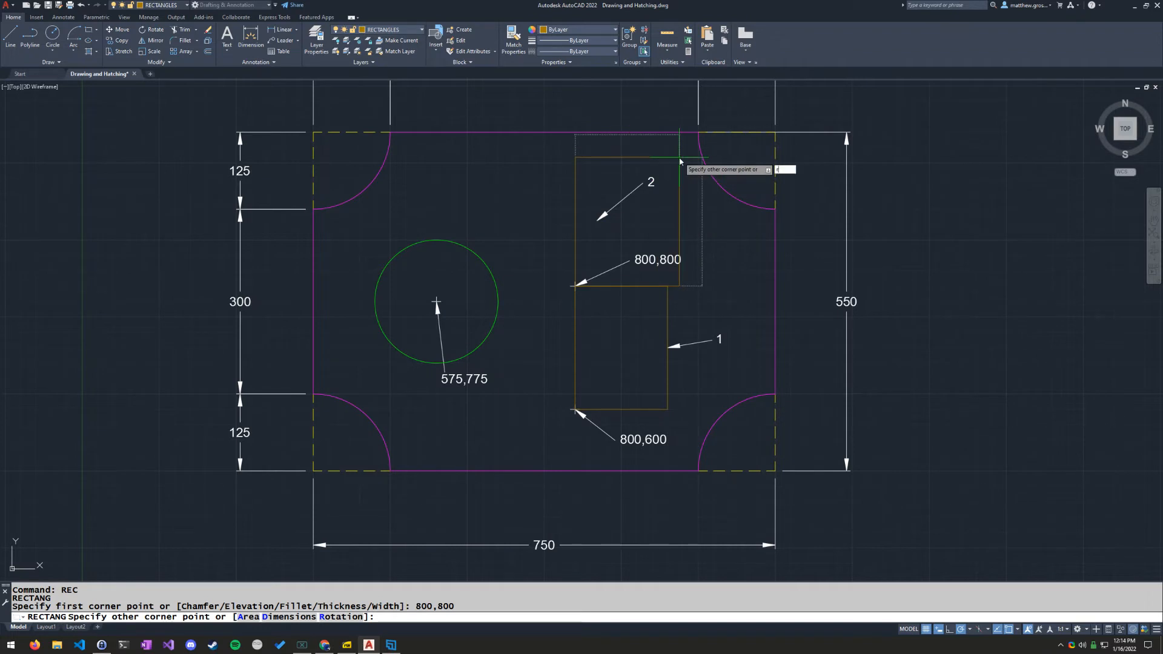
{"action": "key", "text": "Return"}
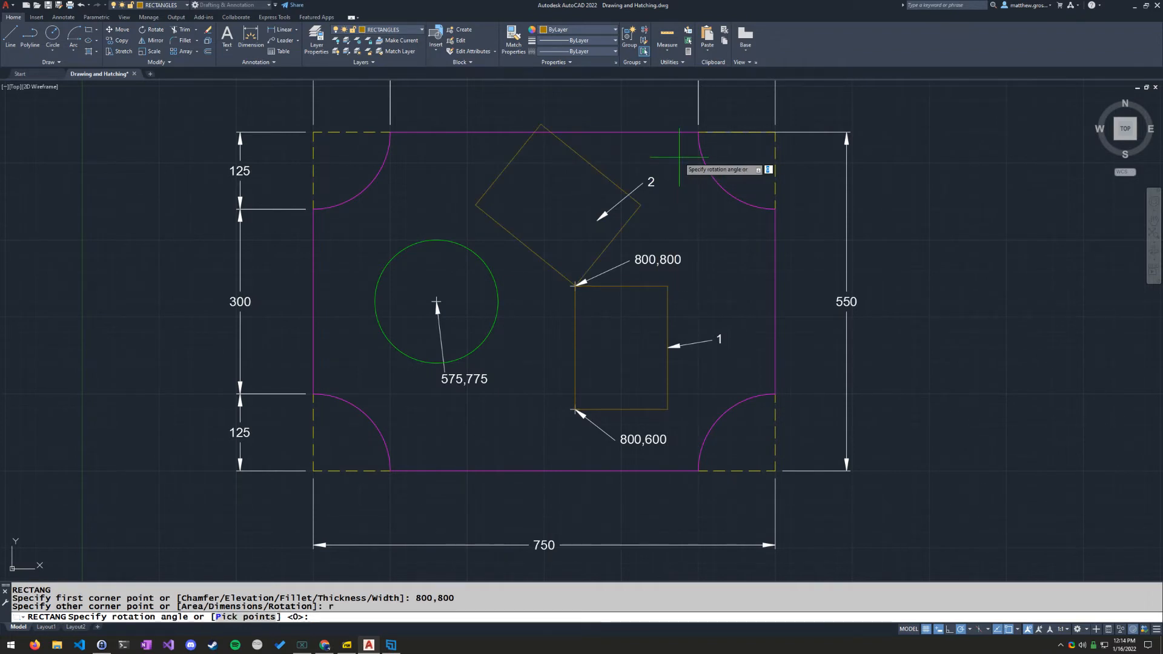
{"action": "type", "text": "45"}
{"action": "key", "text": "Return"}
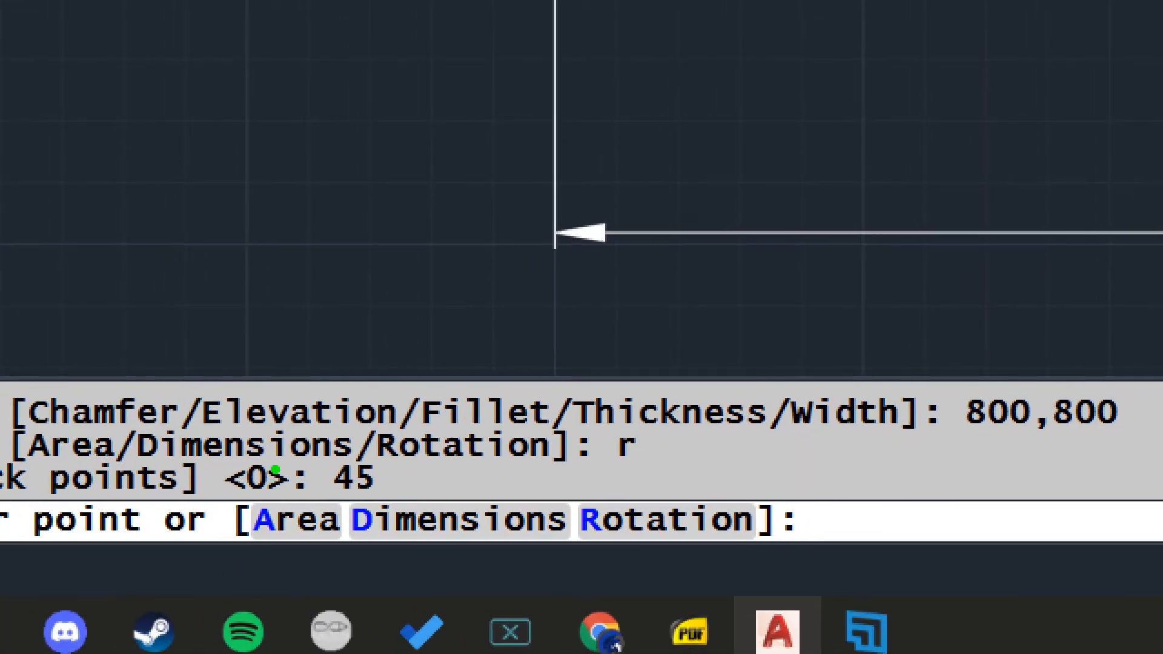
{"action": "mouse_move", "coordinate": [275, 471]}
{"action": "left_mouse_down"}
{"action": "mouse_move", "coordinate": [218, 583]}
{"action": "mouse_move", "coordinate": [300, 539]}
{"action": "mouse_move", "coordinate": [278, 465]}
{"action": "left_mouse_up"}
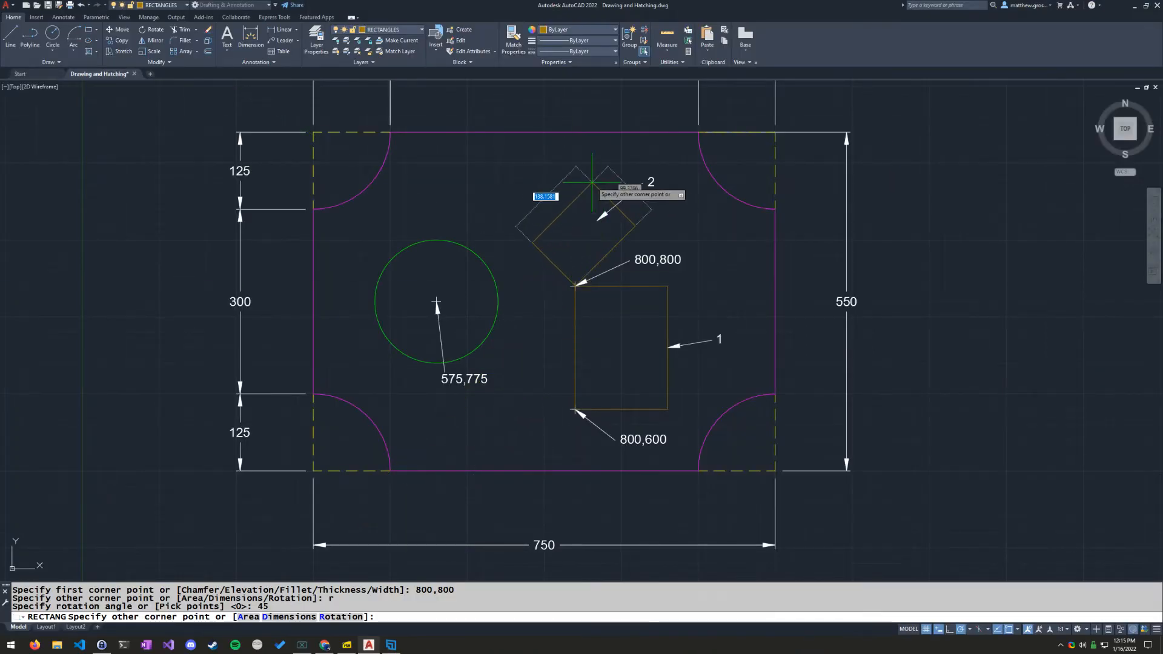
Complete rectangle 2 by area, using an area of 10000 and a length of 100
{"action": "type", "text": "a"}
{"action": "key", "text": "Return"}
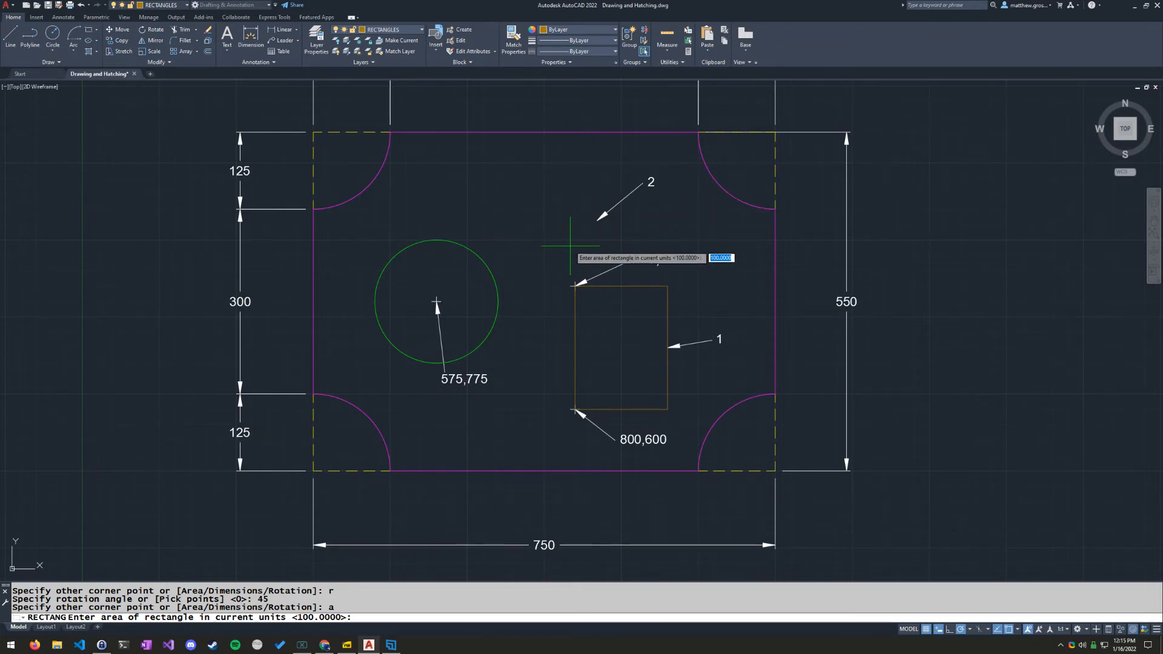
{"action": "type", "text": "10000"}
{"action": "key", "text": "Return"}
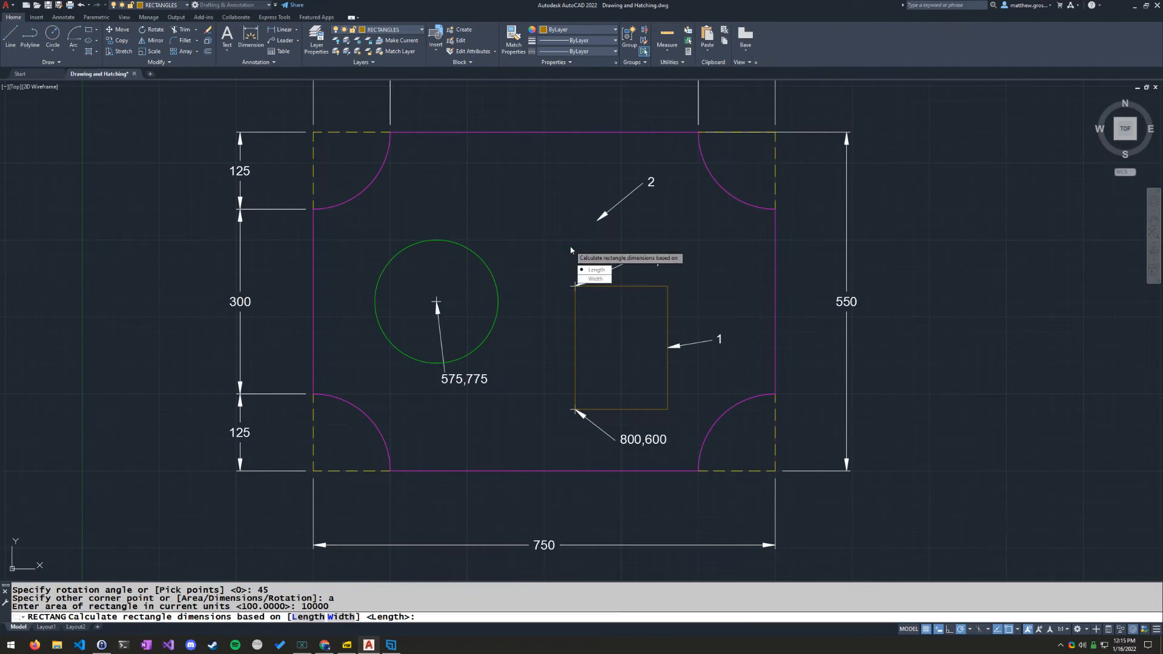
{"action": "left_click", "coordinate": [604, 272]}
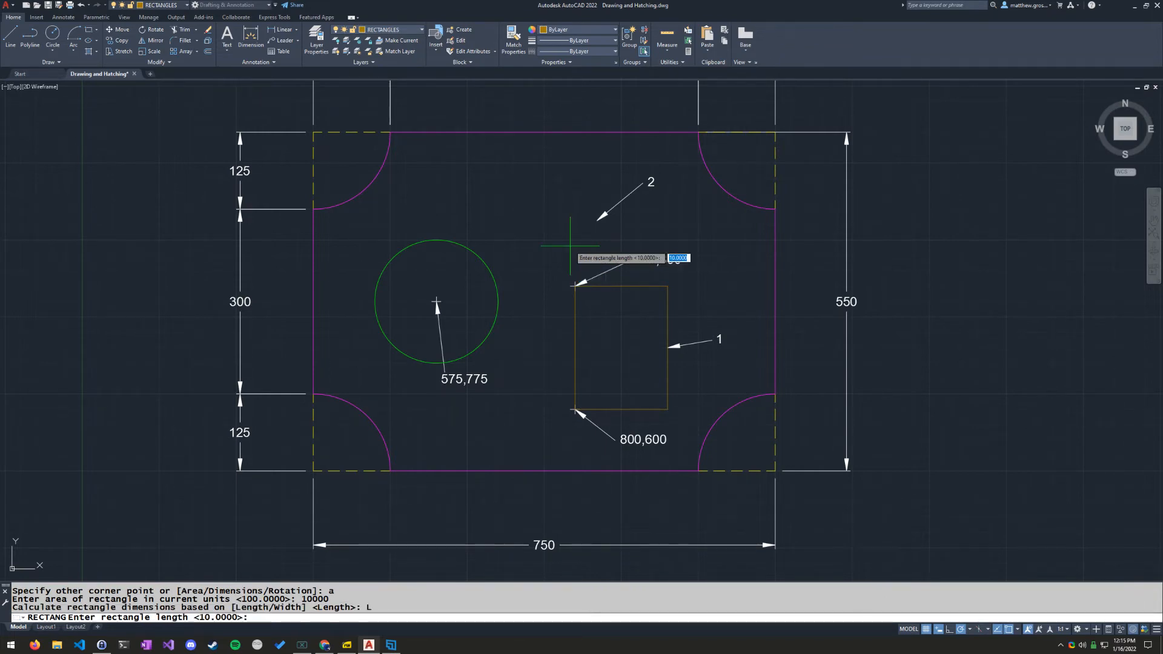
{"action": "type", "text": "100"}
{"action": "key", "text": "Return"}
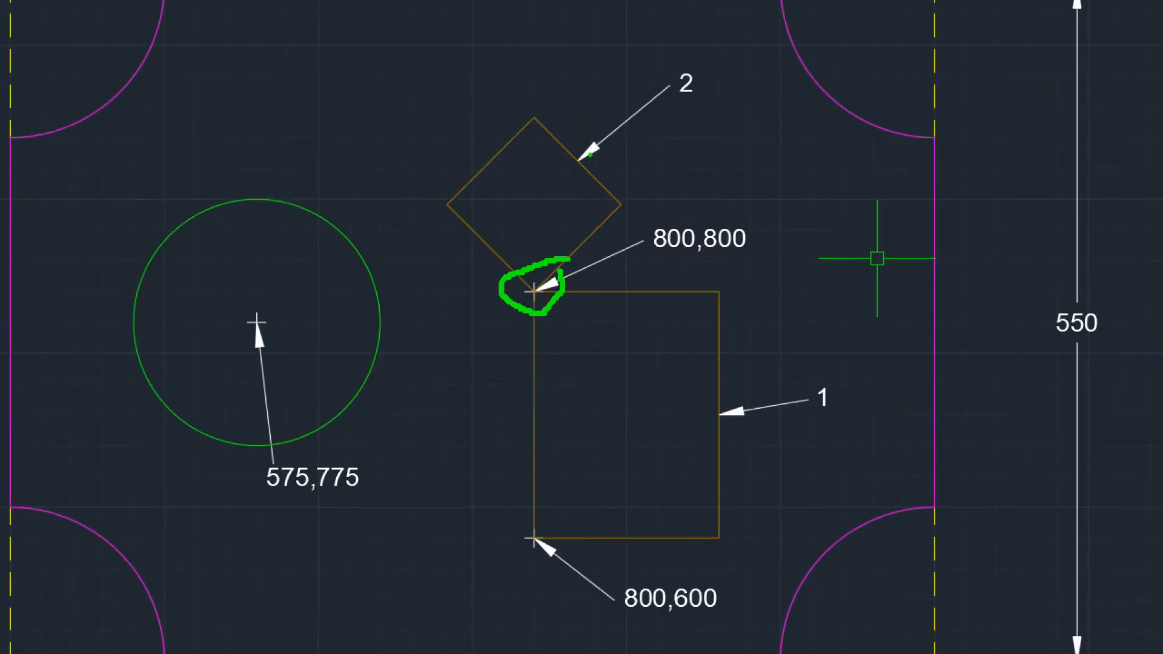
{"action": "mouse_move", "coordinate": [590, 154]}
{"action": "left_mouse_down"}
{"action": "mouse_move", "coordinate": [560, 162]}
{"action": "mouse_move", "coordinate": [607, 149]}
{"action": "left_mouse_up"}
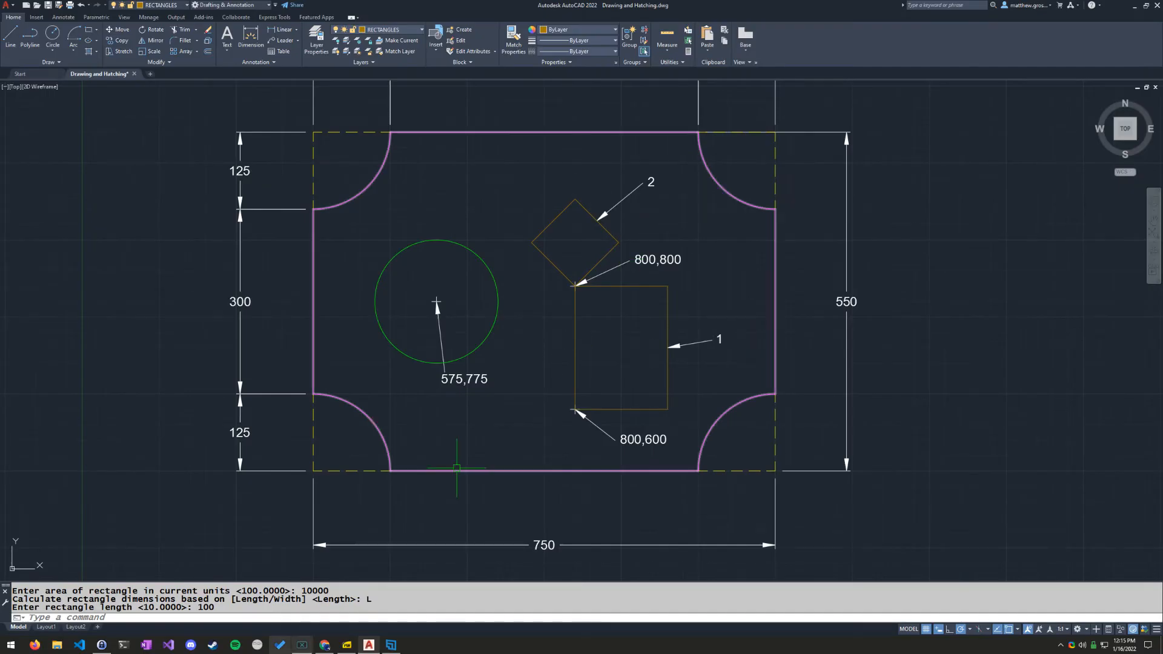
Switch to the exercise PDF, read the inscribed polygon instruction in step 3, and return to AutoCAD
{"action": "left_click", "coordinate": [348, 646]}
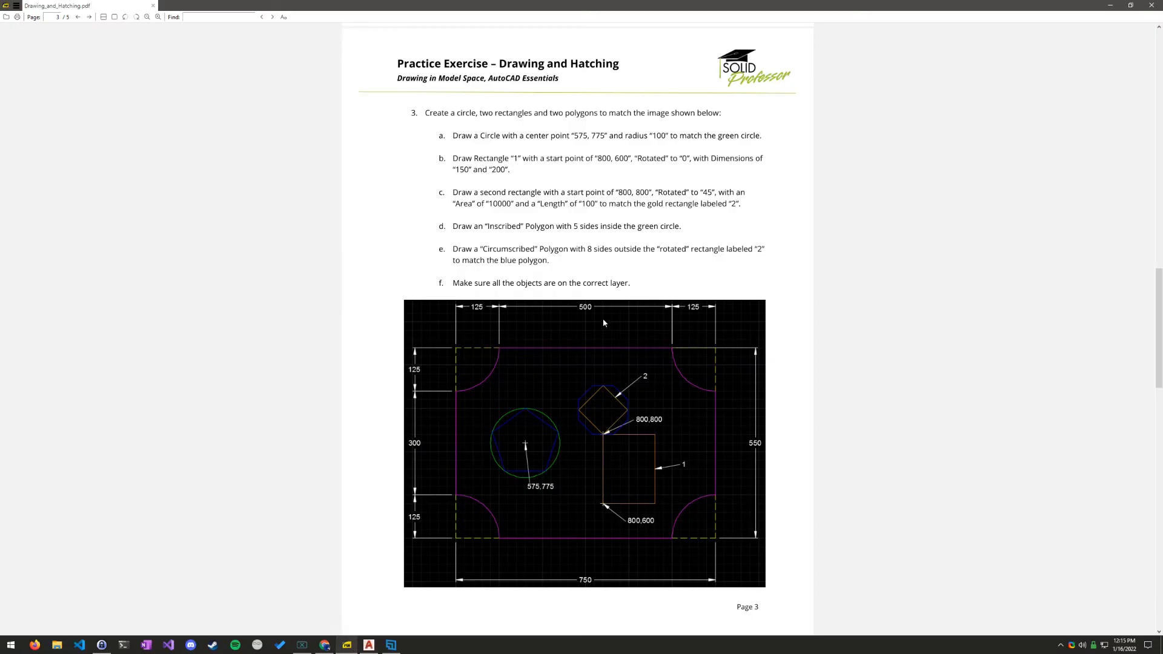
{"action": "scroll", "coordinate": [579, 223], "scroll_direction": "down", "scroll_amount": 1}
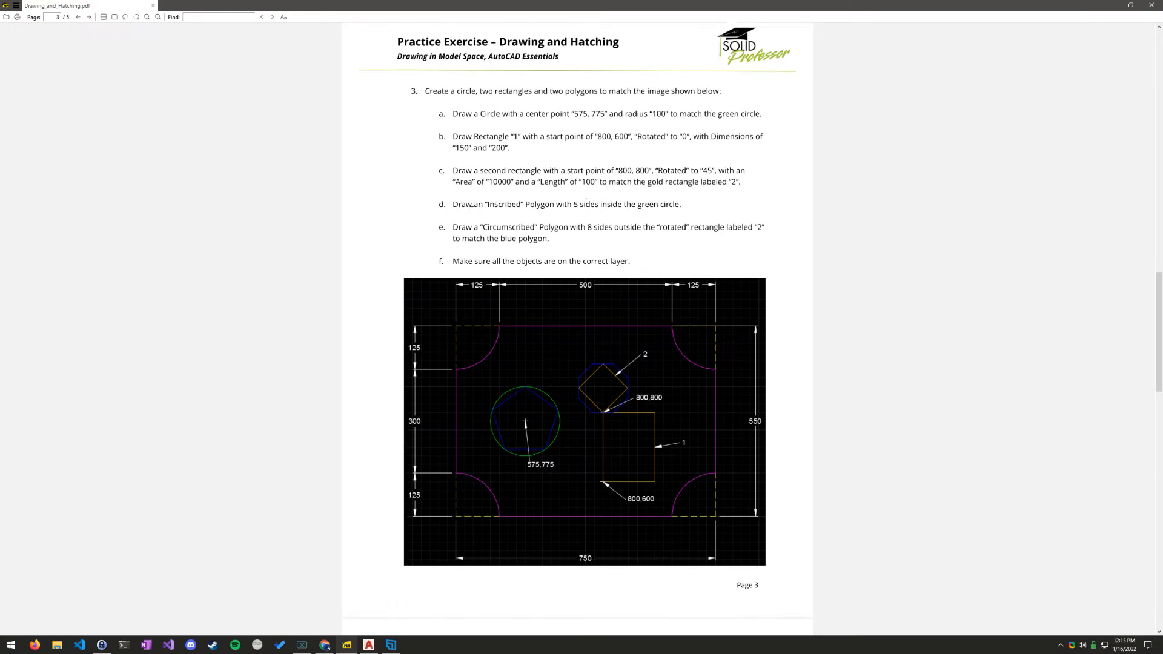
{"action": "left_click_drag", "start_coordinate": [472, 204], "coordinate": [614, 206]}
{"action": "left_click", "coordinate": [525, 416]}
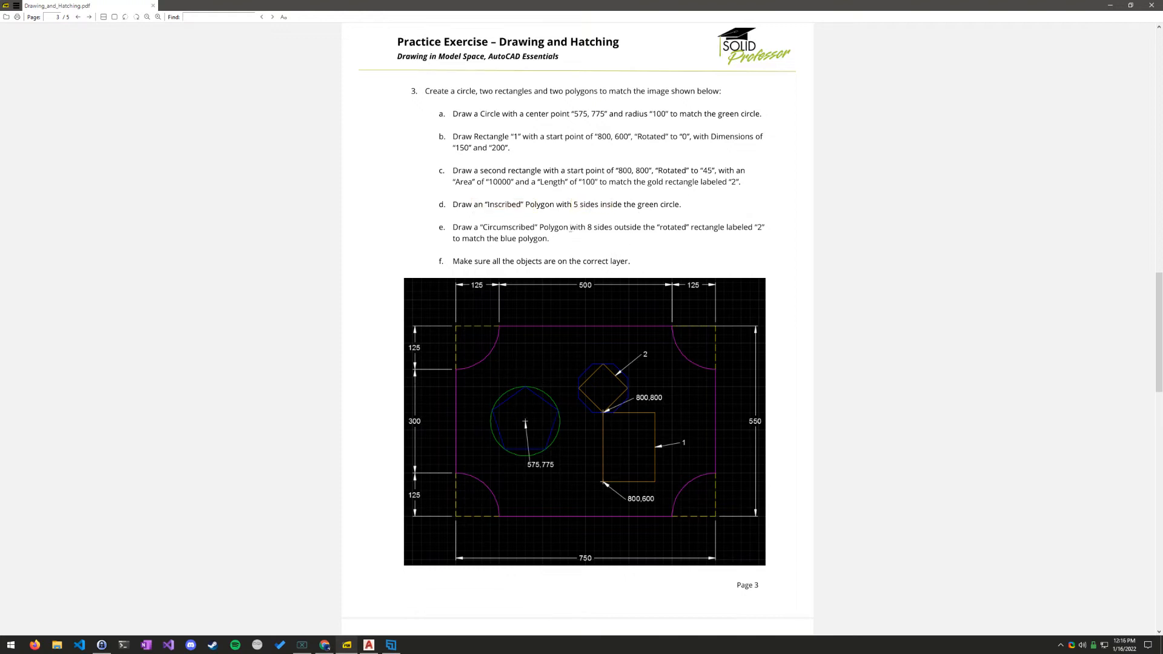
{"action": "left_click", "coordinate": [369, 645]}
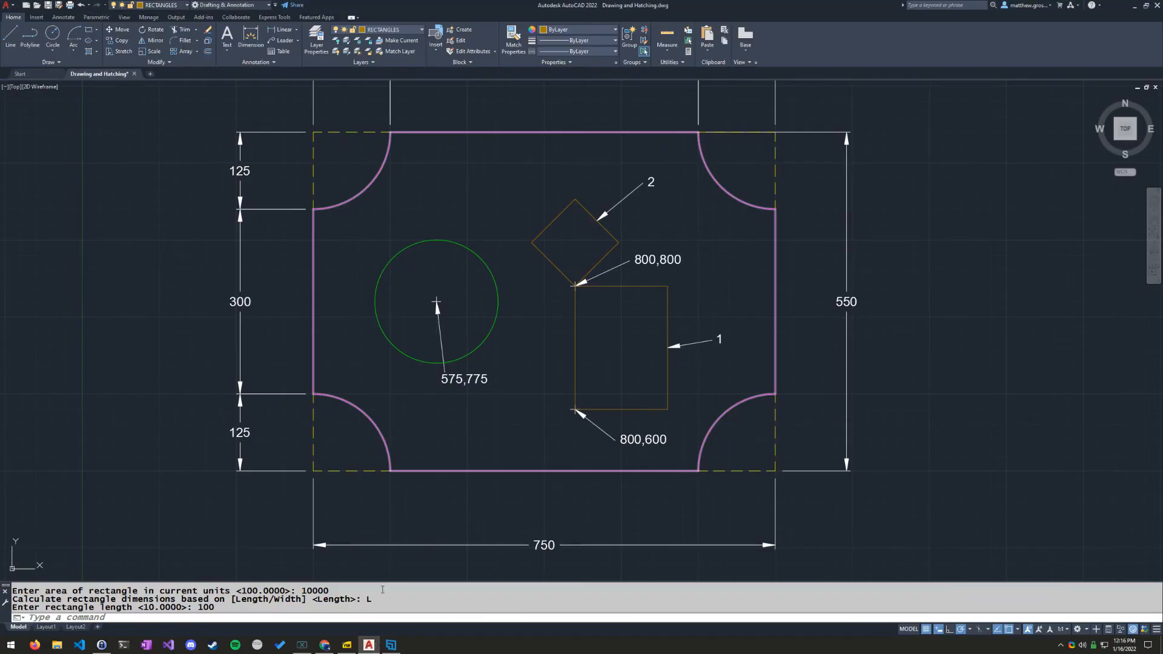
Make POLYGON the current layer and start a 5-sided polygon with its center at 575,775
{"action": "left_click", "coordinate": [405, 31]}
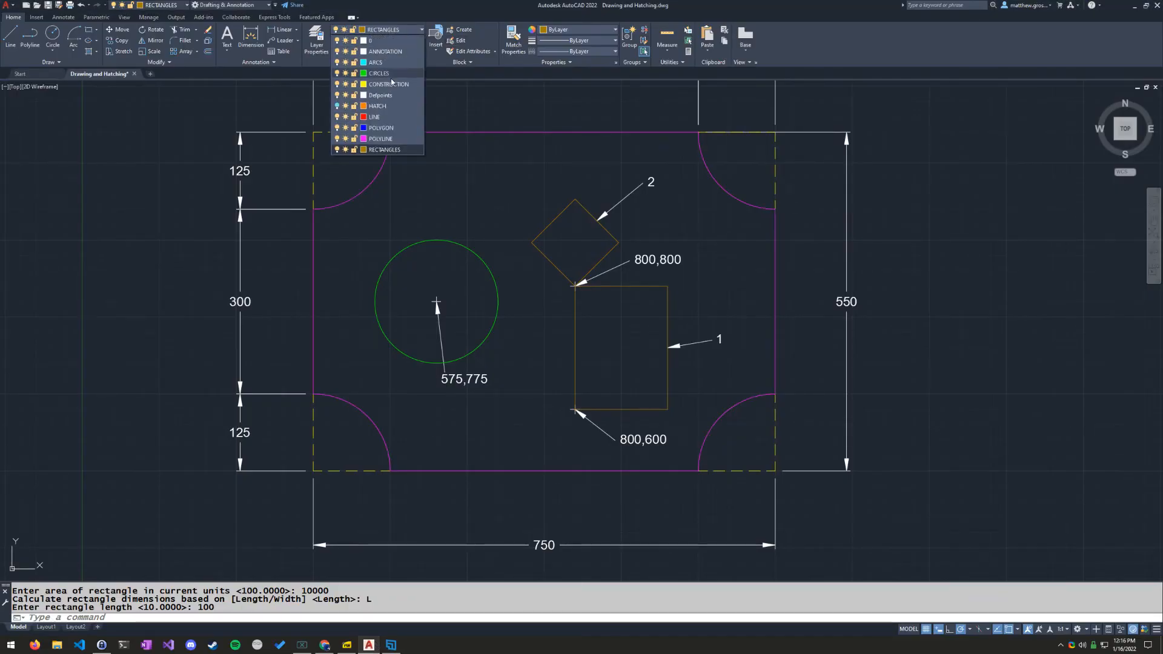
{"action": "left_click", "coordinate": [384, 128]}
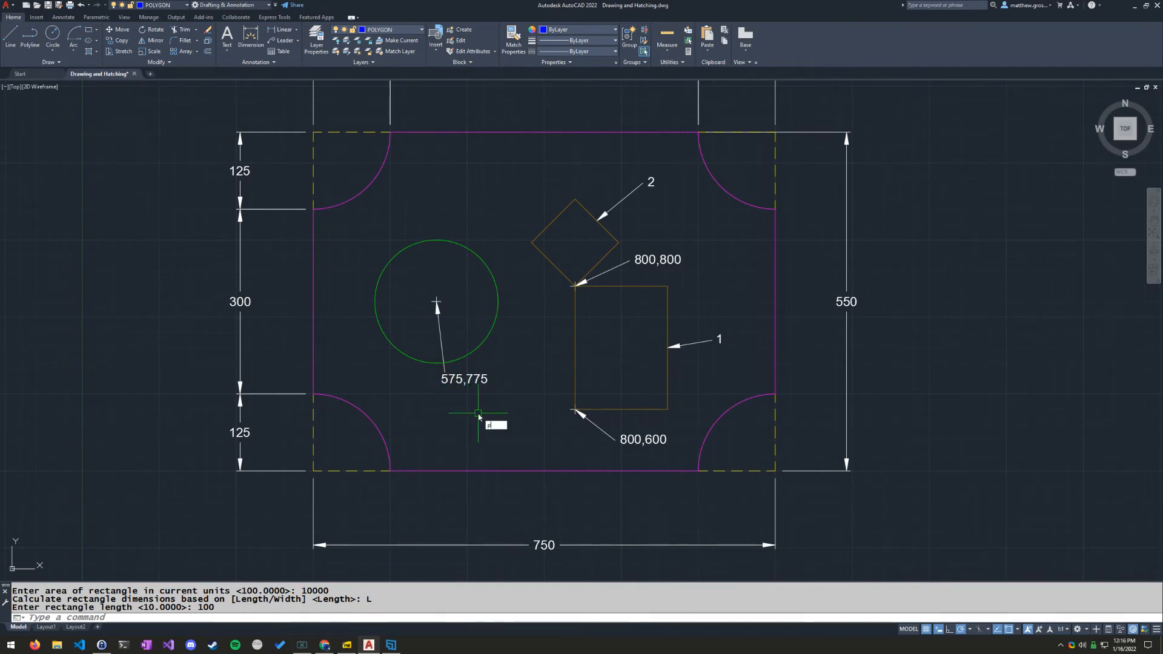
{"action": "type", "text": "l"}
{"action": "key", "text": "Return"}
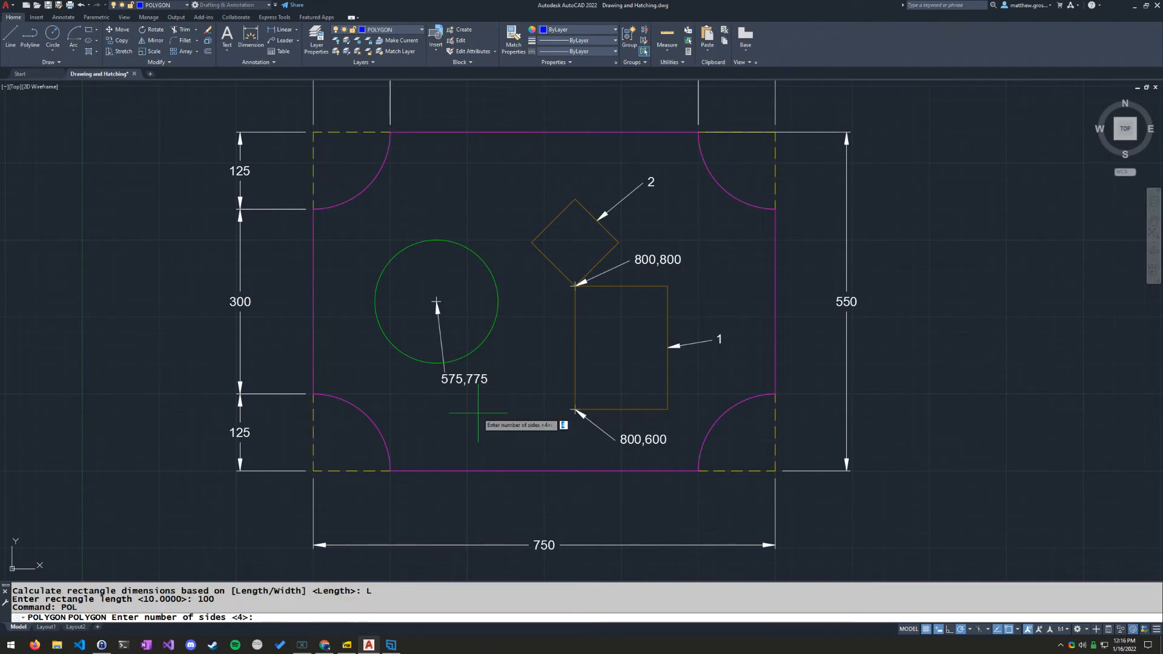
{"action": "key", "text": "Return"}
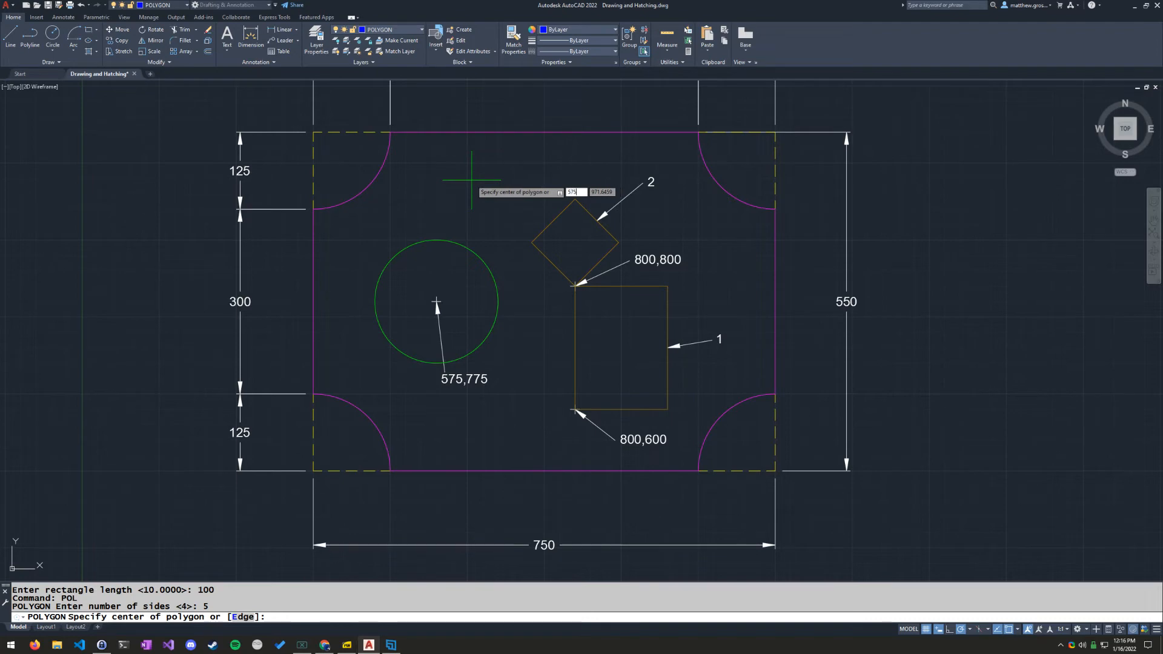
{"action": "key", "text": "Tab"}
{"action": "key", "text": "Return"}
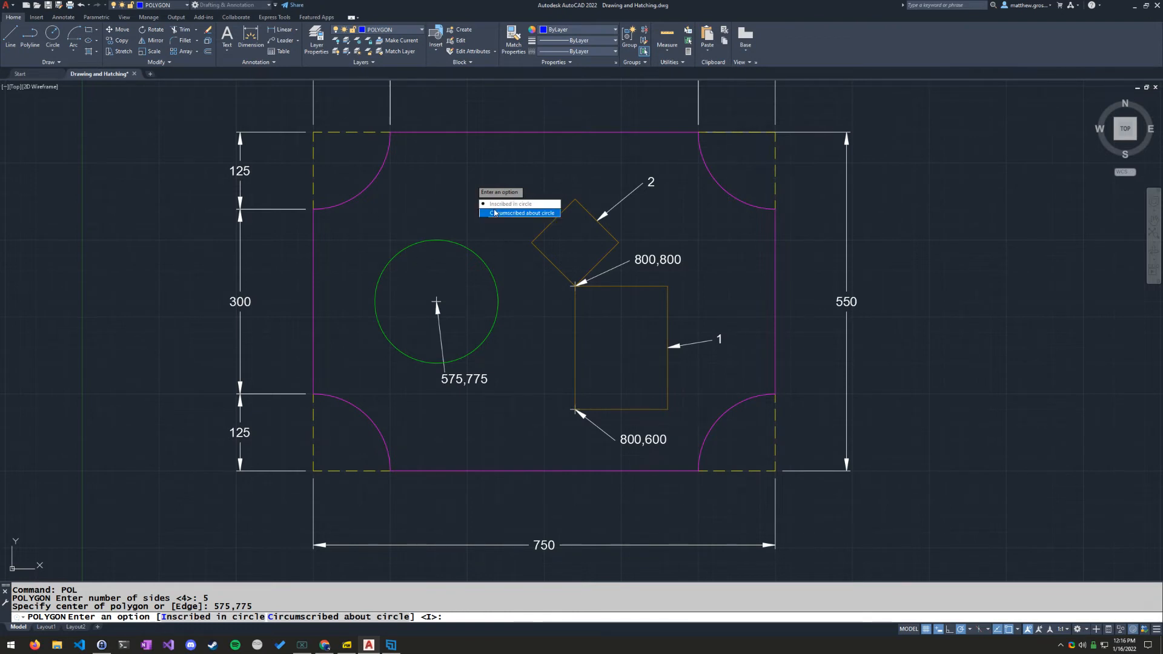
Complete the pentagon as inscribed in circle, with its radius reaching the top quadrant of the green circle
{"action": "left_click", "coordinate": [512, 204]}
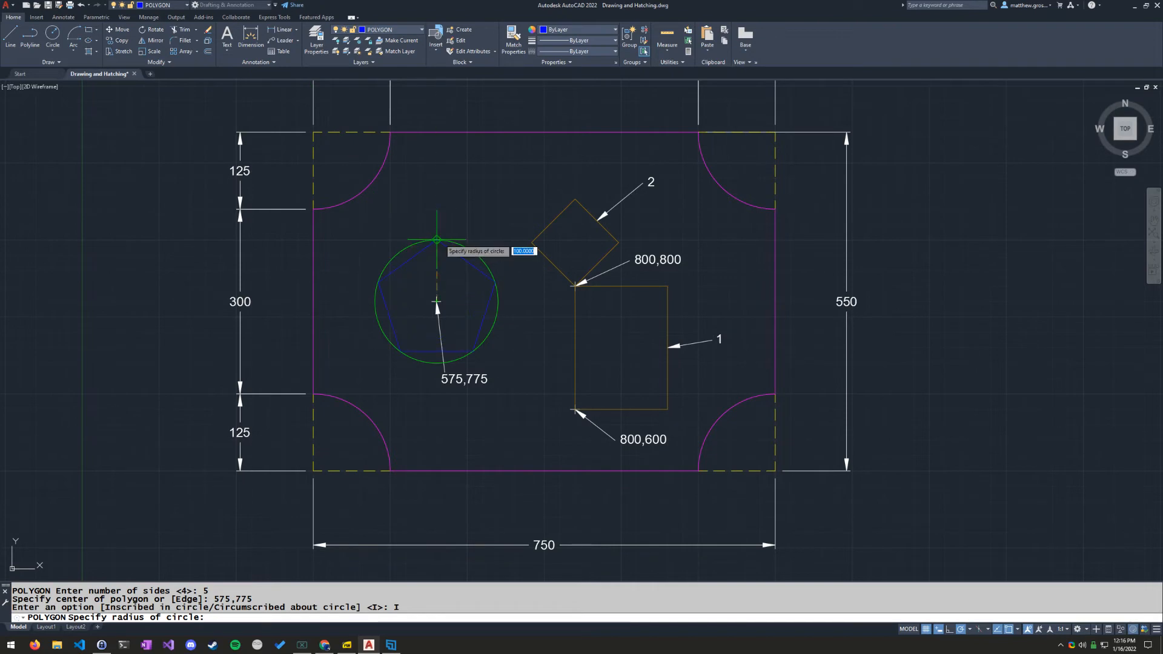
{"action": "scroll", "coordinate": [436, 240], "scroll_direction": "up", "scroll_amount": 4}
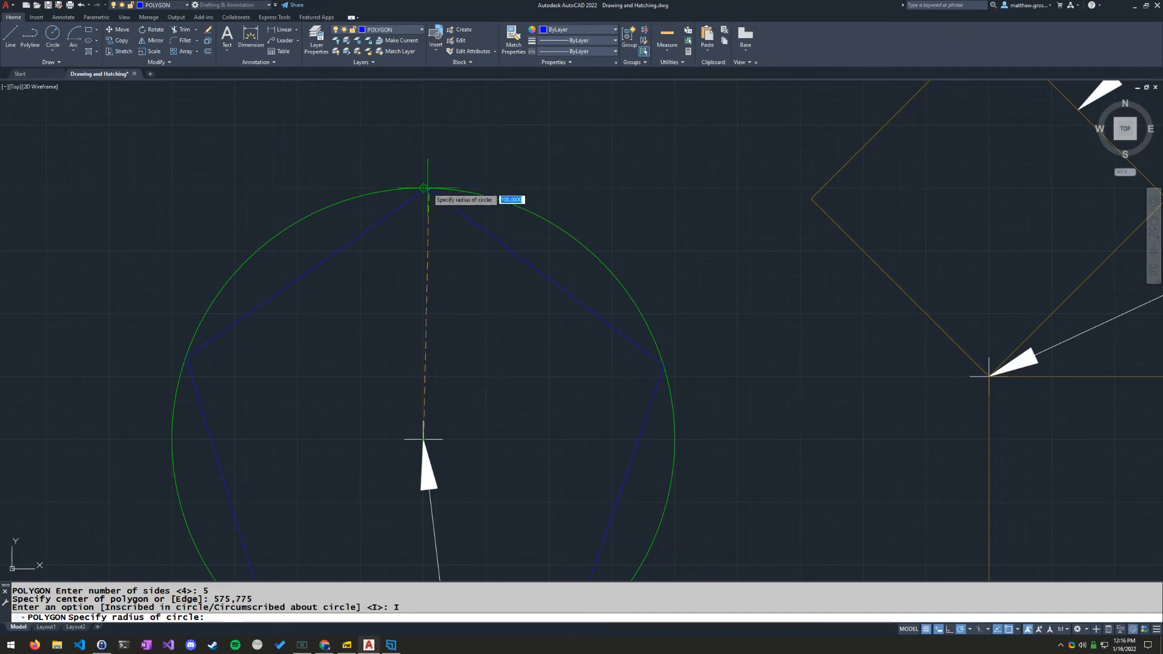
{"action": "left_click", "coordinate": [424, 188]}
{"action": "scroll", "coordinate": [503, 176], "scroll_direction": "down", "scroll_amount": 5}
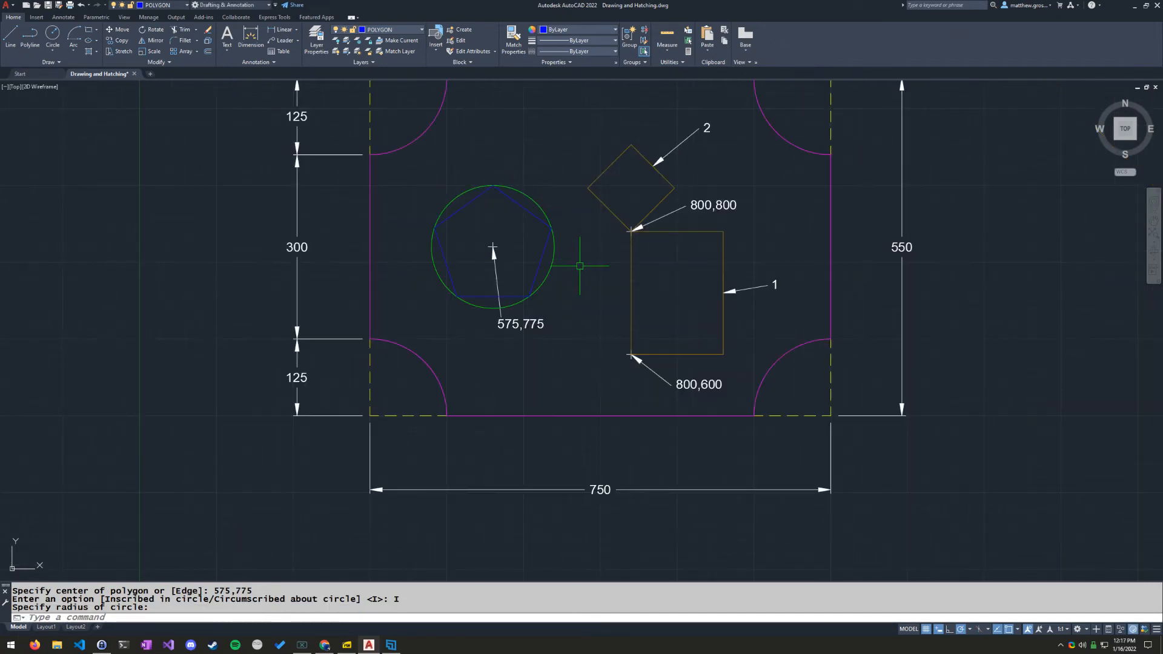
{"action": "scroll", "coordinate": [645, 175], "scroll_direction": "up", "scroll_amount": 4}
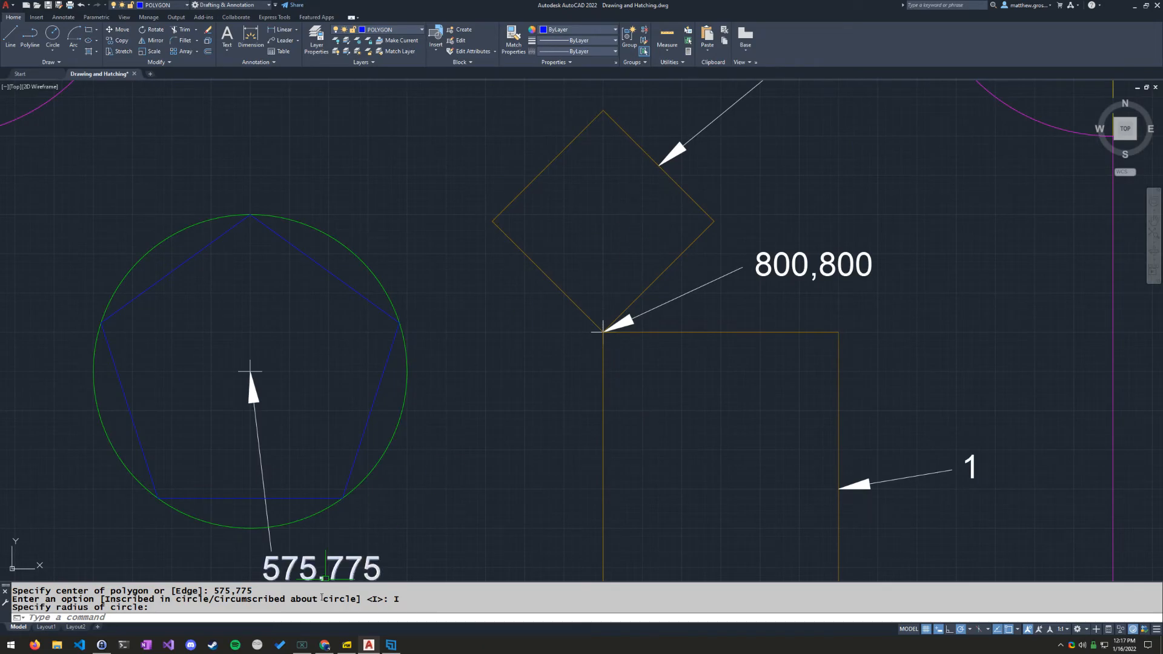
Switch to the exercise PDF, read the circumscribed polygon instruction in step 3, and return to AutoCAD
{"action": "left_click", "coordinate": [346, 644]}
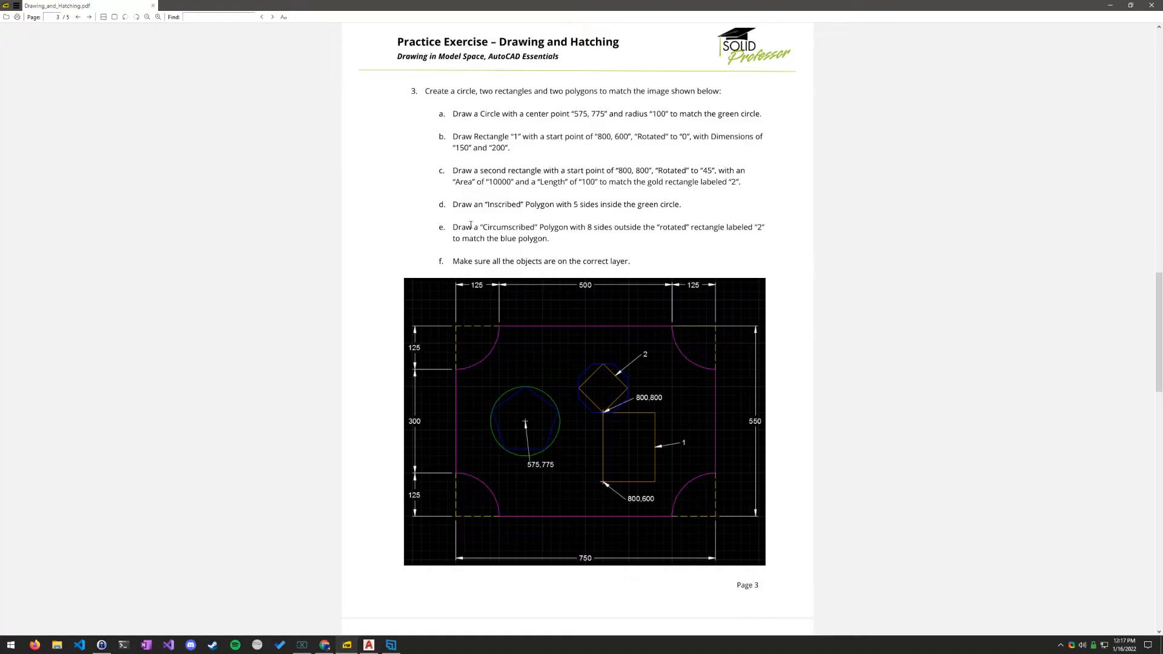
{"action": "left_click_drag", "start_coordinate": [471, 225], "coordinate": [543, 220]}
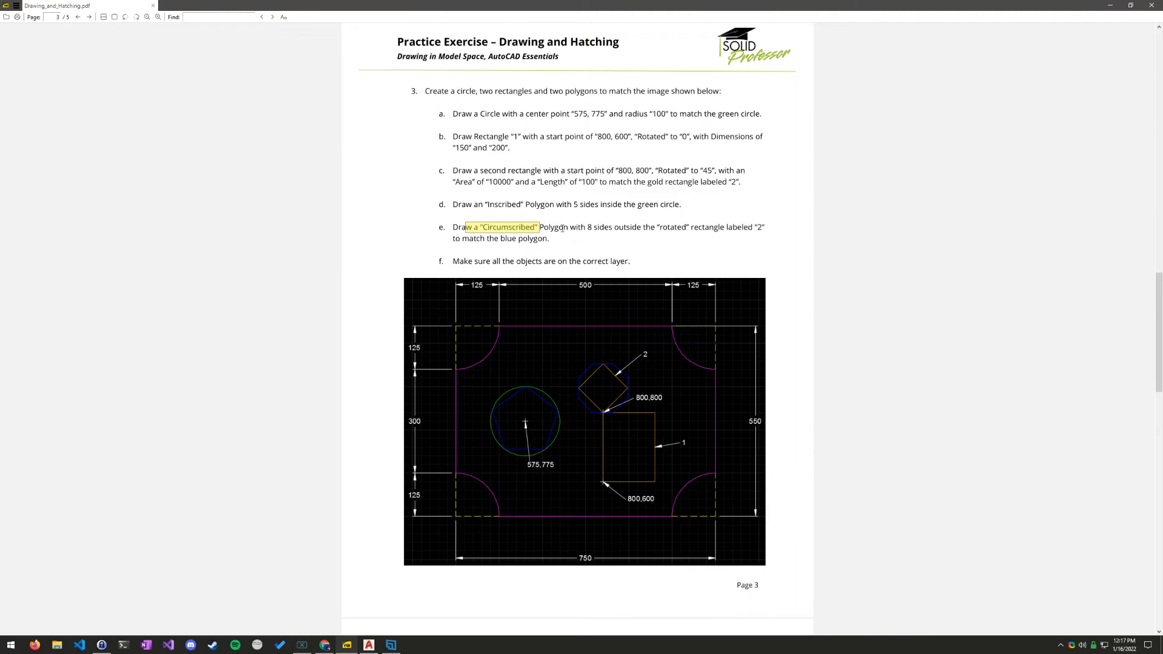
{"action": "left_click_drag", "start_coordinate": [562, 229], "coordinate": [609, 223]}
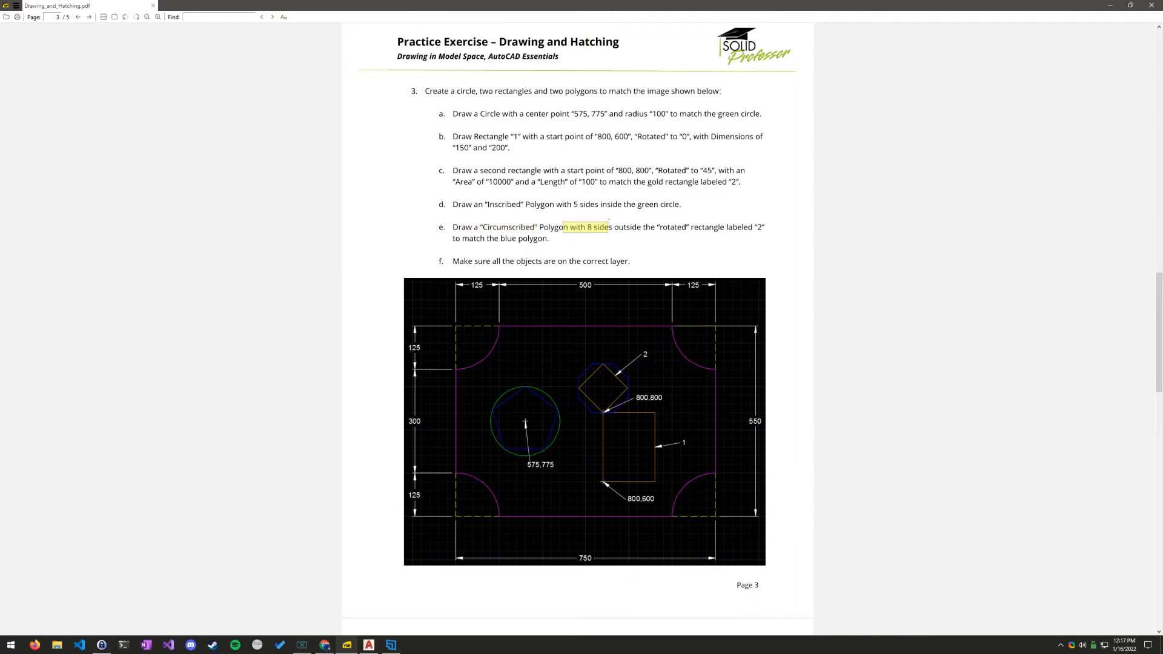
{"action": "left_click", "coordinate": [678, 240]}
{"action": "left_click", "coordinate": [369, 645]}
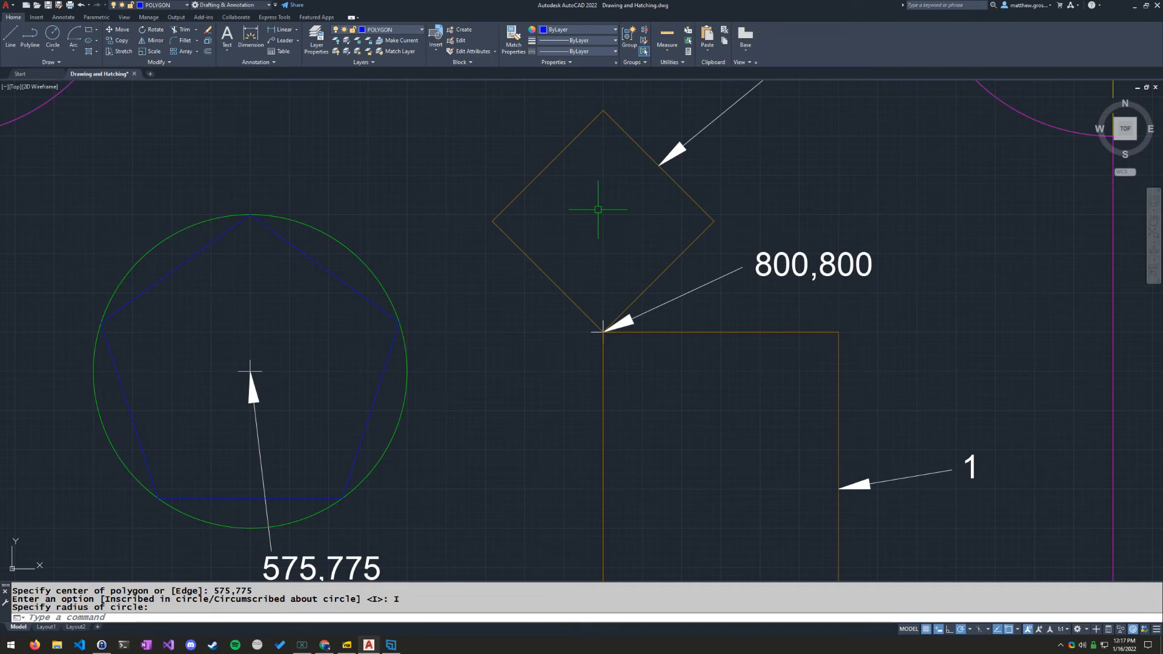
Draw an 8-sided circumscribed polygon centered on rotated rectangle 2, with its radius reaching the rectangle's top corner
{"action": "key", "text": "Return"}
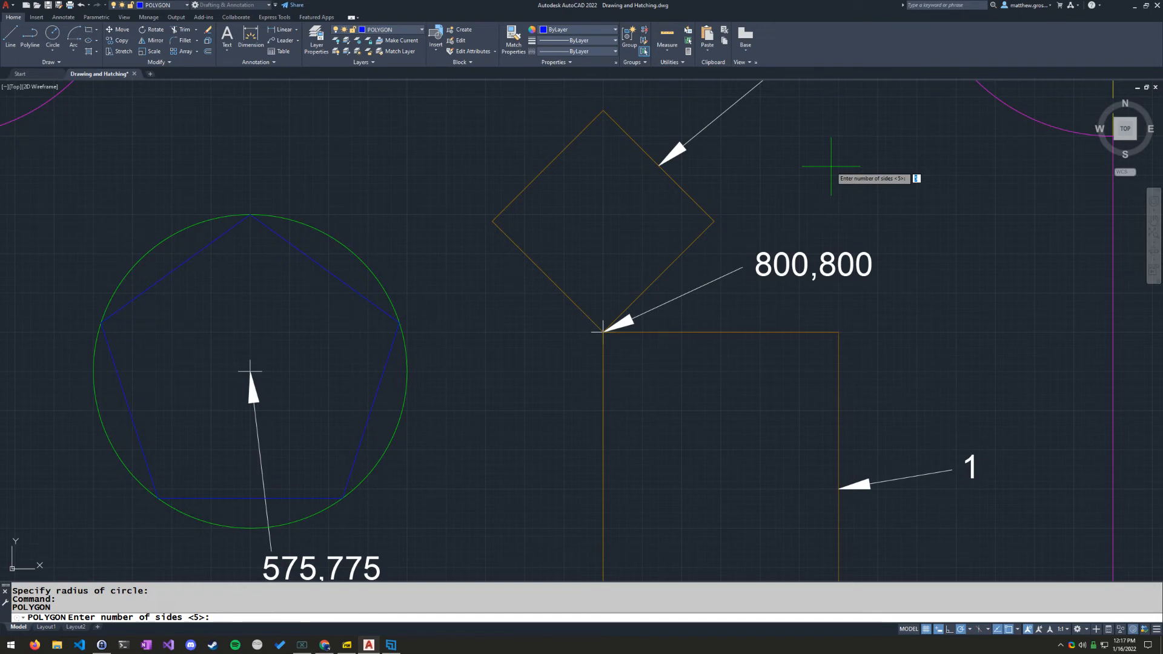
{"action": "key", "text": "Return"}
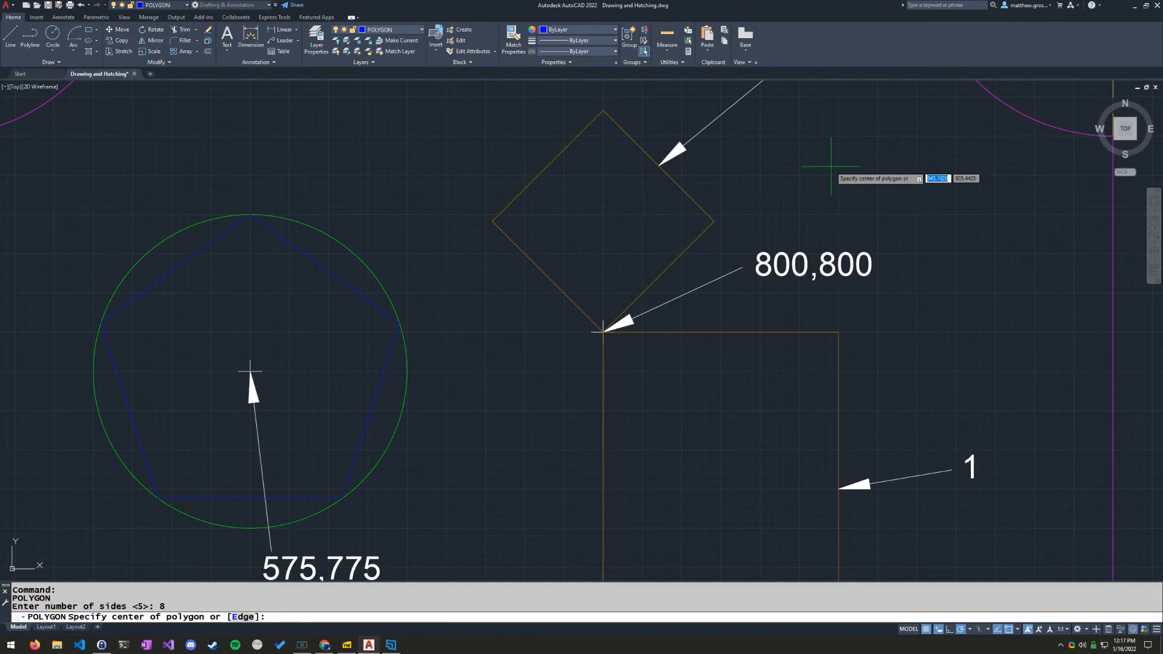
{"action": "scroll", "coordinate": [794, 175], "scroll_direction": "down", "scroll_amount": 2}
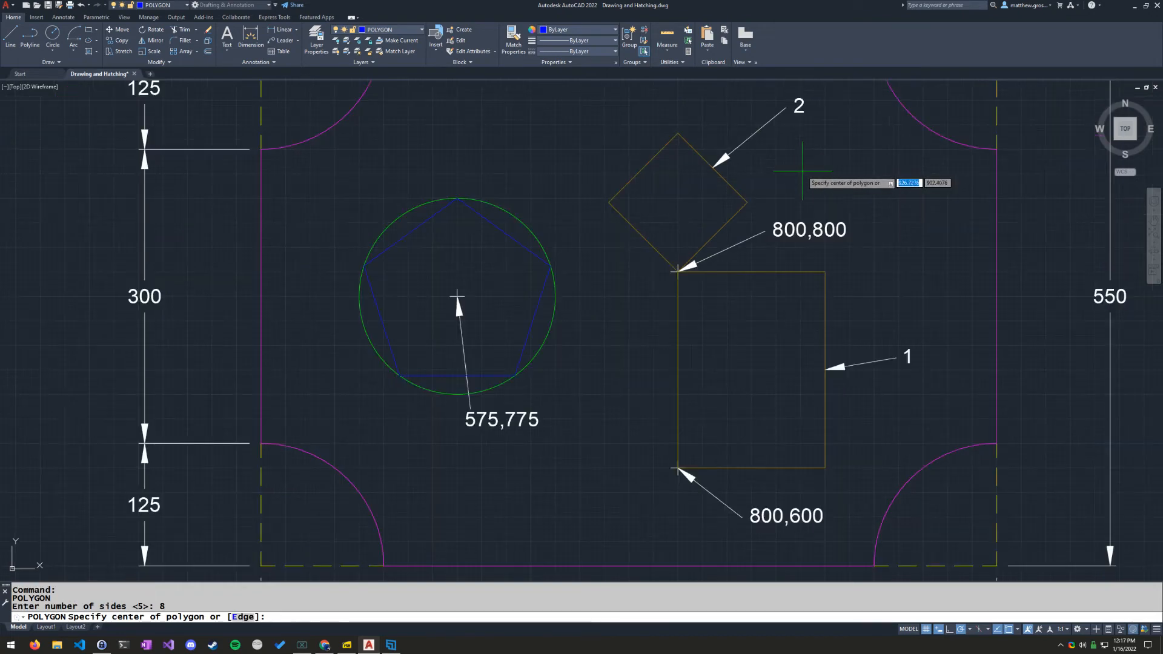
{"action": "middle_click_drag", "start_coordinate": [803, 177], "coordinate": [795, 240]}
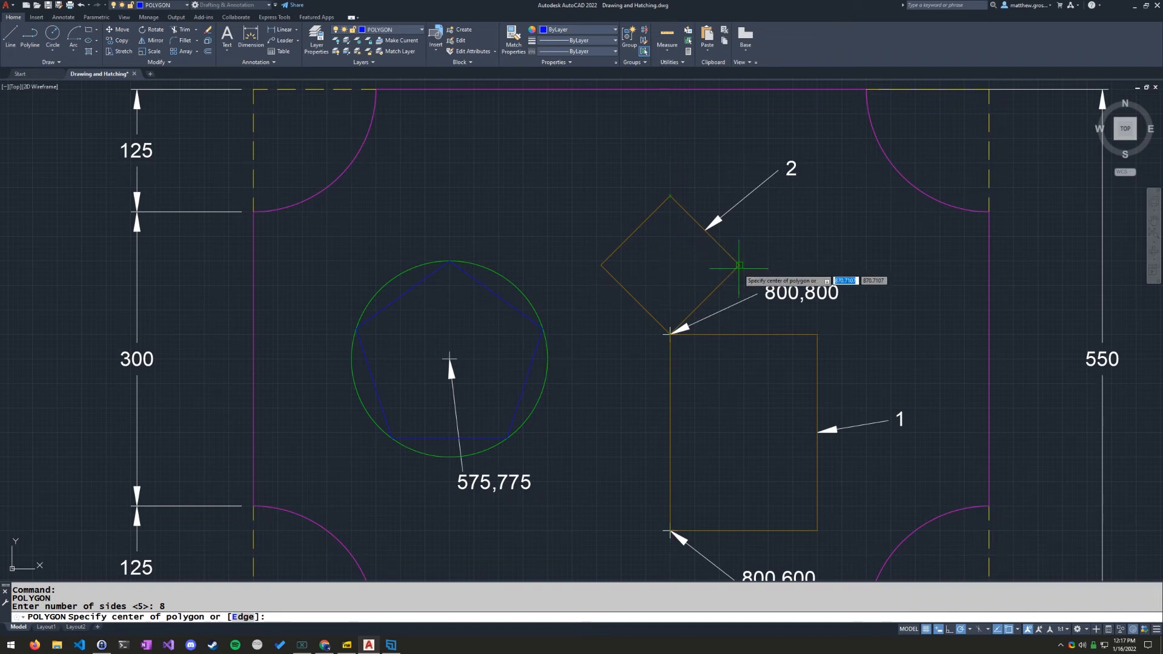
{"action": "left_click", "coordinate": [670, 264]}
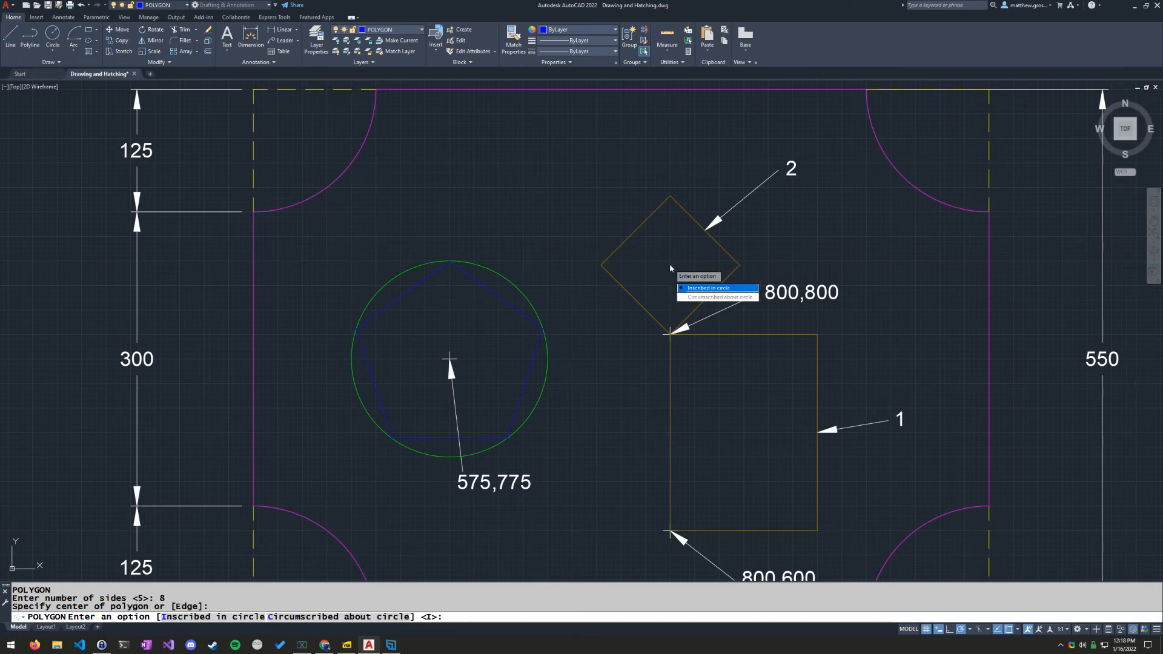
{"action": "left_click", "coordinate": [732, 297]}
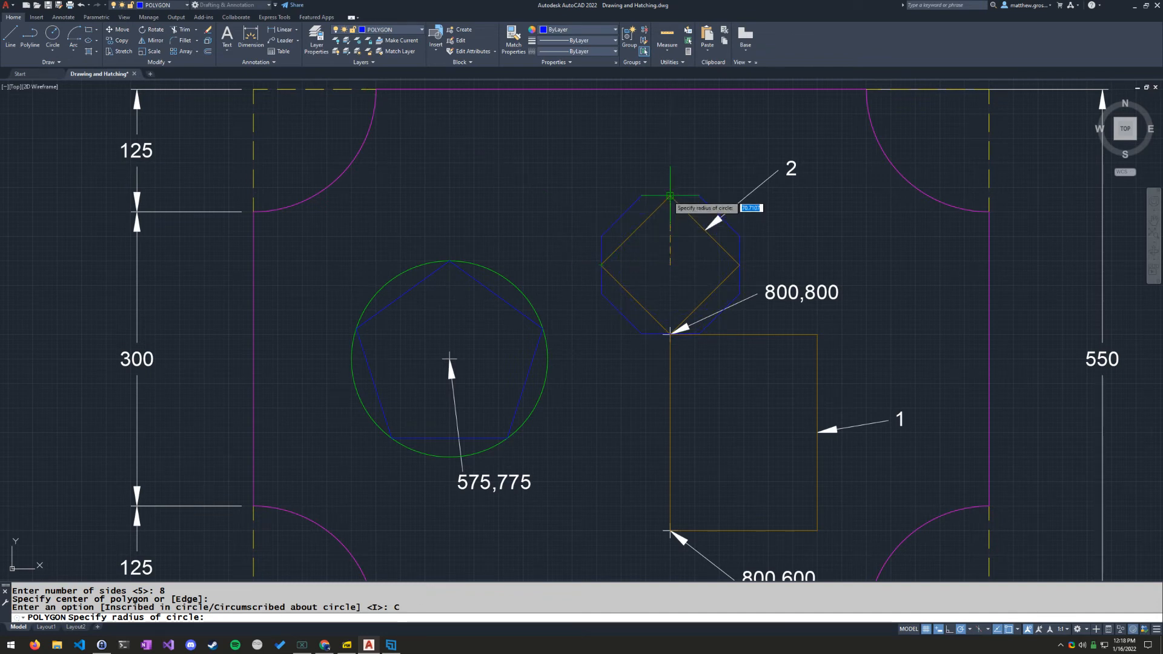
{"action": "scroll", "coordinate": [670, 195], "scroll_direction": "up", "scroll_amount": 8}
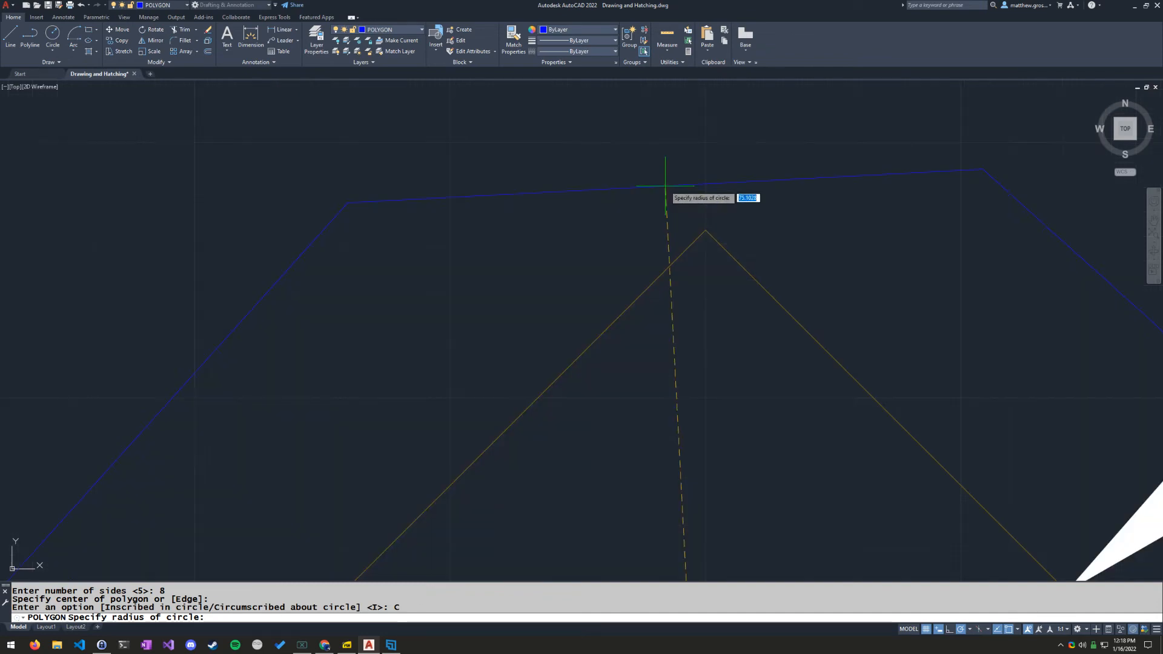
{"action": "left_click", "coordinate": [706, 231]}
{"action": "scroll", "coordinate": [662, 332], "scroll_direction": "down", "scroll_amount": 8}
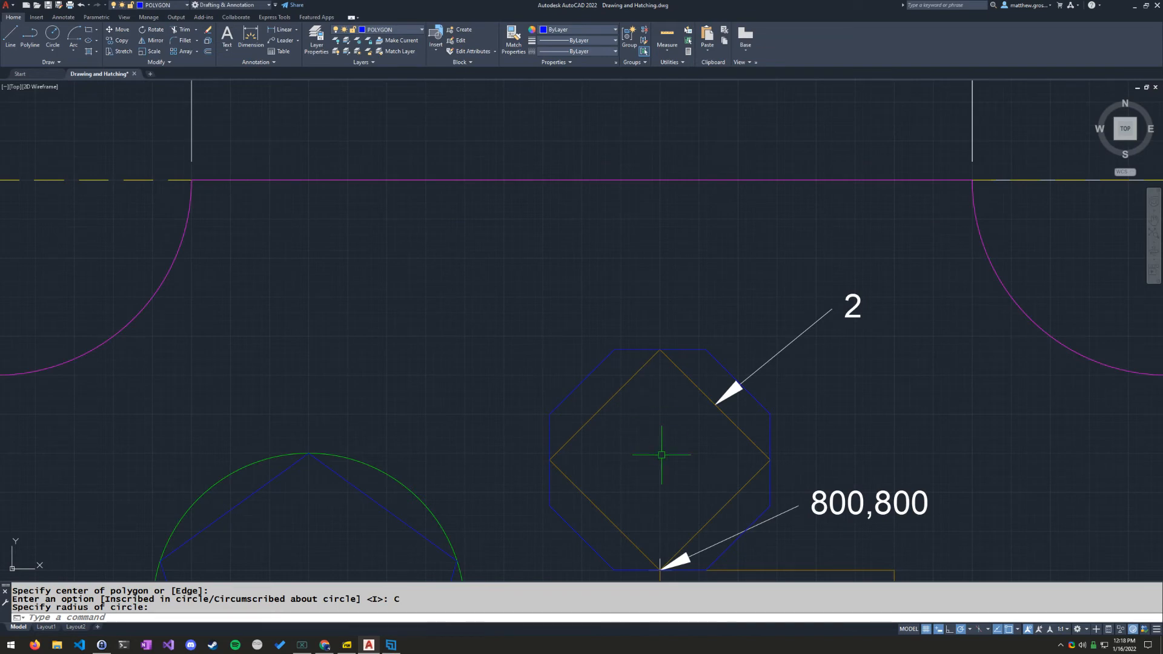
Examine each corner of rotated rectangle 2 where it meets the octagon, and review the whole drawing
{"action": "scroll", "coordinate": [562, 412], "scroll_direction": "up", "scroll_amount": 6}
{"action": "scroll", "coordinate": [562, 412], "scroll_direction": "up", "scroll_amount": 5}
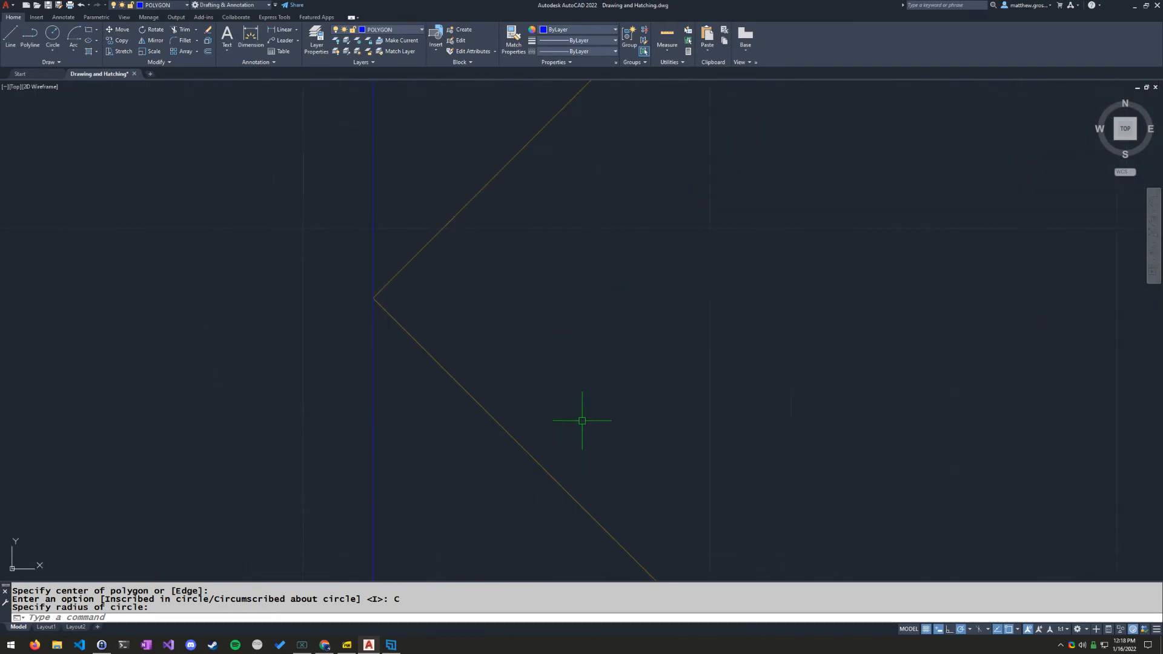
{"action": "scroll", "coordinate": [606, 395], "scroll_direction": "down", "scroll_amount": 5}
{"action": "middle_click_drag", "start_coordinate": [892, 229], "coordinate": [639, 557]}
{"action": "scroll", "coordinate": [724, 309], "scroll_direction": "up", "scroll_amount": 4}
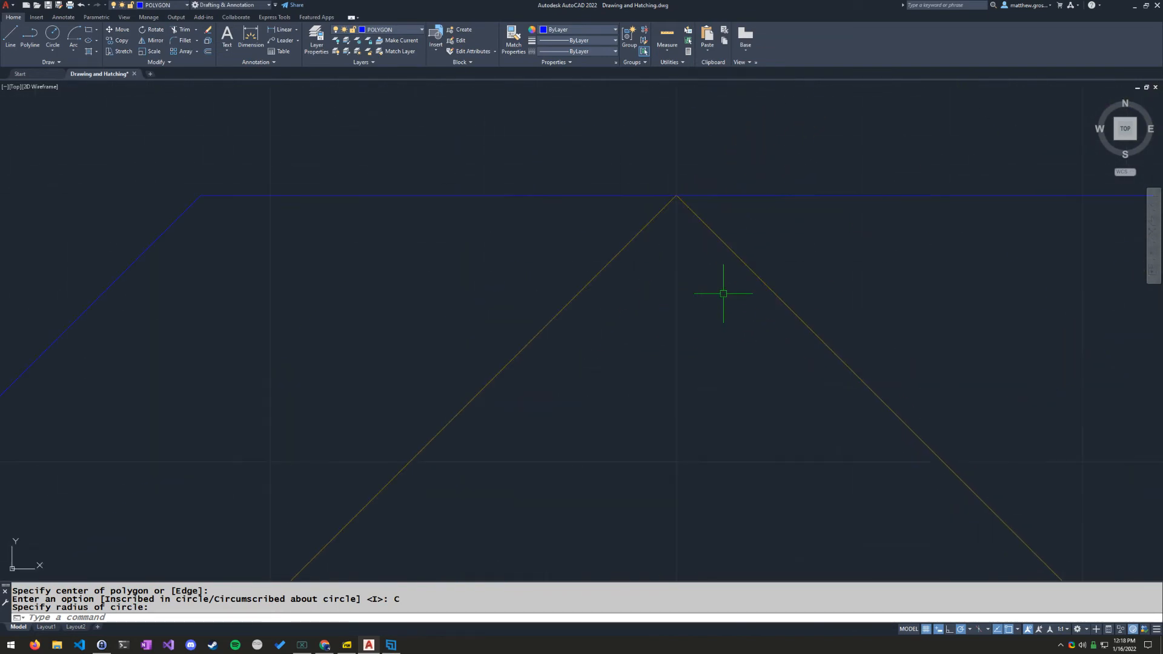
{"action": "scroll", "coordinate": [722, 427], "scroll_direction": "down", "scroll_amount": 8}
{"action": "middle_click_drag", "start_coordinate": [775, 562], "coordinate": [527, 337]}
{"action": "scroll", "coordinate": [526, 337], "scroll_direction": "up", "scroll_amount": 5}
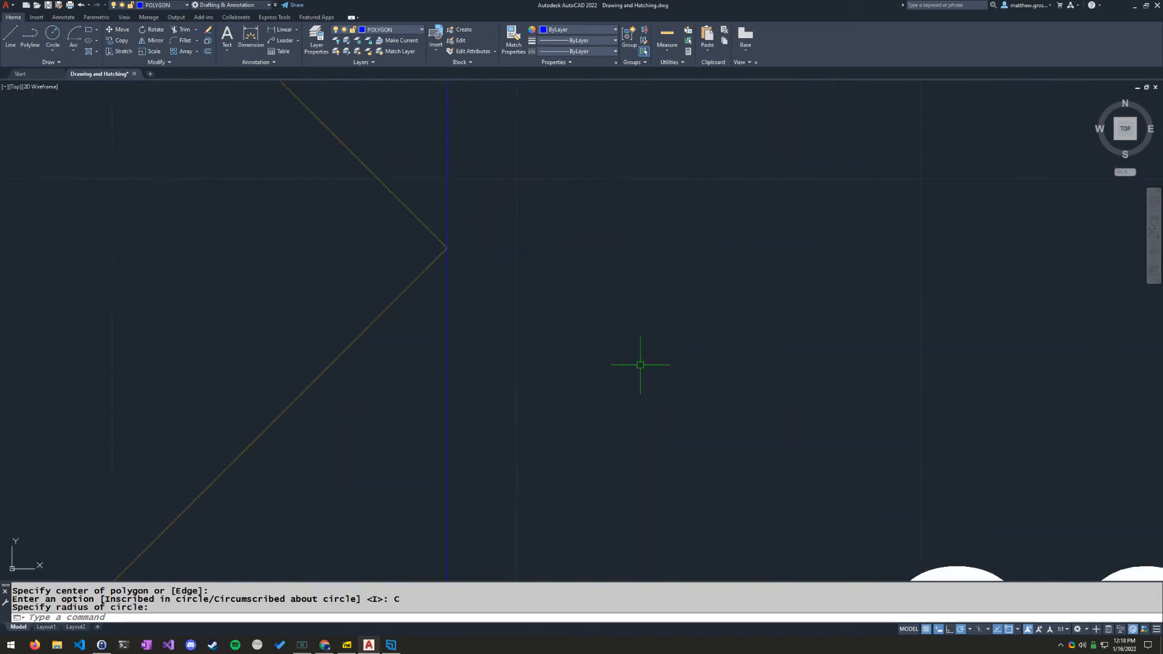
{"action": "scroll", "coordinate": [641, 364], "scroll_direction": "down", "scroll_amount": 6}
{"action": "scroll", "coordinate": [467, 327], "scroll_direction": "up", "scroll_amount": 6}
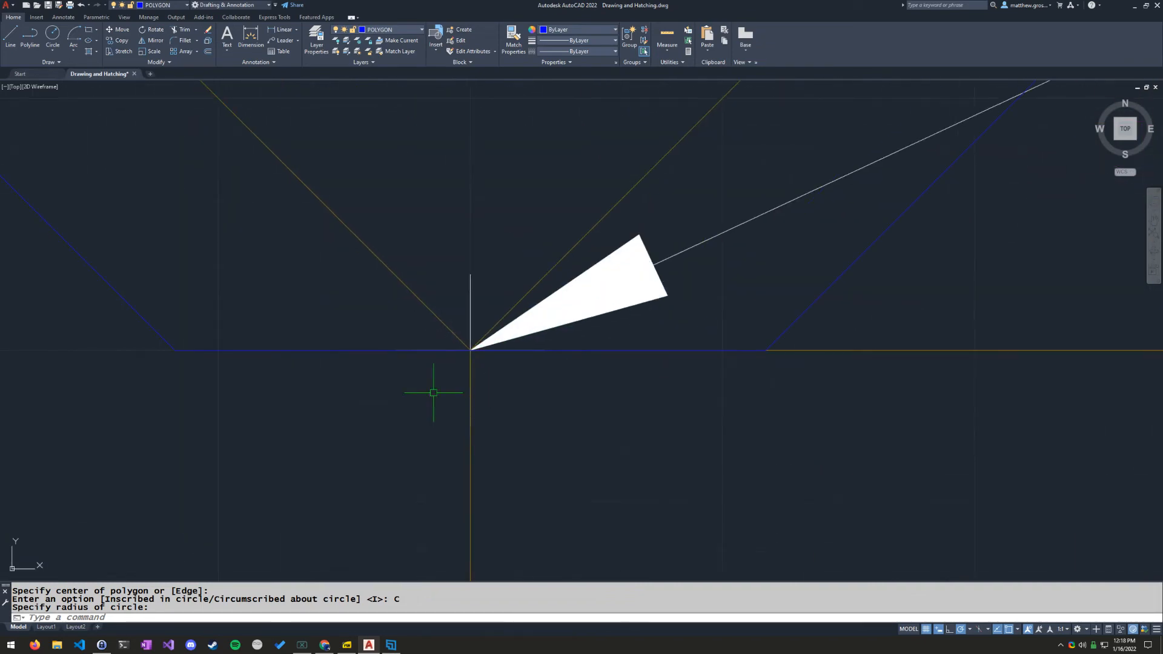
{"action": "scroll", "coordinate": [423, 306], "scroll_direction": "down", "scroll_amount": 8}
{"action": "middle_click_drag", "start_coordinate": [424, 306], "coordinate": [575, 338]}
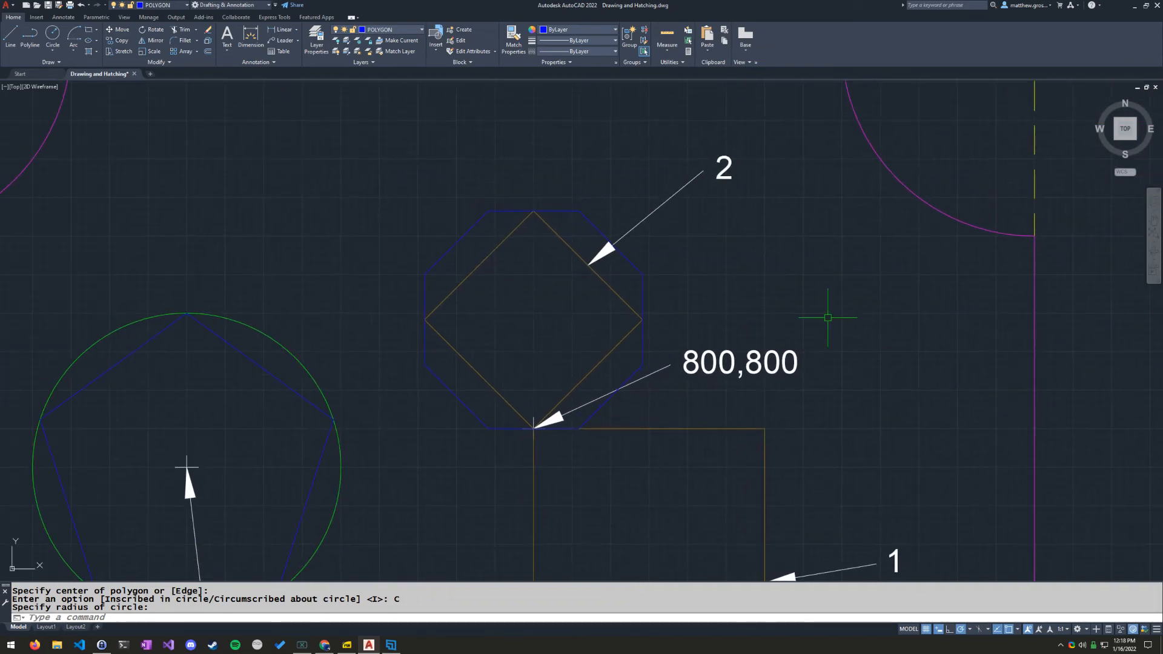
{"action": "scroll", "coordinate": [675, 276], "scroll_direction": "down", "scroll_amount": 3}
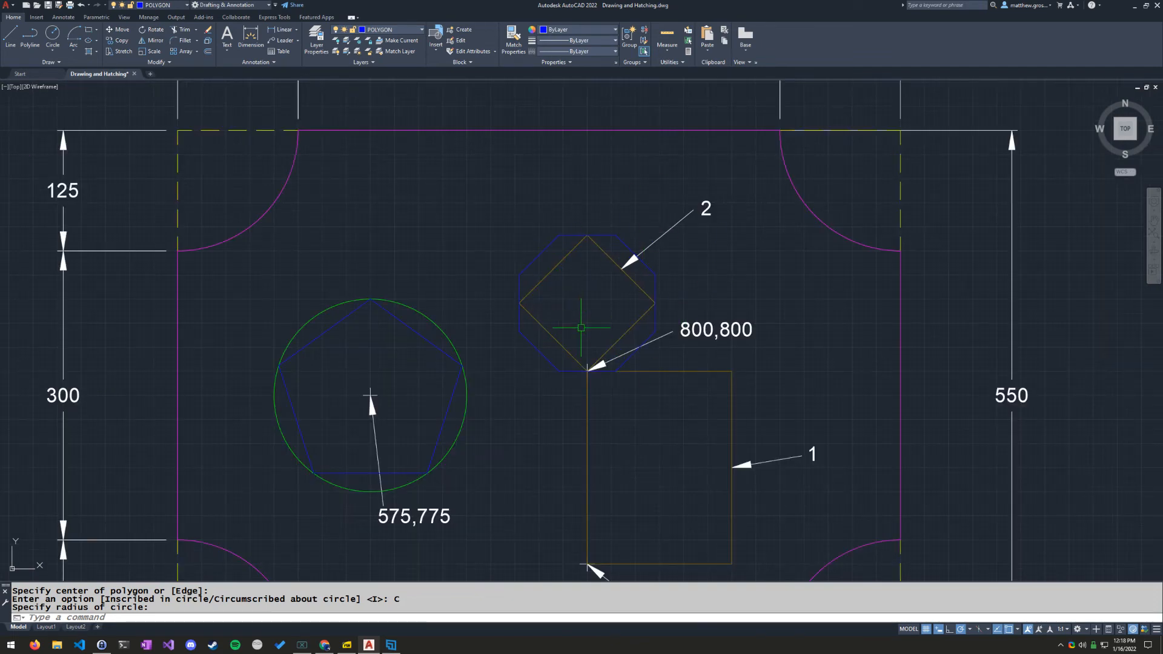
{"action": "scroll", "coordinate": [577, 350], "scroll_direction": "down", "scroll_amount": 2}
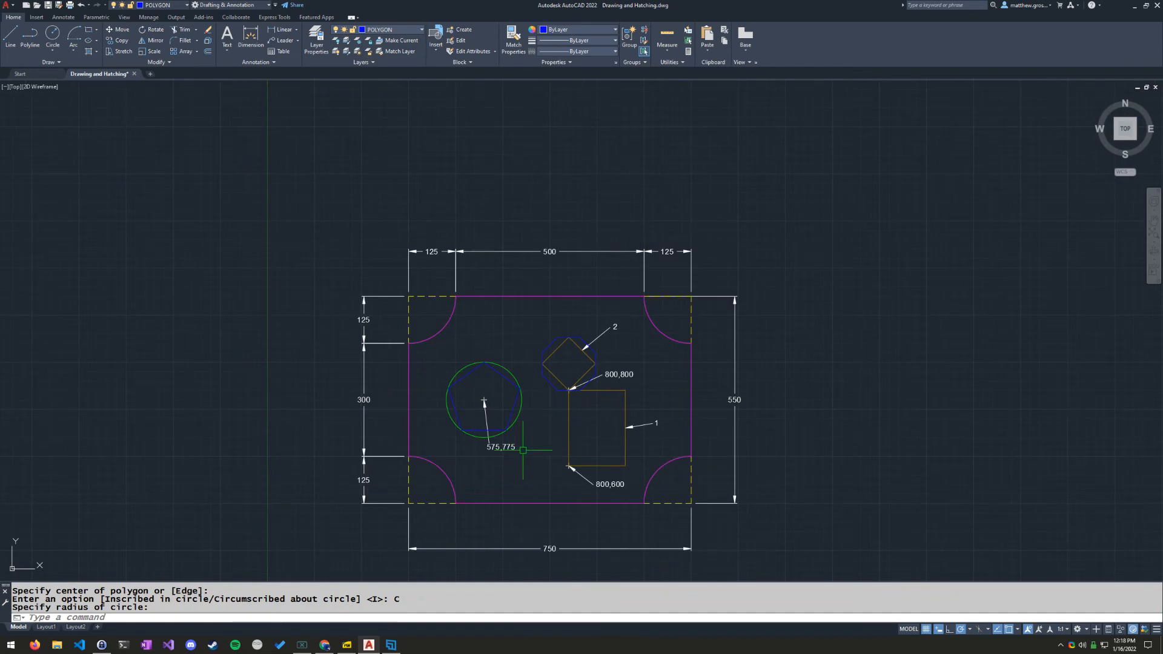
Switch to the exercise PDF, read the hatching instructions in step 4 for the area inside the polyline, and return to AutoCAD
{"action": "left_click", "coordinate": [348, 646]}
{"action": "scroll", "coordinate": [591, 324], "scroll_direction": "down", "scroll_amount": 5}
{"action": "scroll", "coordinate": [590, 322], "scroll_direction": "down", "scroll_amount": 5}
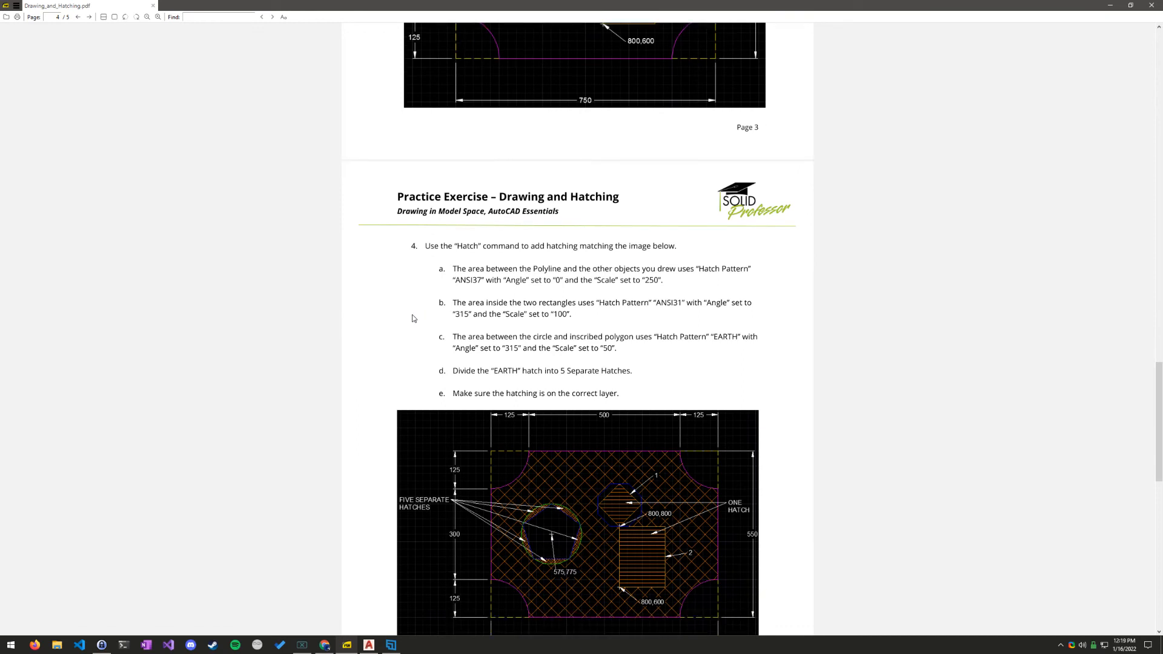
{"action": "scroll", "coordinate": [386, 286], "scroll_direction": "down", "scroll_amount": 3}
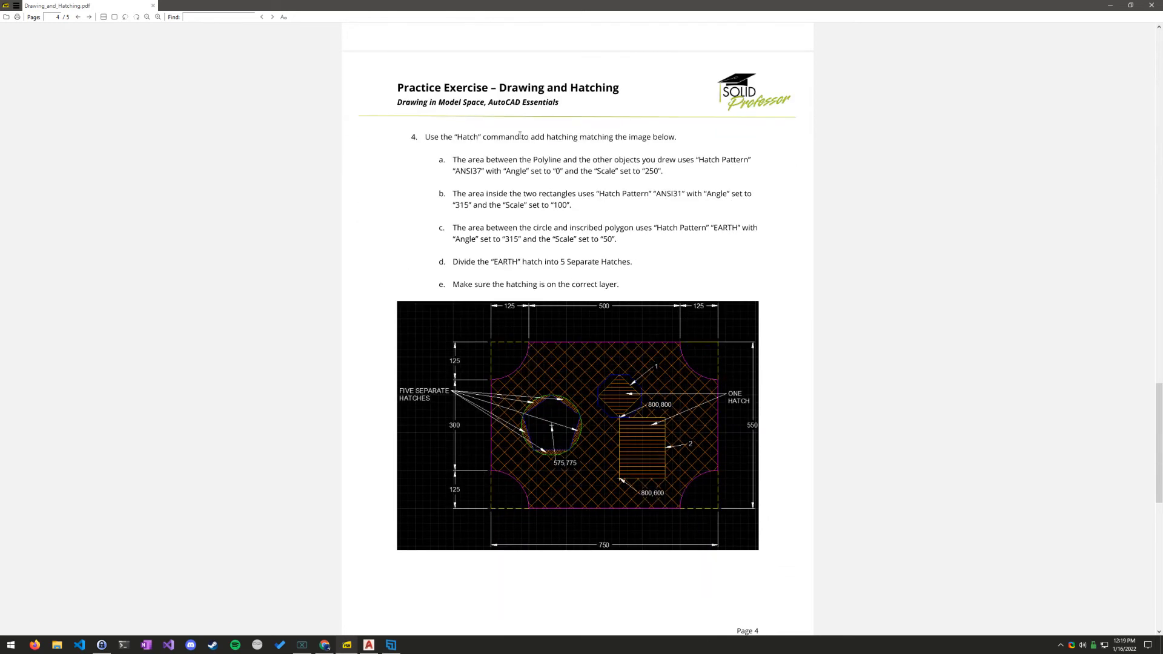
{"action": "left_click_drag", "start_coordinate": [456, 160], "coordinate": [522, 160]}
{"action": "left_click", "coordinate": [575, 163]}
{"action": "left_click_drag", "start_coordinate": [460, 172], "coordinate": [485, 172]}
{"action": "left_click", "coordinate": [516, 171]}
{"action": "left_click_drag", "start_coordinate": [555, 172], "coordinate": [561, 172]}
{"action": "left_click", "coordinate": [610, 171]}
{"action": "left_click_drag", "start_coordinate": [644, 171], "coordinate": [658, 172]}
{"action": "left_click", "coordinate": [369, 646]}
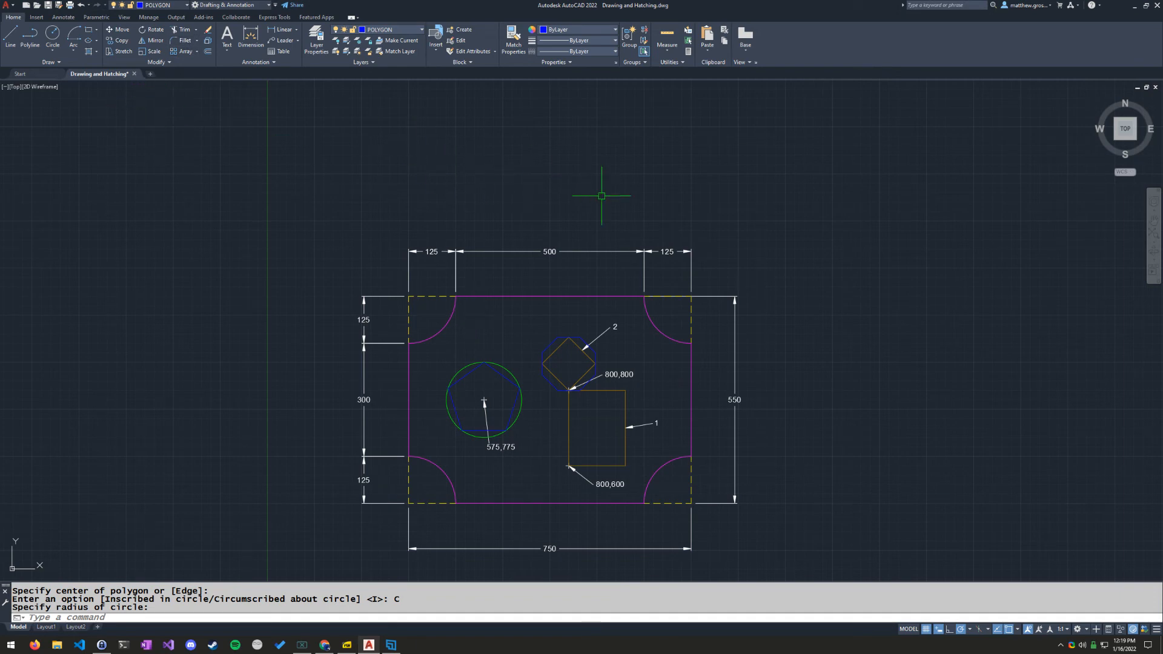
Turn on the HATCH layer and make it current, keeping the POLYGON layer on
{"action": "left_click", "coordinate": [415, 30]}
{"action": "left_click", "coordinate": [588, 38]}
{"action": "left_click", "coordinate": [386, 104]}
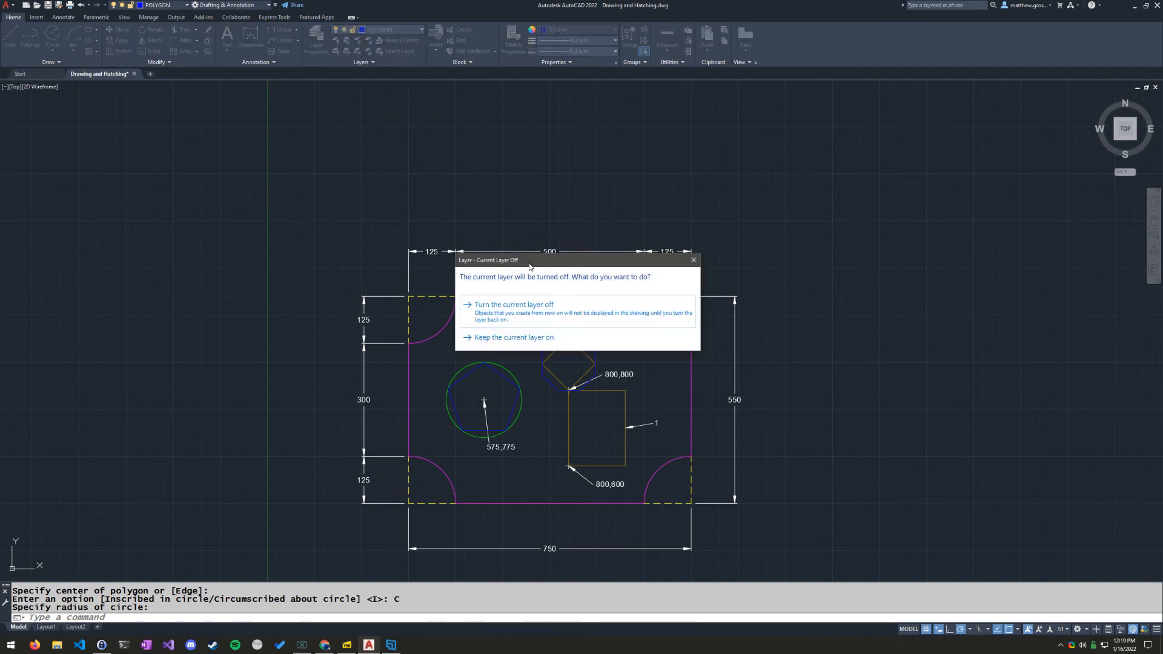
{"action": "left_click", "coordinate": [506, 338]}
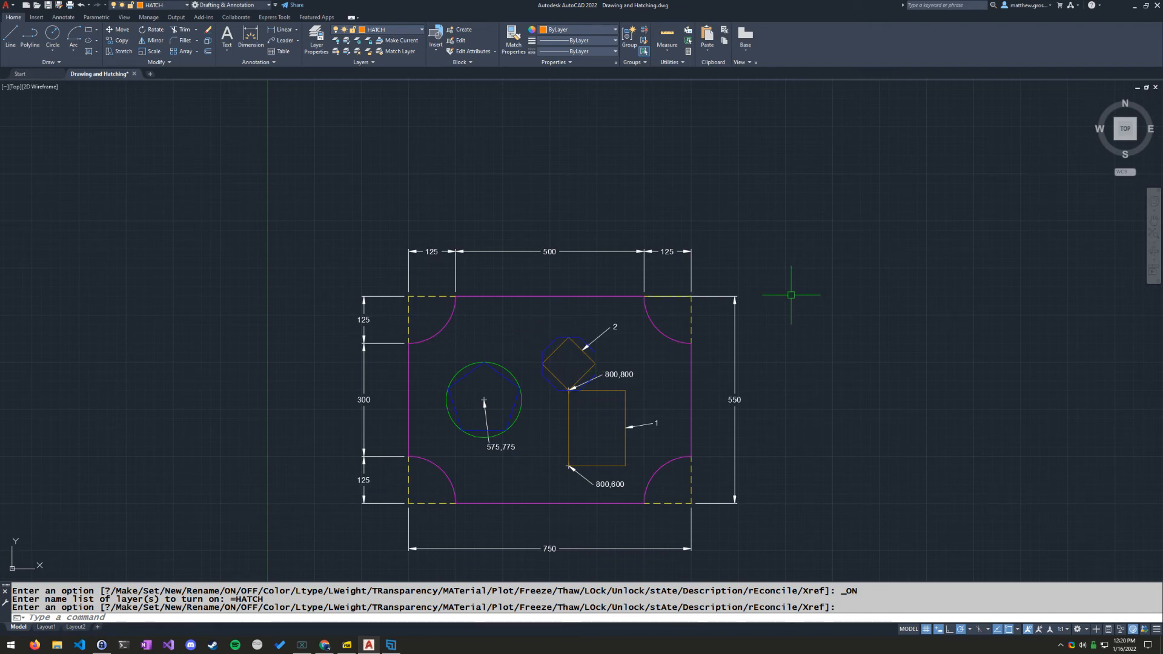
Start a hatch in the area between the polyline and the circle, octagon and rectangle inside it
{"action": "type", "text": "h"}
{"action": "key", "text": "Return"}
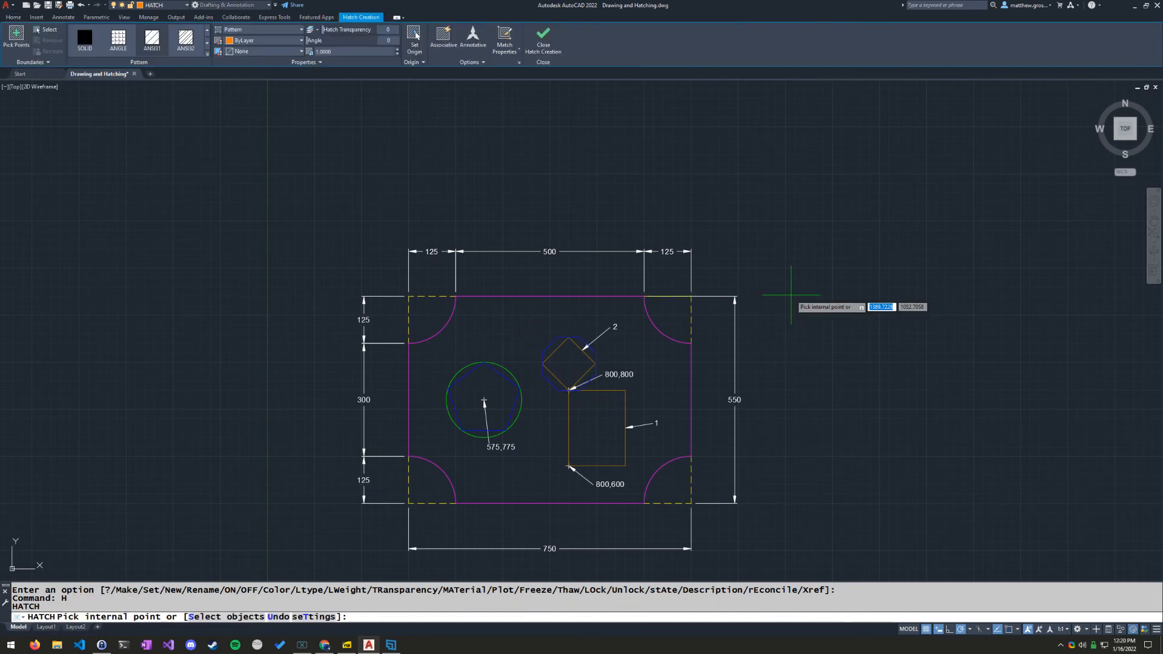
{"action": "left_click", "coordinate": [663, 371]}
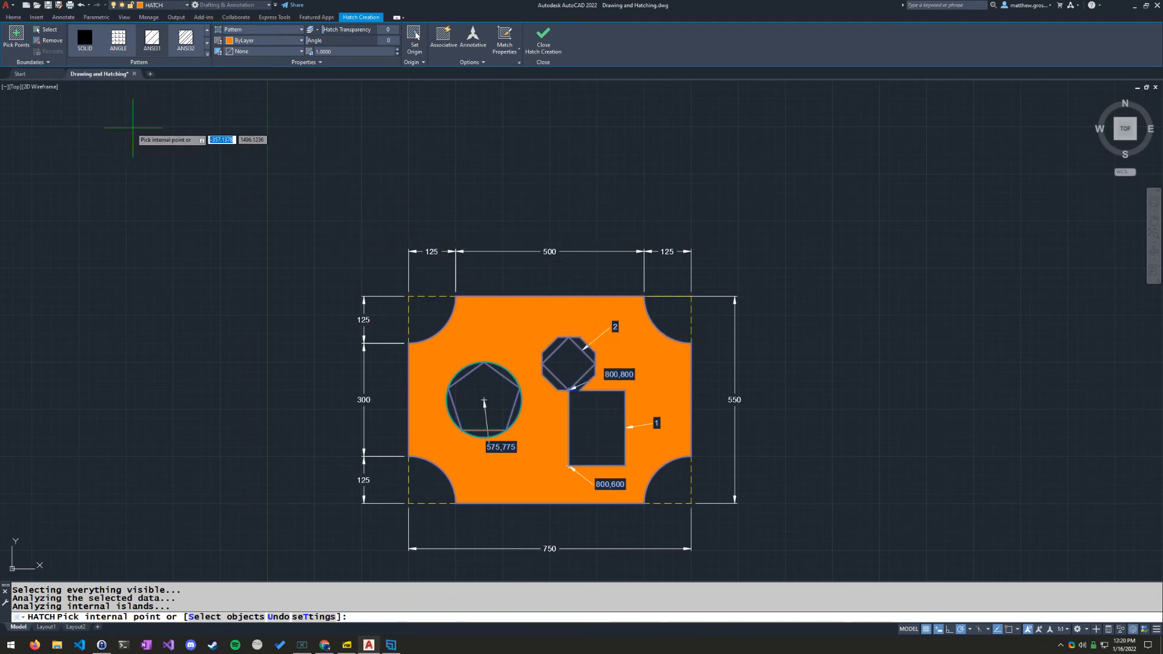
{"action": "left_click", "coordinate": [182, 46]}
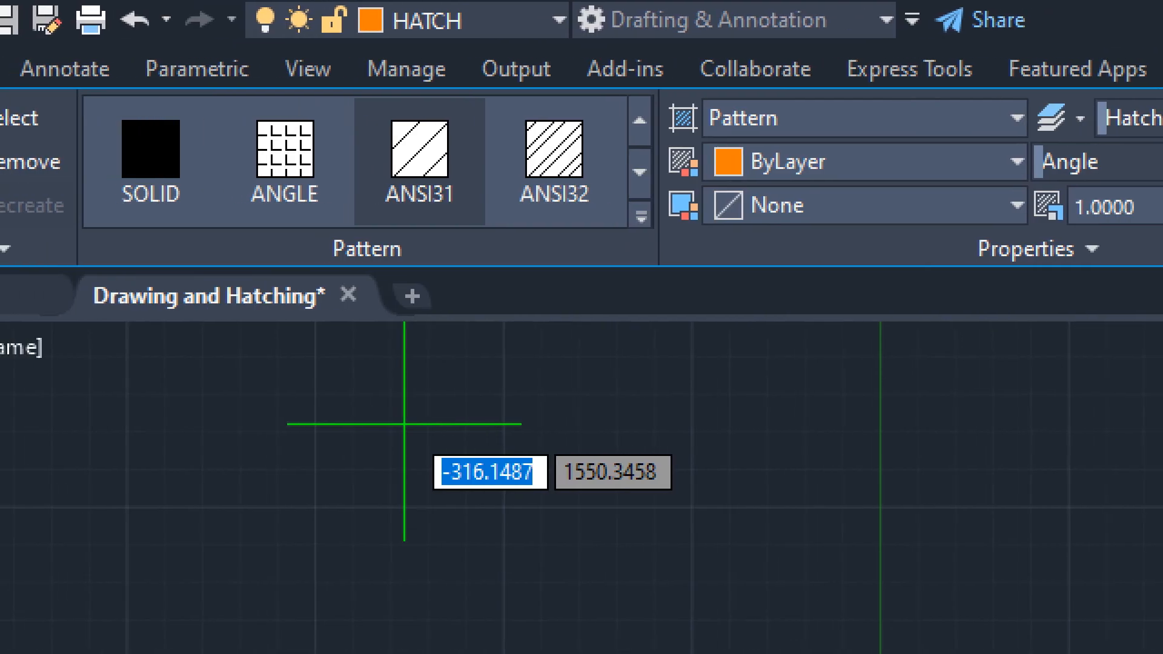
{"action": "left_click_drag", "start_coordinate": [177, 228], "coordinate": [174, 359]}
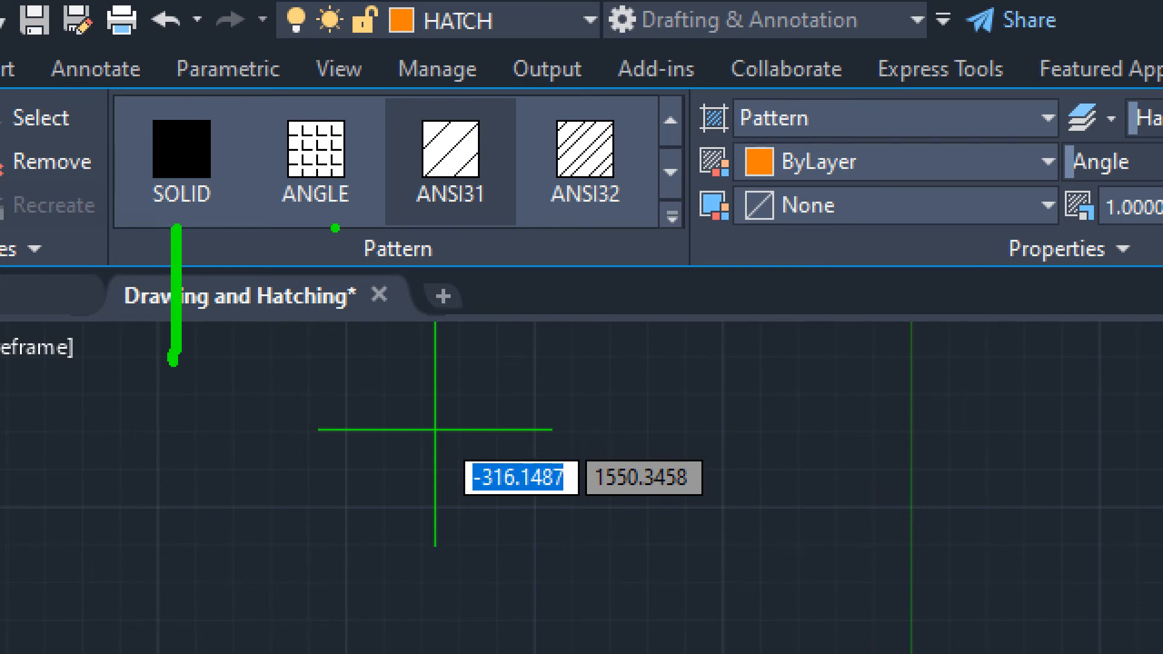
{"action": "left_click_drag", "start_coordinate": [334, 228], "coordinate": [318, 362]}
{"action": "left_click_drag", "start_coordinate": [464, 229], "coordinate": [480, 335]}
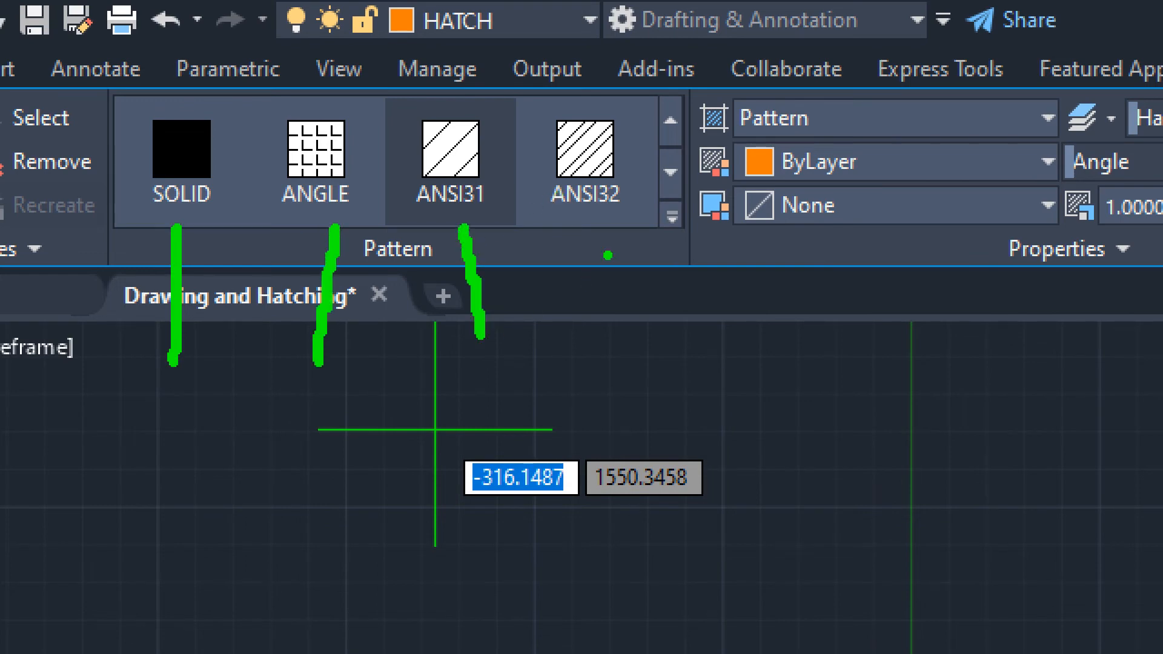
{"action": "left_click_drag", "start_coordinate": [599, 219], "coordinate": [594, 322]}
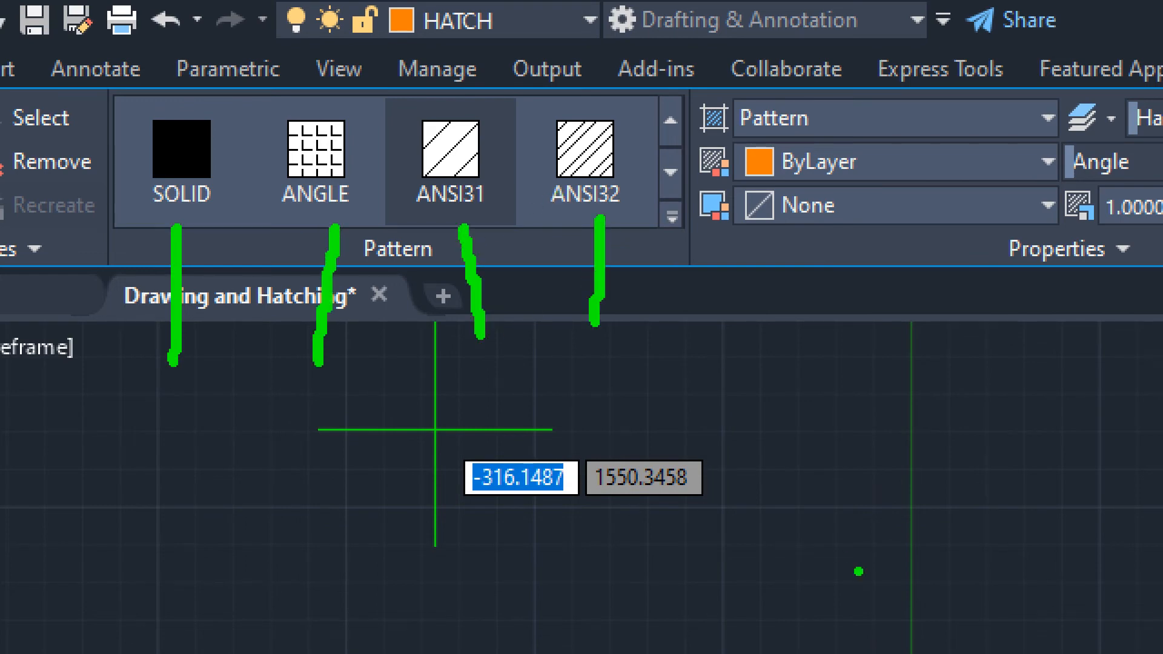
{"action": "mouse_move", "coordinate": [684, 94]}
{"action": "left_mouse_down"}
{"action": "mouse_move", "coordinate": [623, 154]}
{"action": "mouse_move", "coordinate": [684, 199]}
{"action": "mouse_move", "coordinate": [692, 108]}
{"action": "left_mouse_up"}
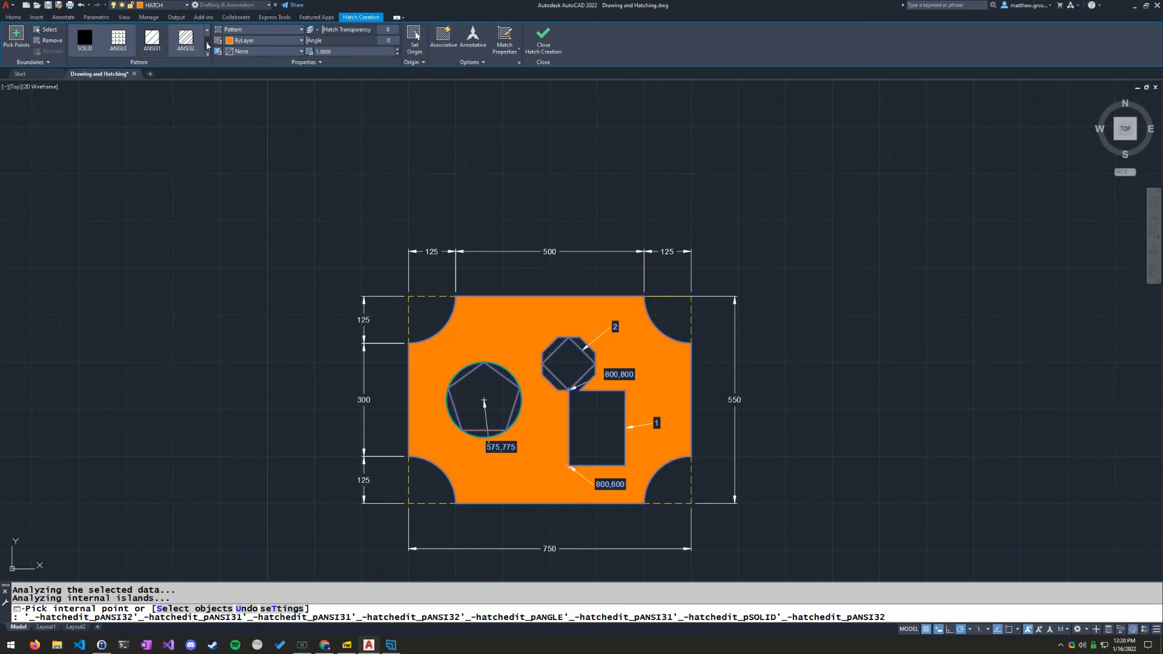
Browse the available hatch patterns, including ANGLE, the ANSI series and the AR patterns
{"action": "left_click", "coordinate": [207, 41]}
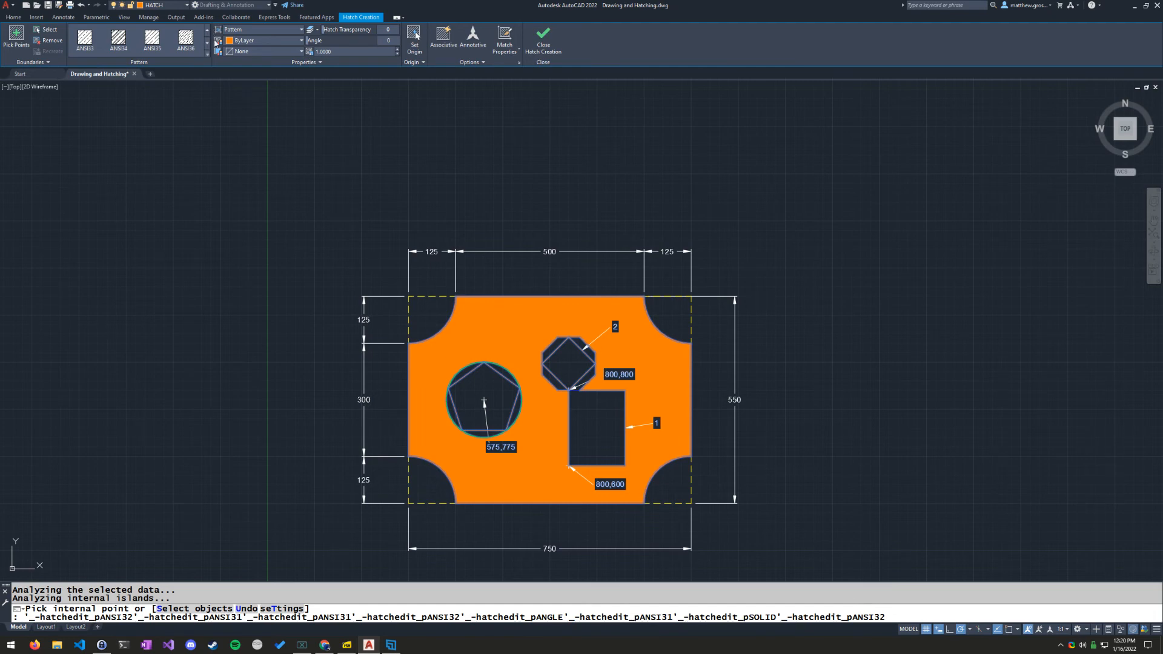
{"action": "left_click", "coordinate": [207, 29]}
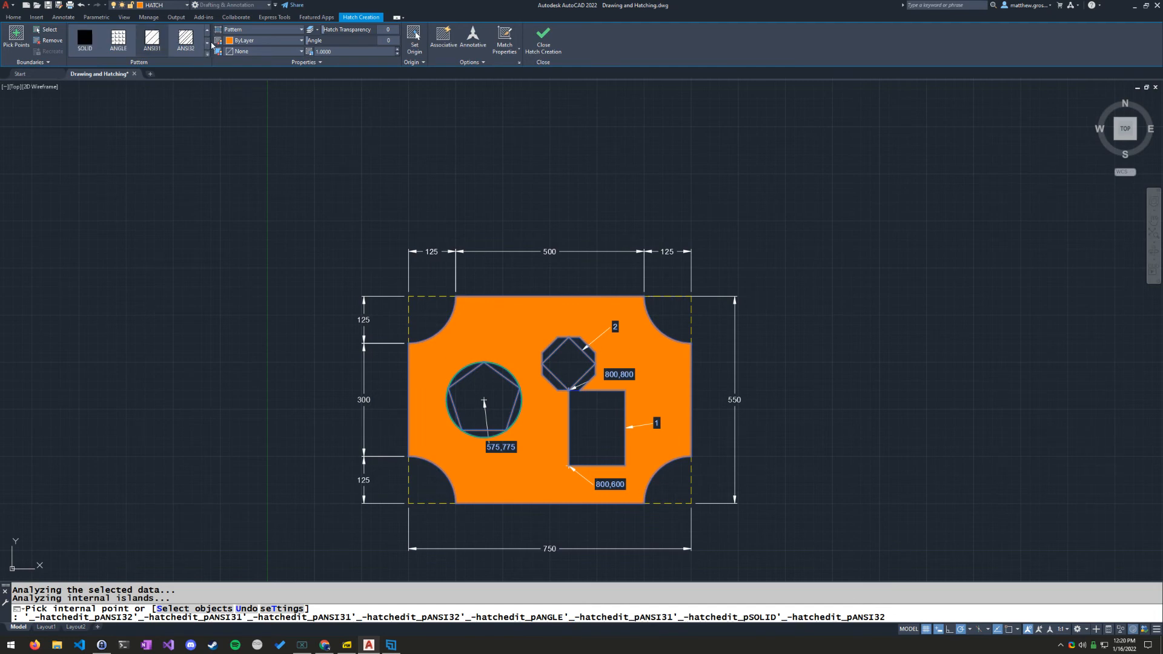
{"action": "left_click", "coordinate": [207, 41]}
{"action": "left_click", "coordinate": [207, 42]}
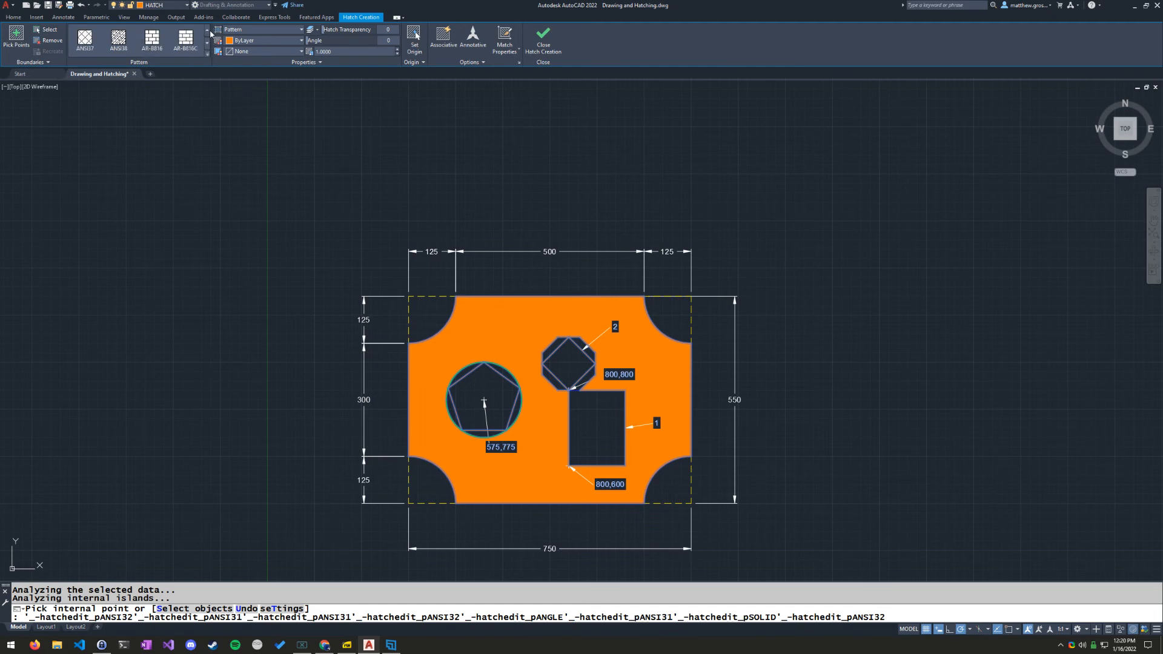
{"action": "left_click", "coordinate": [208, 29]}
{"action": "left_click", "coordinate": [207, 30]}
{"action": "left_click", "coordinate": [118, 39]}
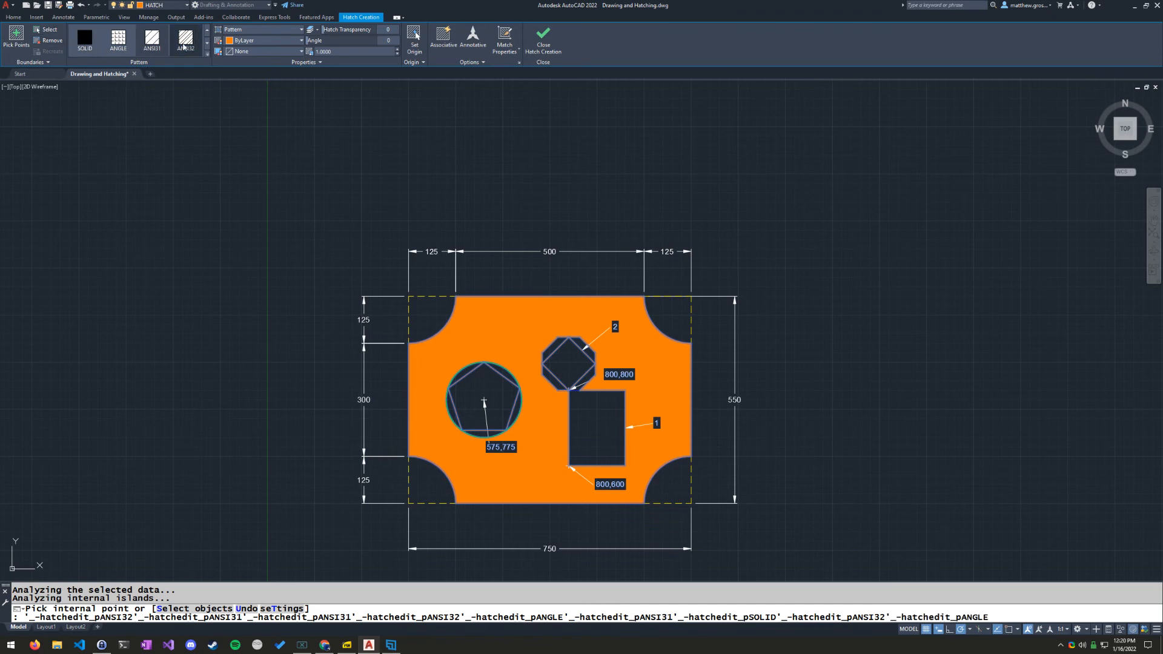
{"action": "left_click", "coordinate": [184, 44]}
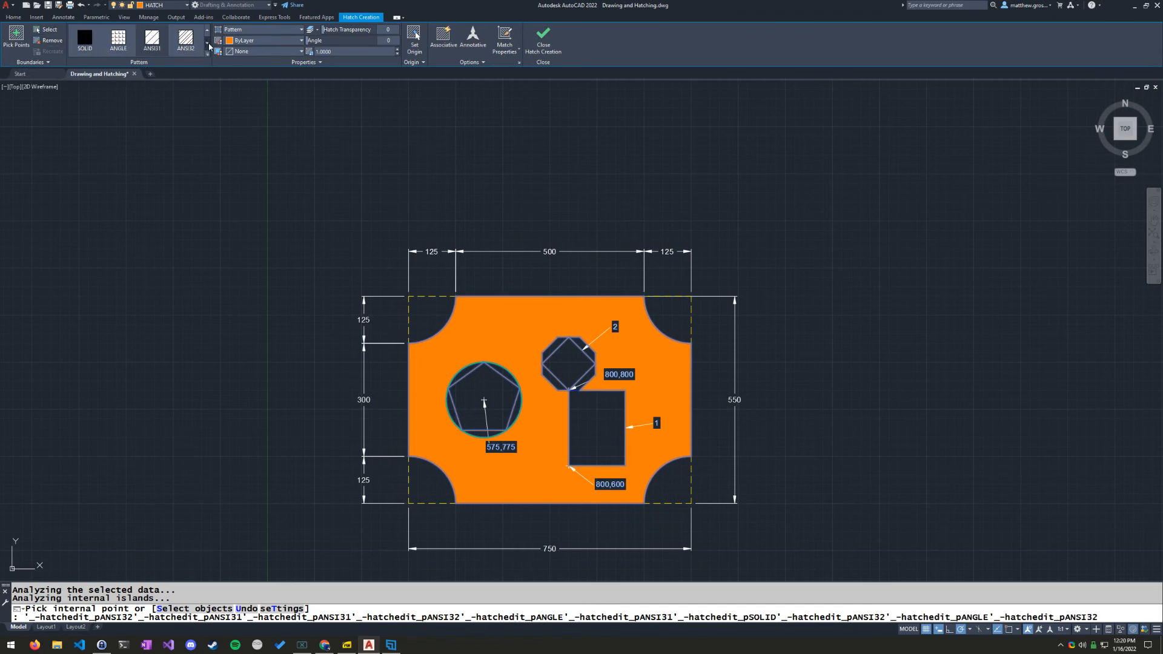
Give the new hatch the ANSI37 pattern and set its scale to 250
{"action": "left_click", "coordinate": [208, 42]}
{"action": "left_click", "coordinate": [208, 42]}
{"action": "left_click", "coordinate": [88, 42]}
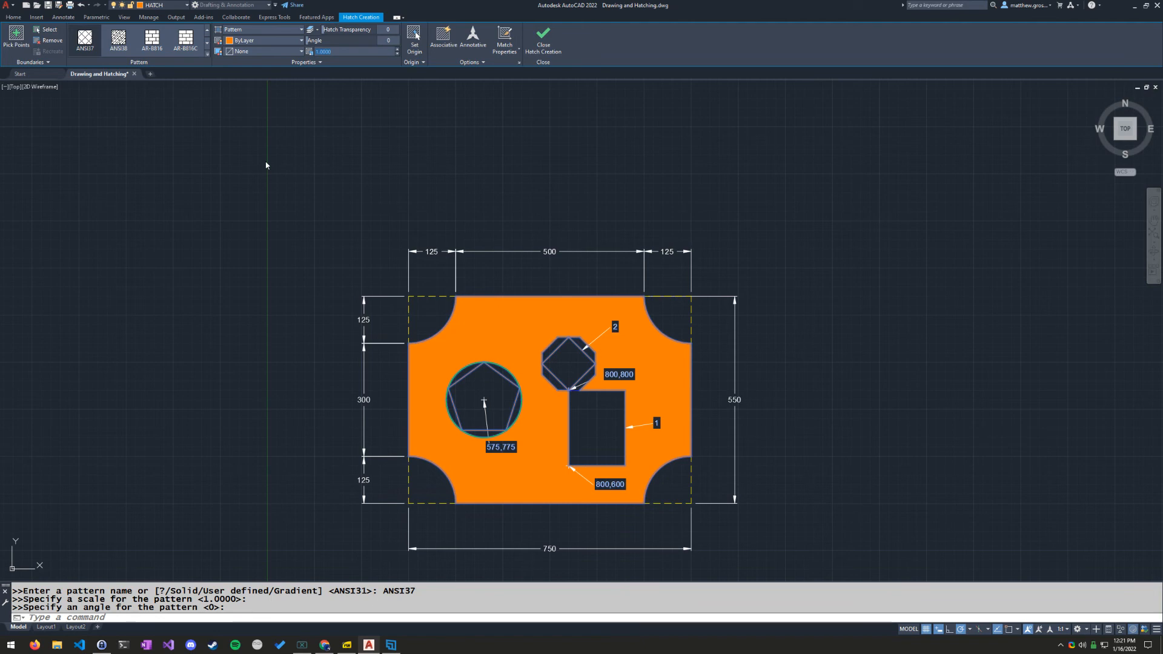
{"action": "type", "text": "250"}
{"action": "key", "text": "Return"}
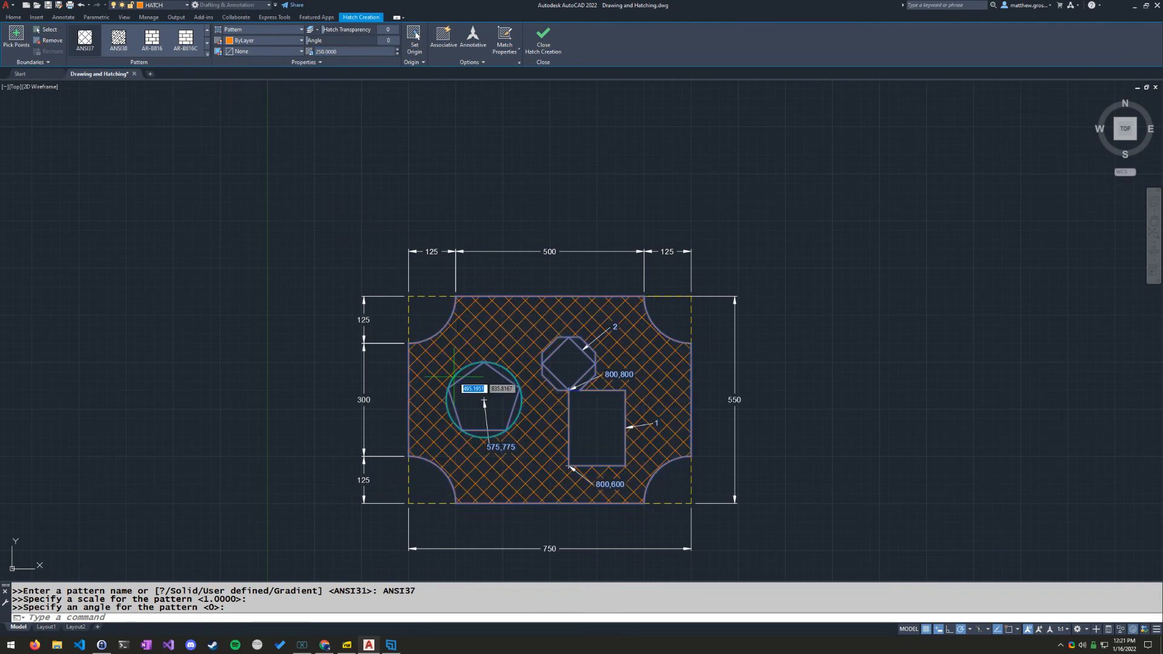
Compare the hatch with the reference image in the exercise PDF, return to AutoCAD and finish the hatch
{"action": "left_click", "coordinate": [346, 645]}
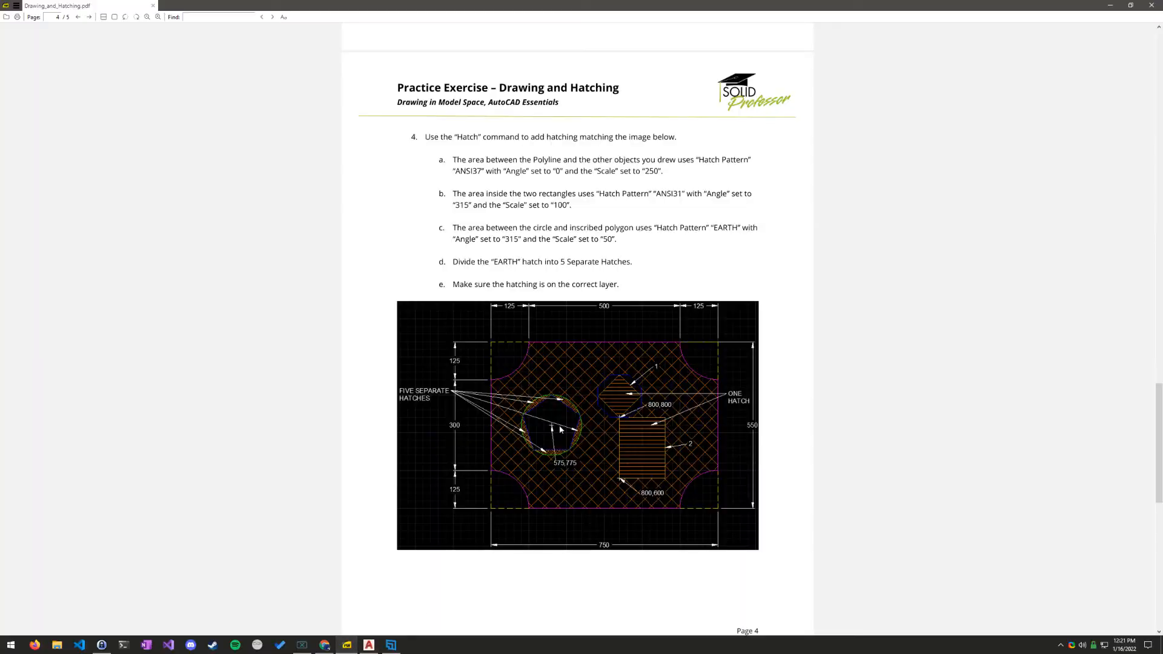
{"action": "left_click", "coordinate": [369, 645]}
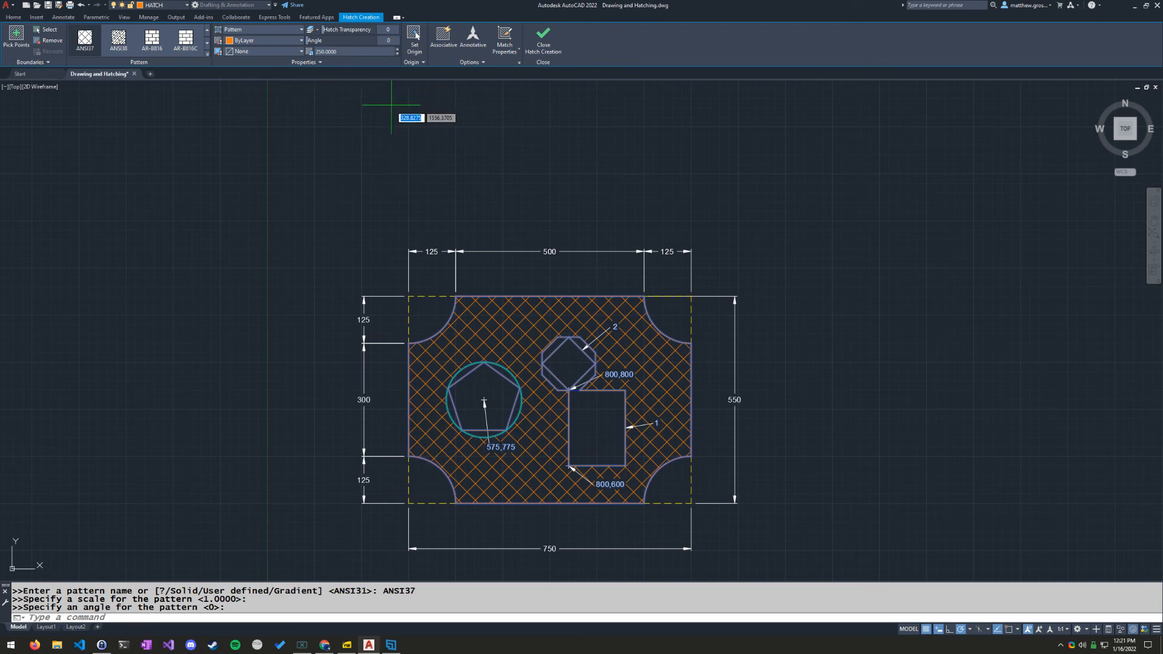
{"action": "left_click", "coordinate": [549, 39]}
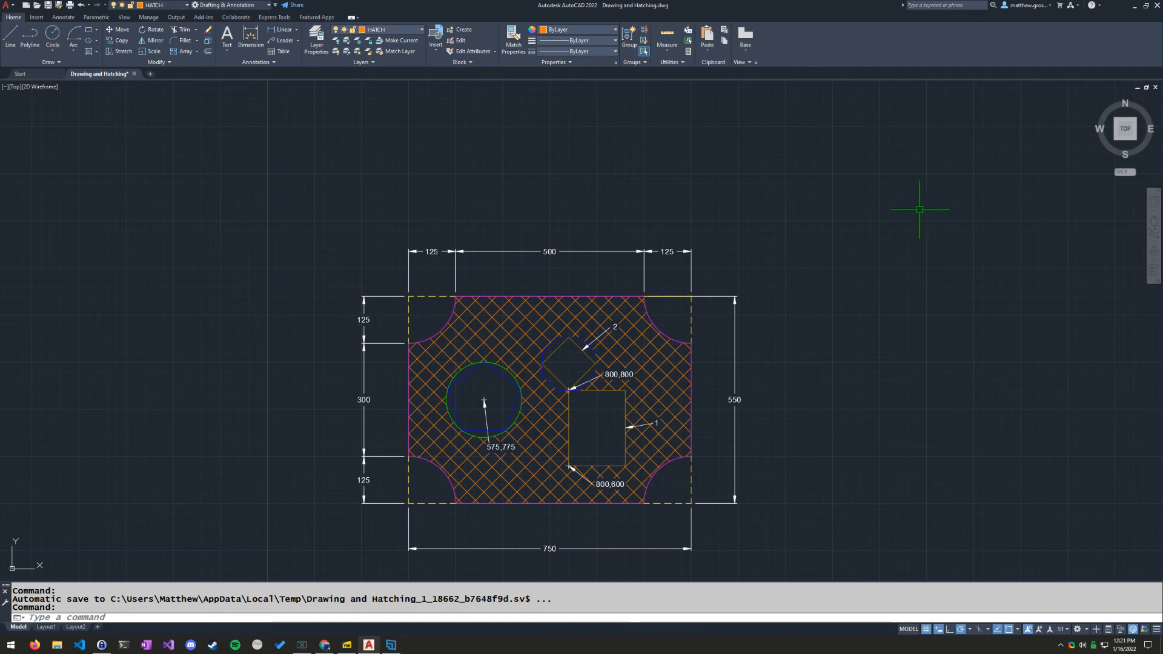
Read the rectangle hatching instructions in the exercise PDF, and start one hatch in AutoCAD covering the inside of rectangles 1 and 2
{"action": "left_click", "coordinate": [347, 646]}
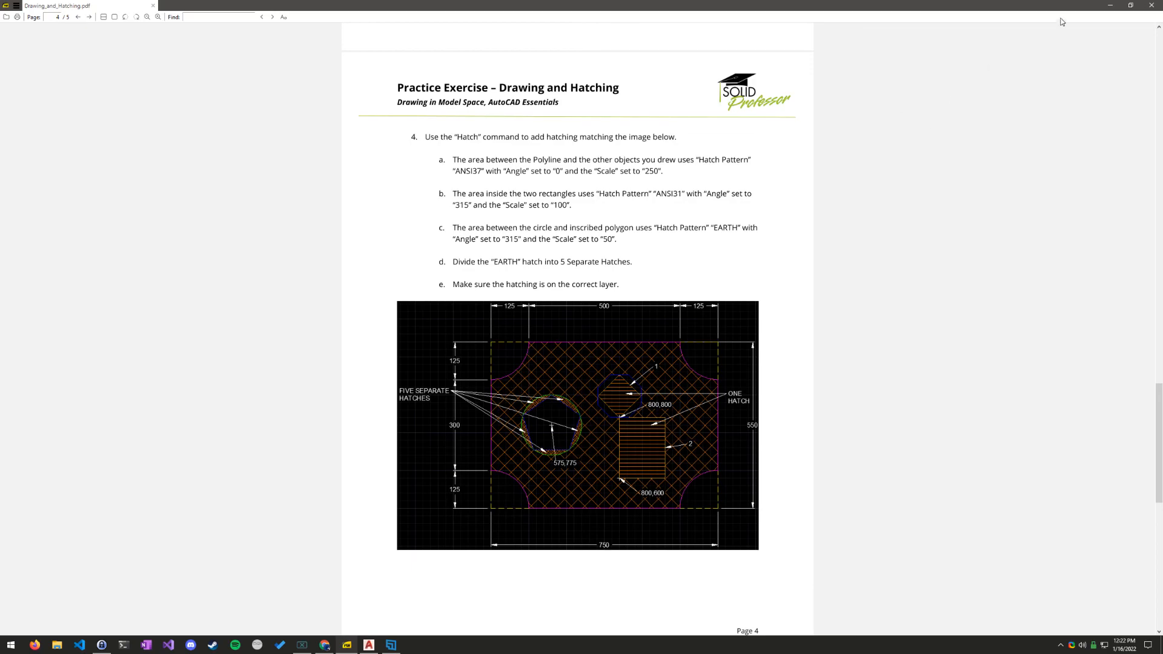
{"action": "left_click", "coordinate": [1111, 5]}
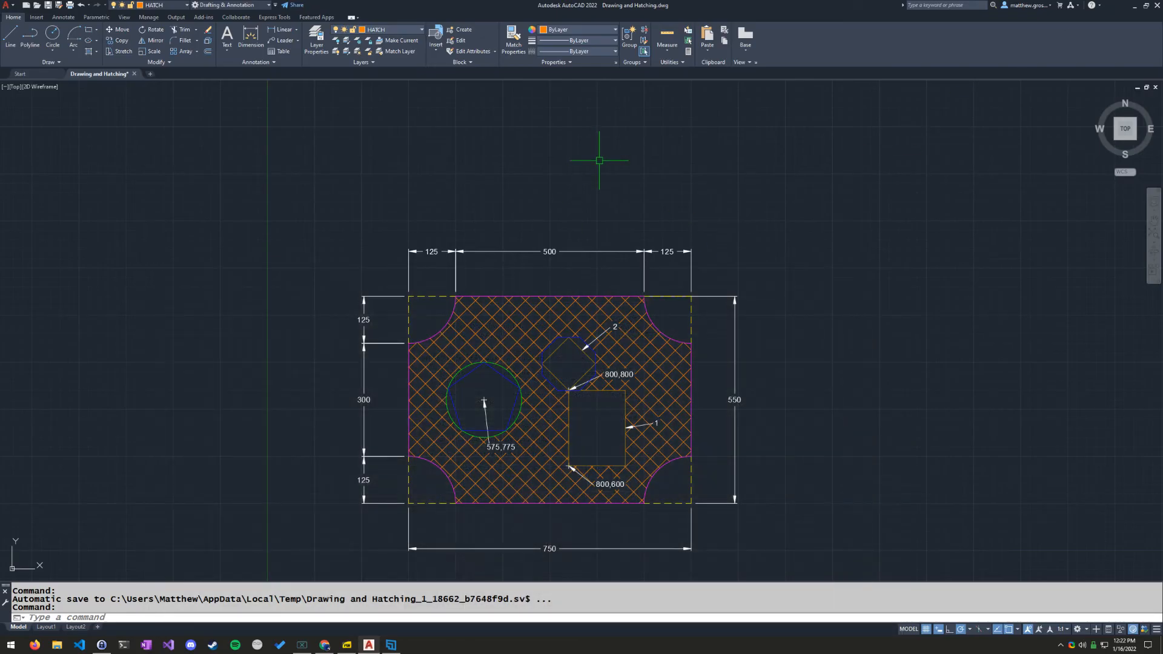
{"action": "type", "text": "h"}
{"action": "key", "text": "Return"}
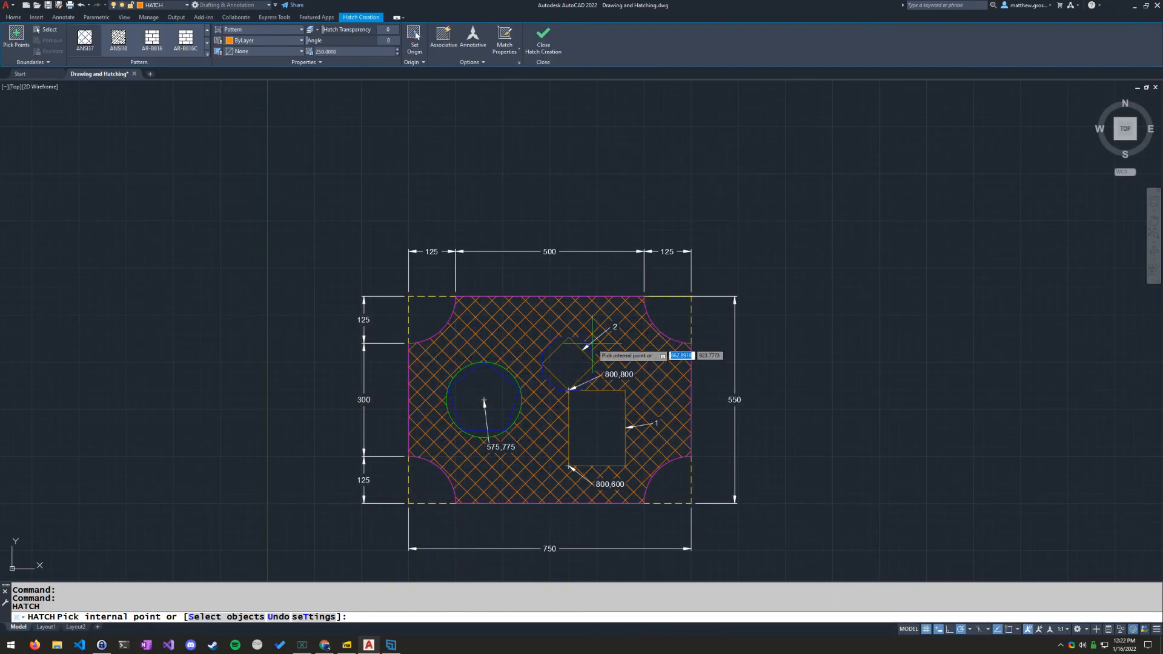
{"action": "left_click", "coordinate": [569, 367]}
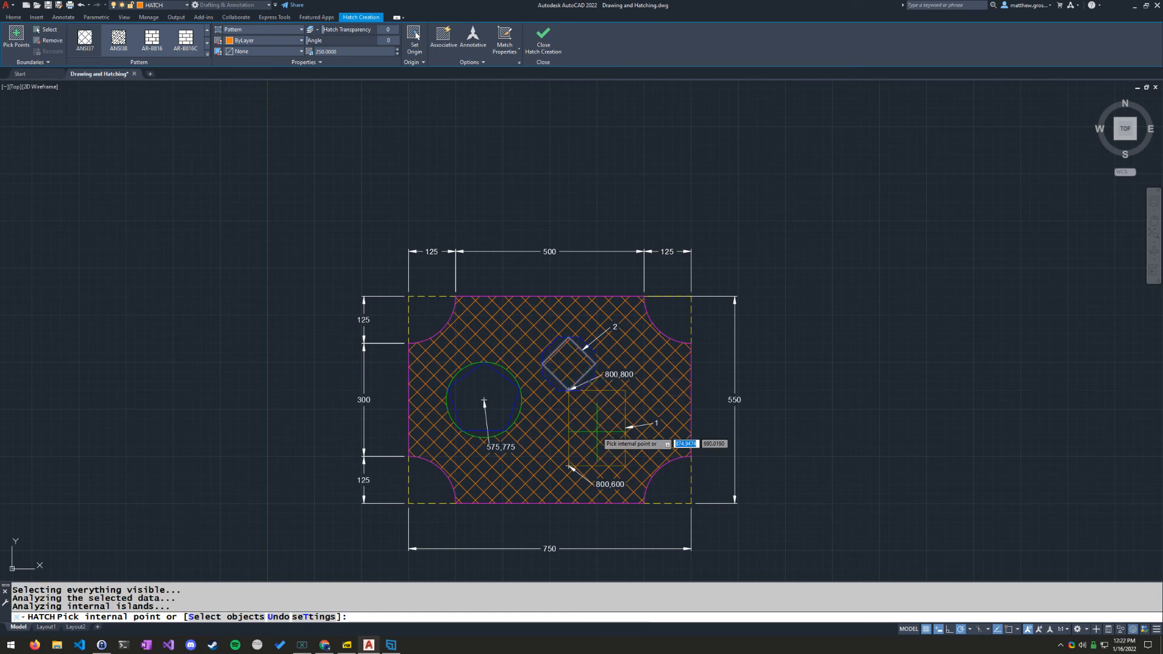
{"action": "left_click", "coordinate": [597, 431]}
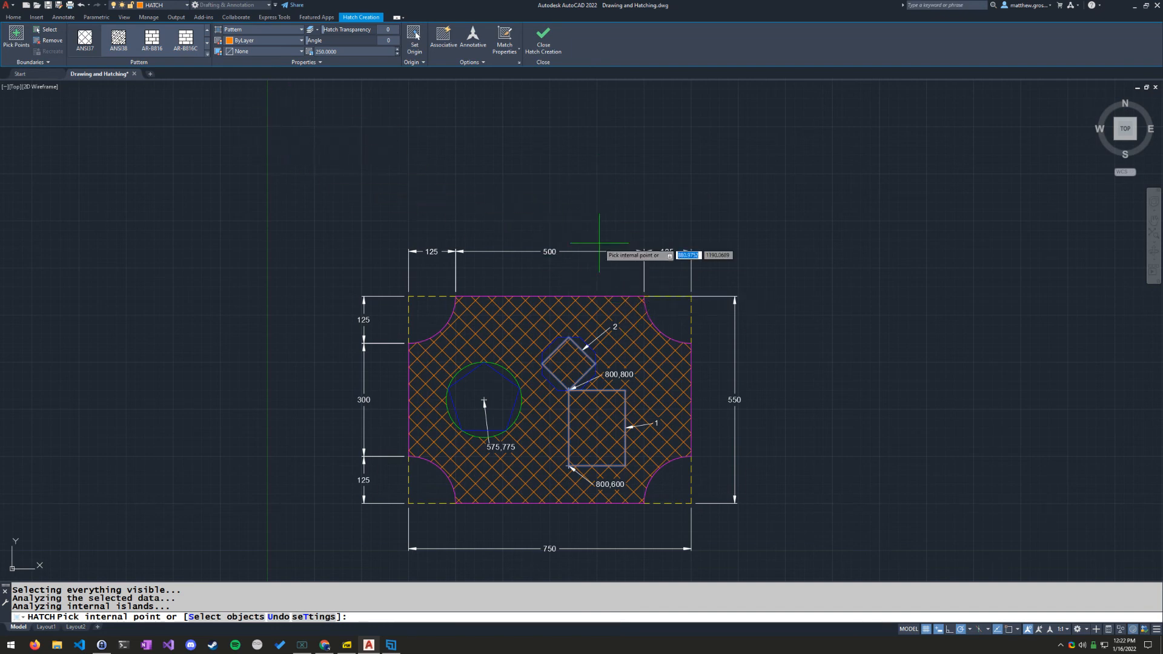
Give the rectangles' hatch the ANSI31 pattern with an angle of 315
{"action": "left_click", "coordinate": [206, 30]}
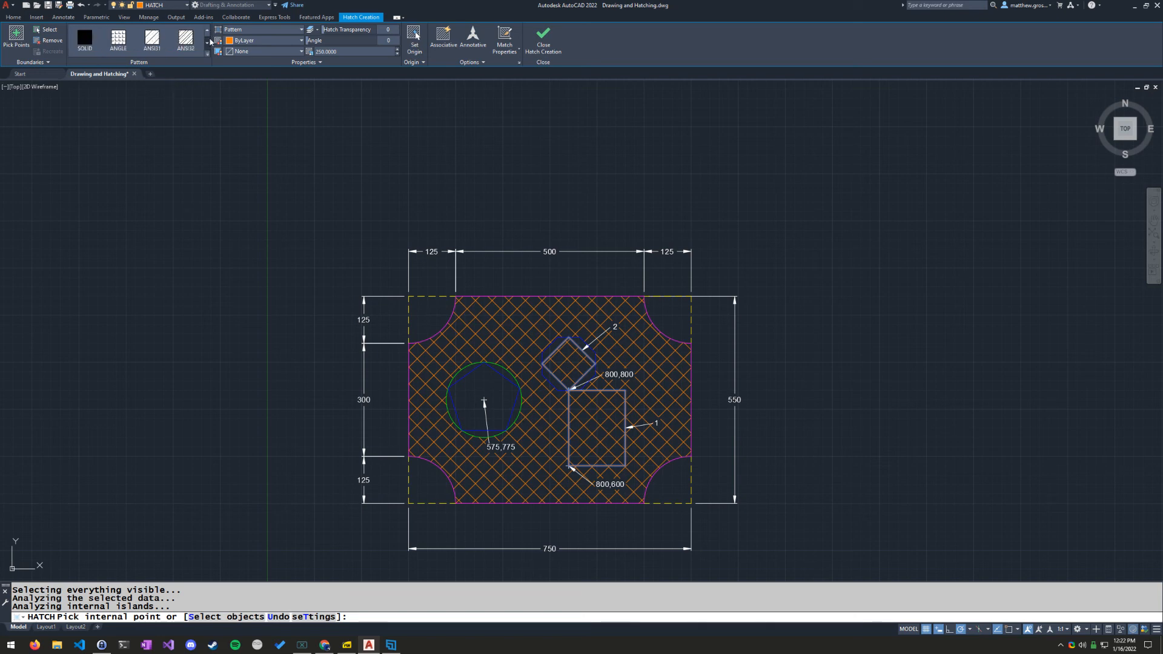
{"action": "left_click", "coordinate": [152, 40]}
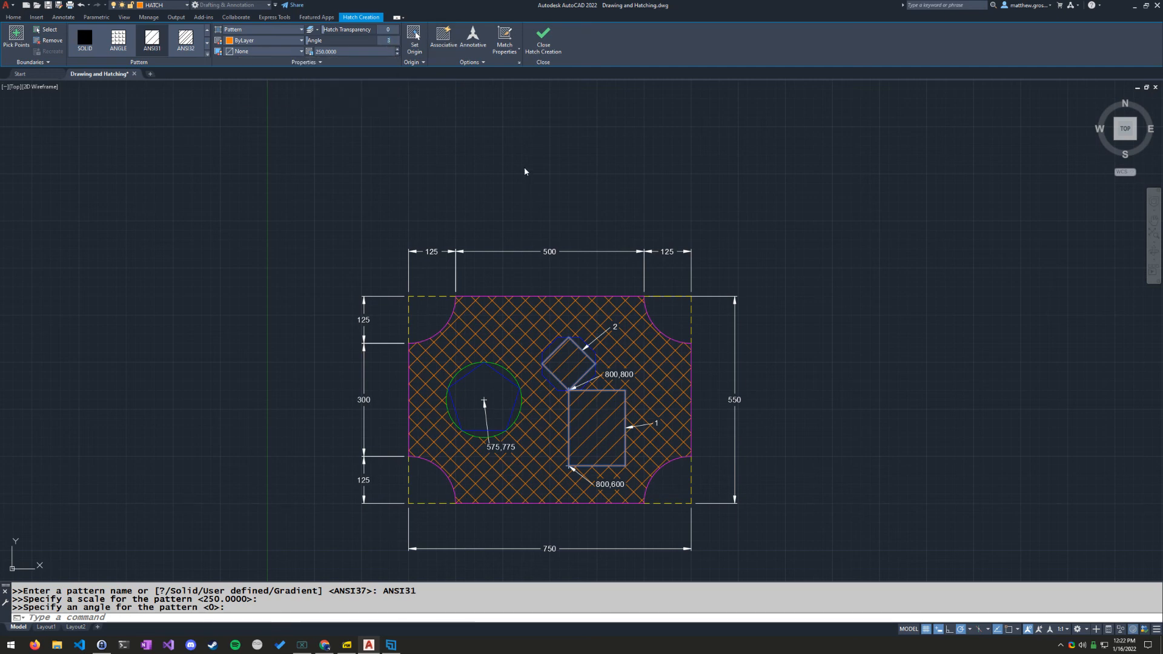
{"action": "type", "text": "15"}
{"action": "key", "text": "Return"}
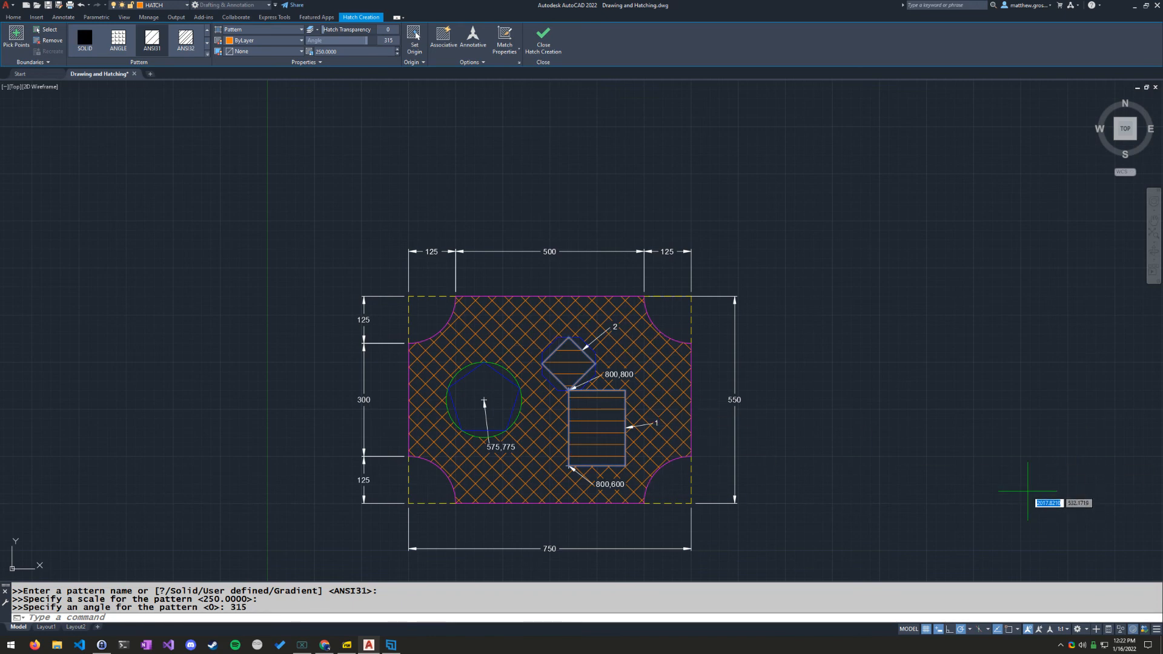
Check the required scale in the exercise PDF, set the rectangles' hatch scale to 100 in AutoCAD and finish the hatch
{"action": "key", "text": "alt+Tab"}
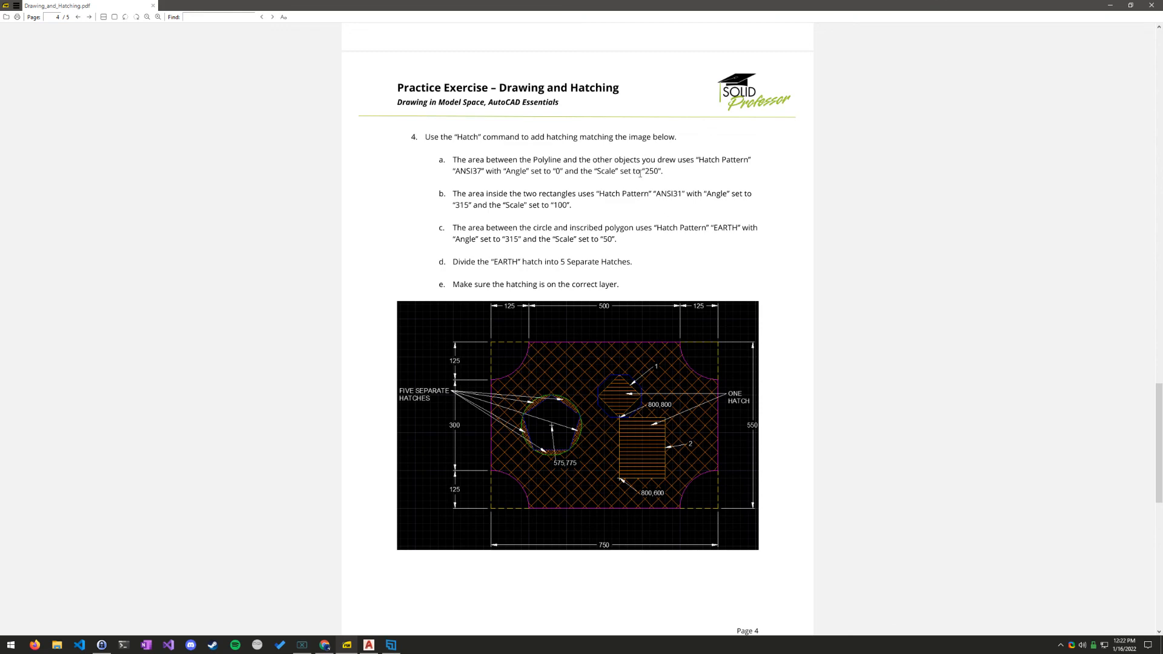
{"action": "left_click", "coordinate": [1111, 5]}
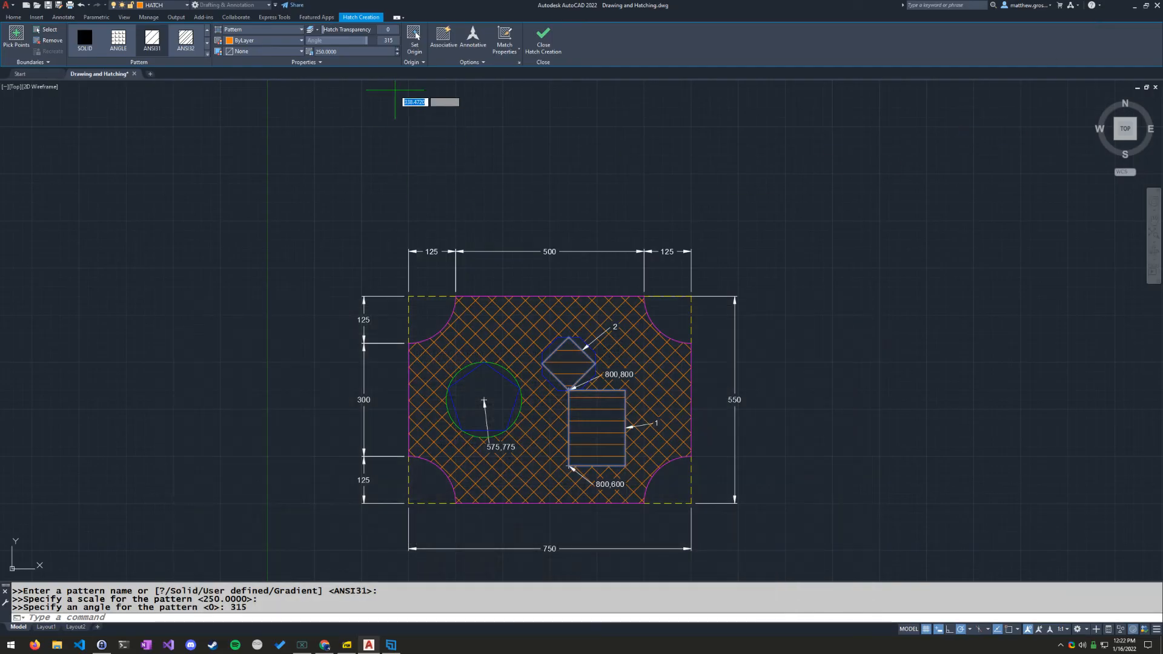
{"action": "left_click", "coordinate": [378, 52]}
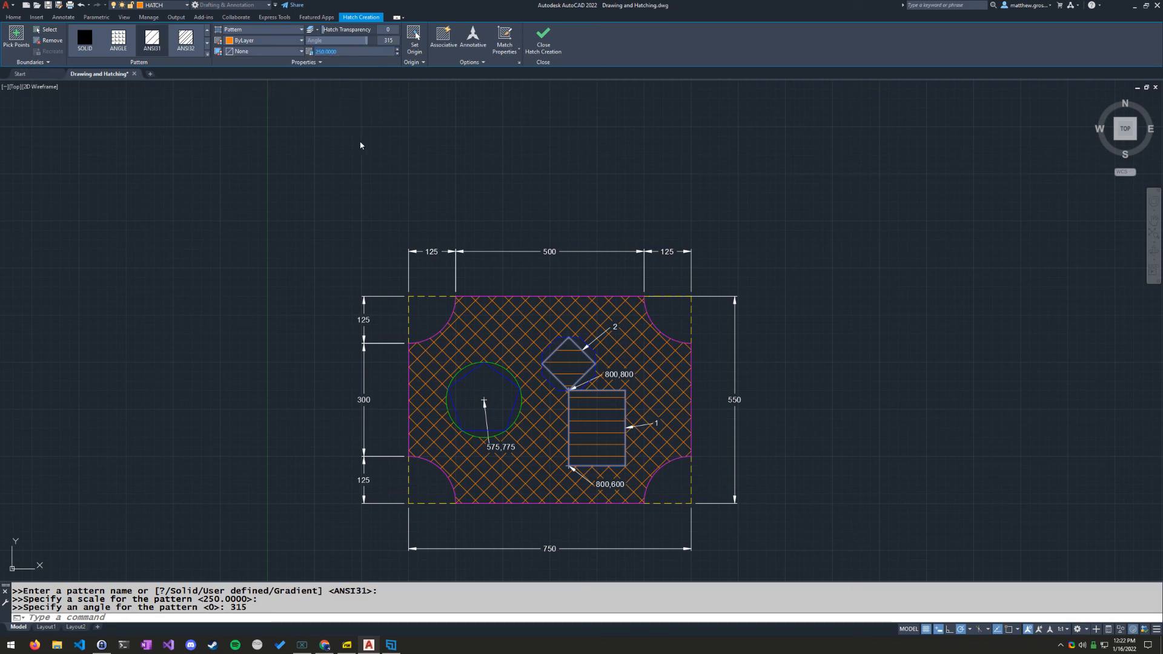
{"action": "type", "text": "100"}
{"action": "key", "text": "Return"}
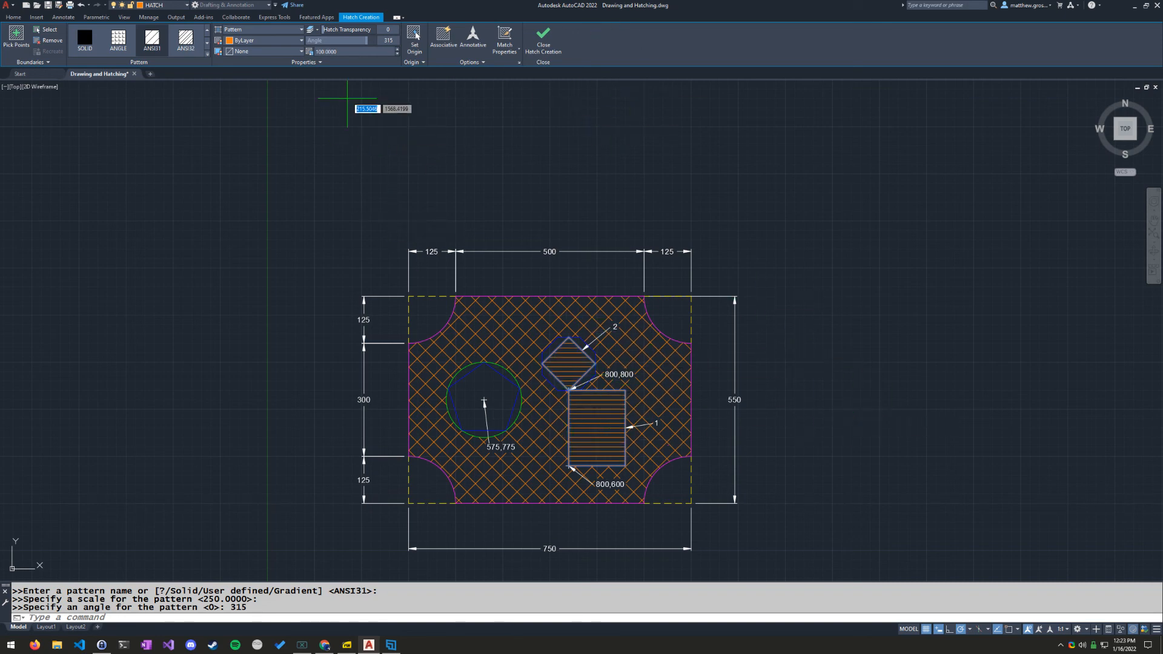
{"action": "left_click", "coordinate": [540, 49]}
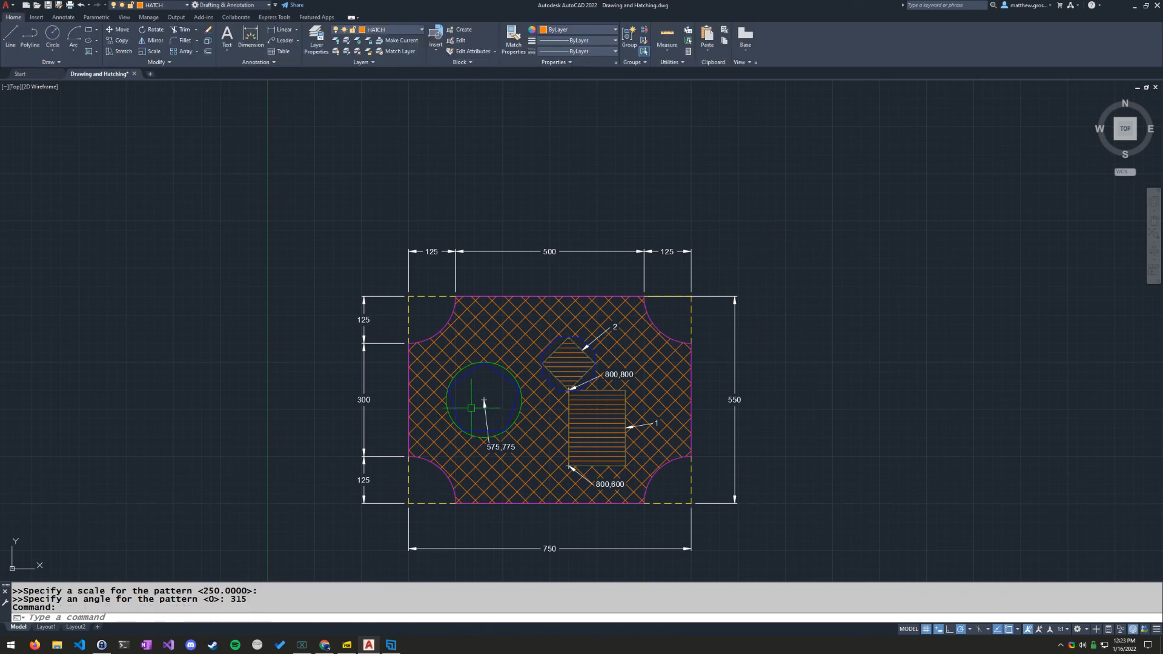
Switch to the exercise PDF and read the instructions for the hatch between the circle and the inscribed polygon
{"action": "left_click", "coordinate": [347, 645]}
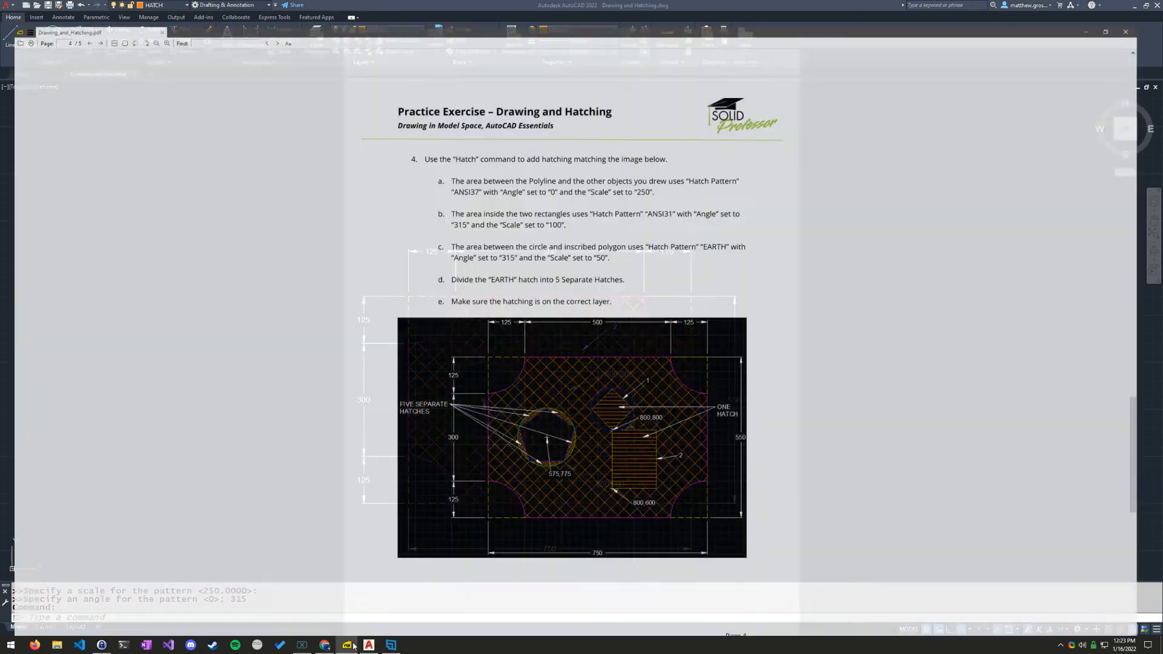
{"action": "left_click", "coordinate": [283, 261]}
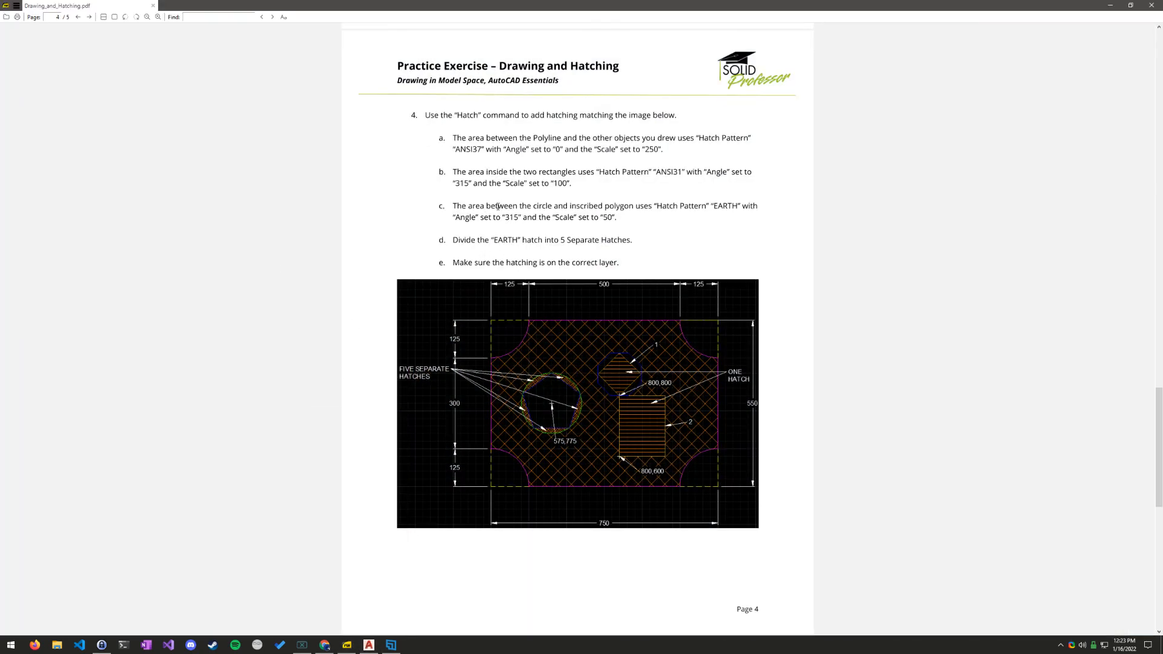
{"action": "left_click_drag", "start_coordinate": [664, 207], "coordinate": [750, 207]}
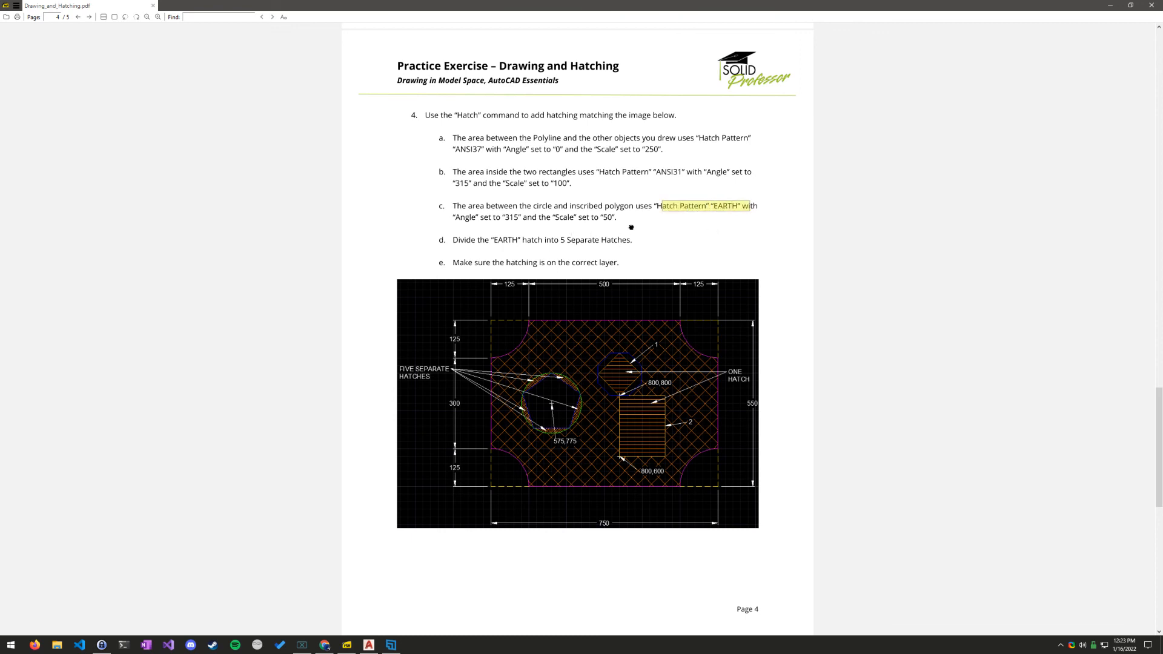
{"action": "left_click", "coordinate": [631, 228]}
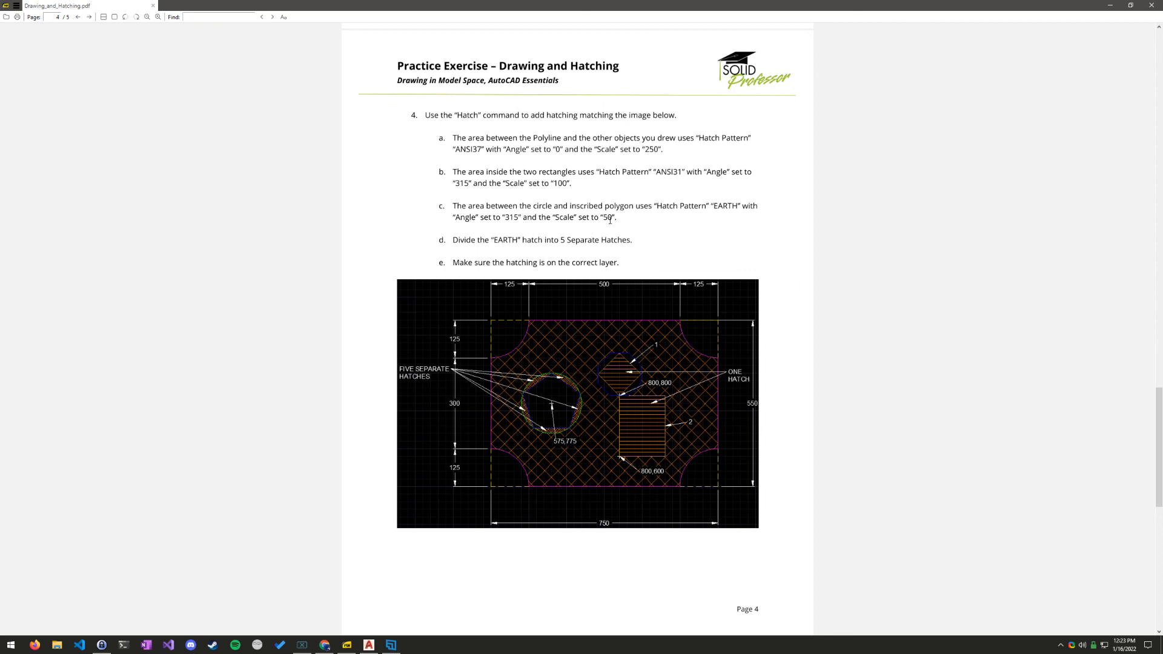
{"action": "scroll", "coordinate": [619, 220], "scroll_direction": "up", "scroll_amount": 1}
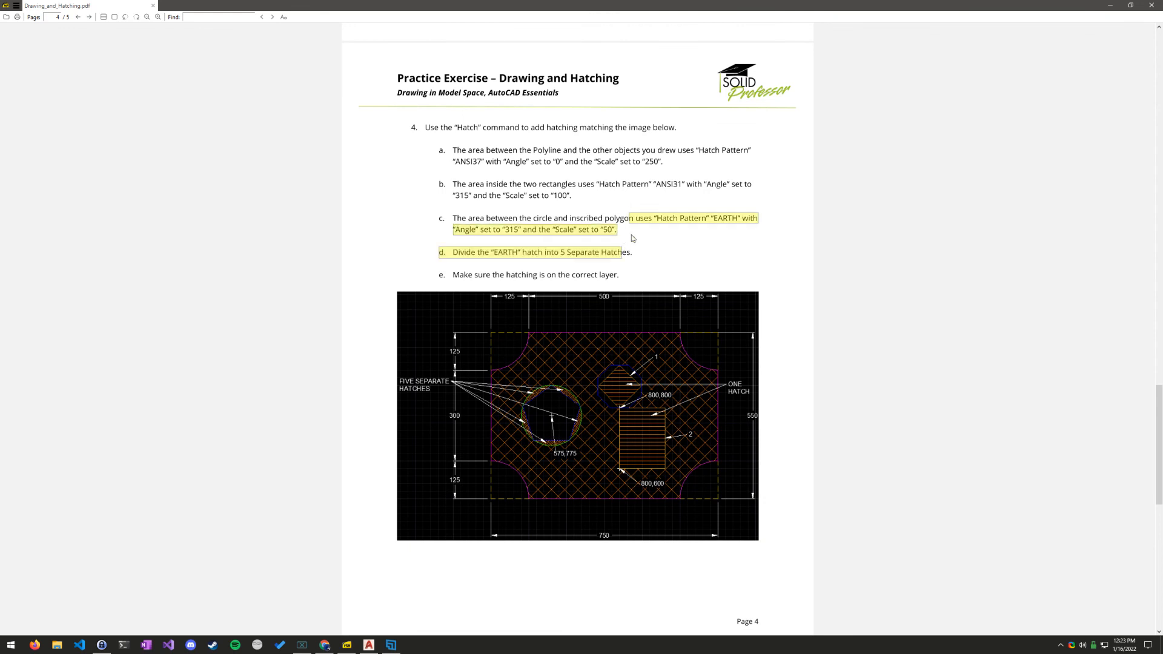
Switch to AutoCAD and start one hatch covering the five areas between the circle and the inscribed pentagon
{"action": "left_click", "coordinate": [369, 644]}
{"action": "scroll", "coordinate": [476, 422], "scroll_direction": "up", "scroll_amount": 8}
{"action": "scroll", "coordinate": [515, 395], "scroll_direction": "down", "scroll_amount": 2}
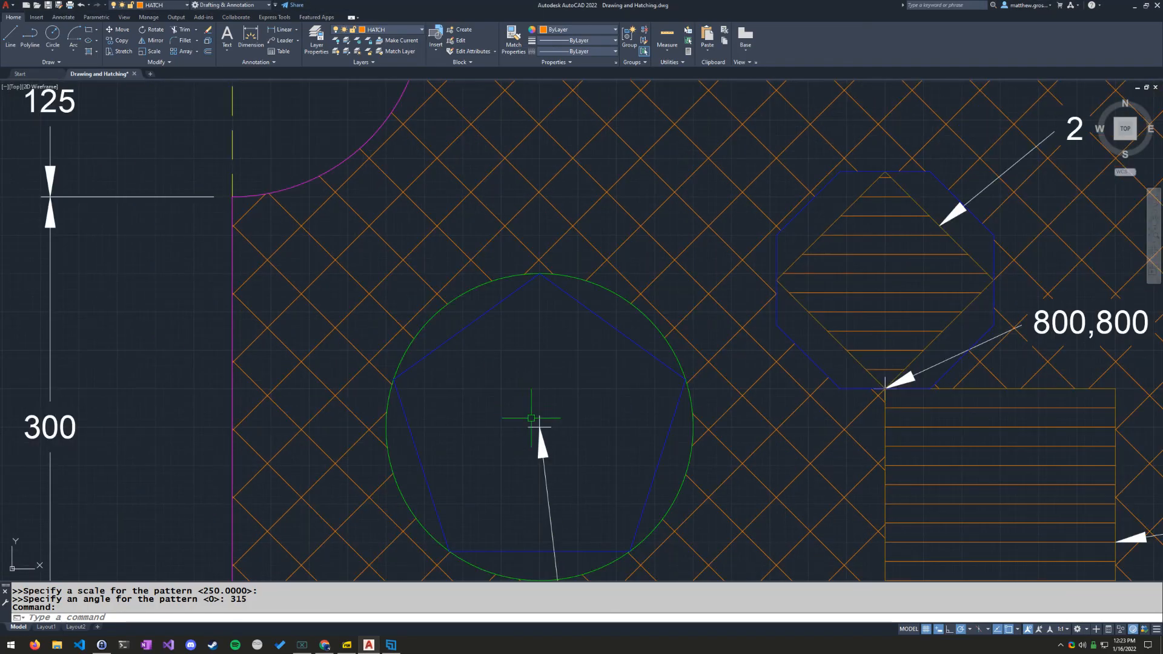
{"action": "middle_click_drag", "start_coordinate": [533, 411], "coordinate": [525, 321]}
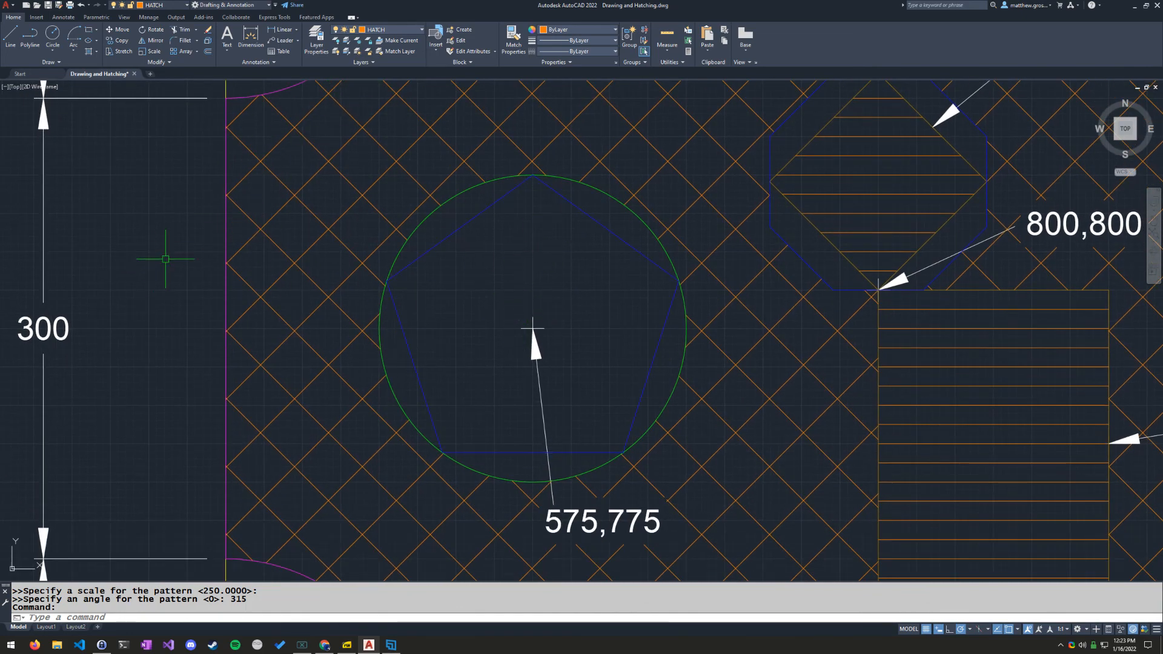
{"action": "type", "text": "h"}
{"action": "key", "text": "Return"}
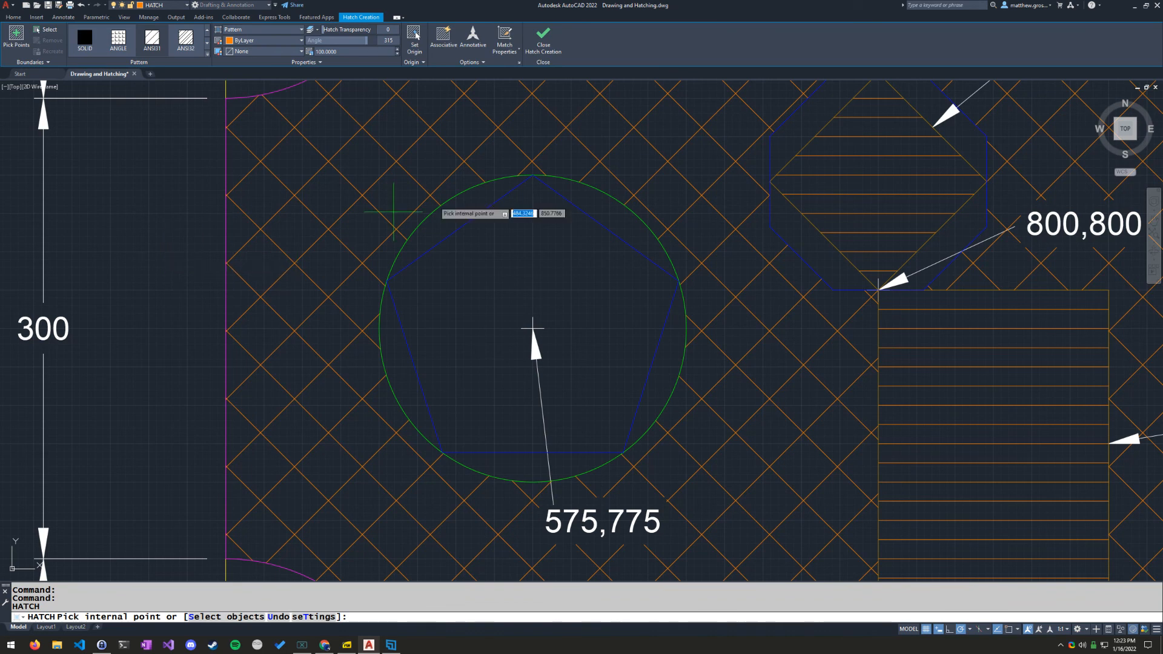
{"action": "left_click", "coordinate": [460, 204]}
{"action": "left_click", "coordinate": [606, 220]}
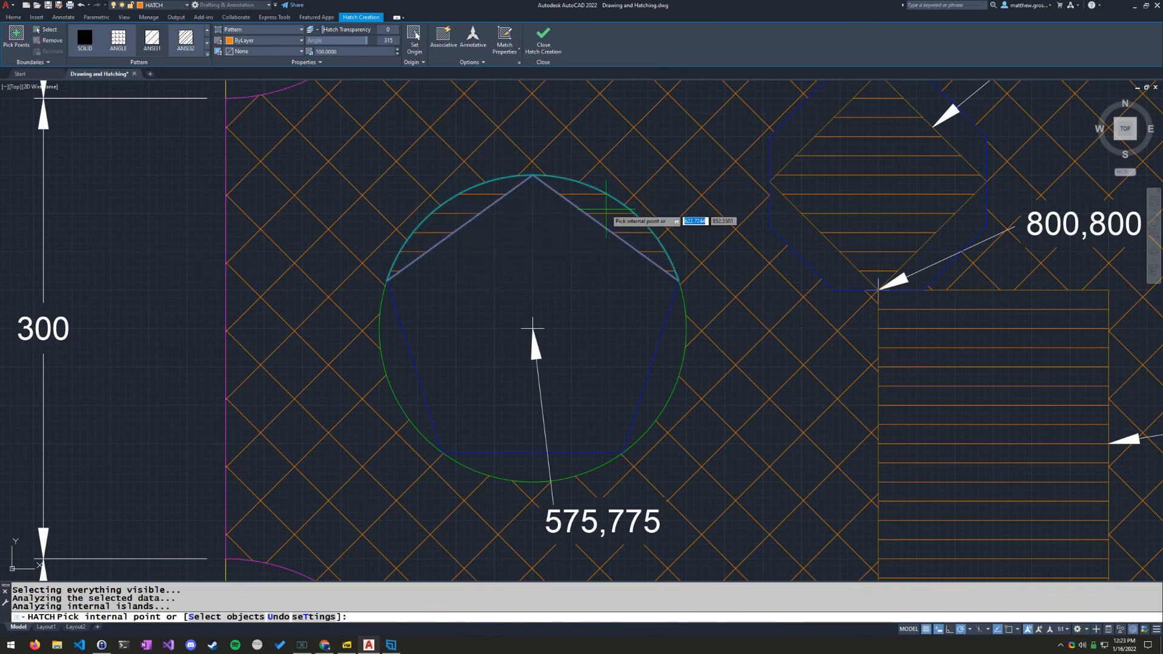
{"action": "left_click", "coordinate": [666, 350]}
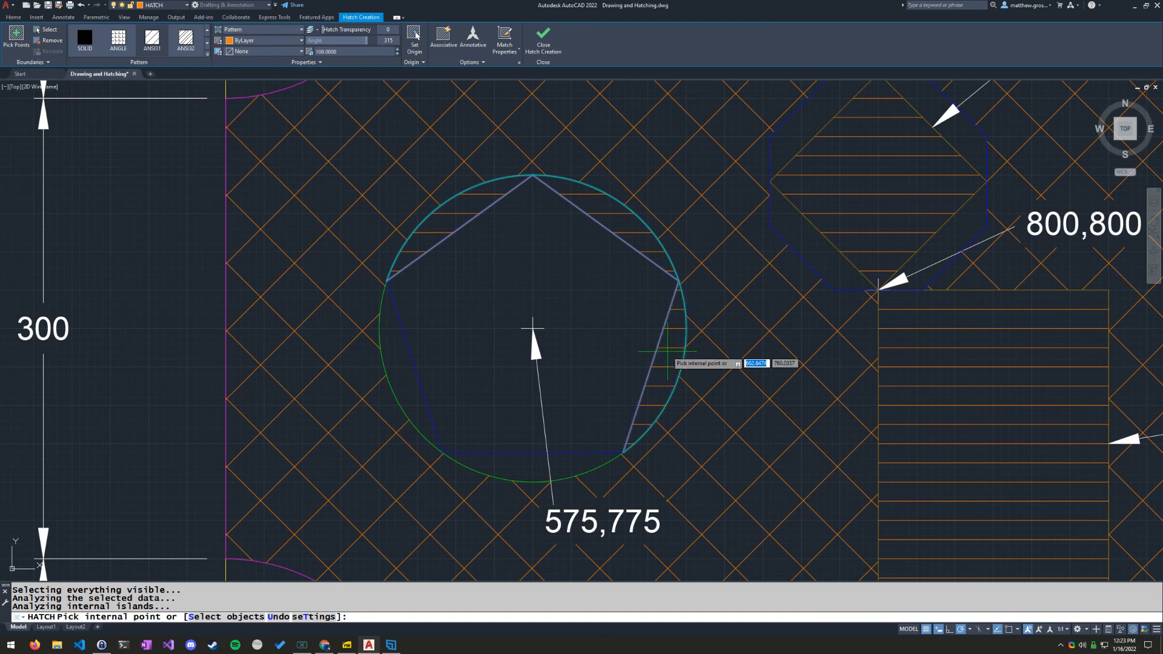
{"action": "left_click", "coordinate": [413, 394]}
{"action": "left_click", "coordinate": [521, 466]}
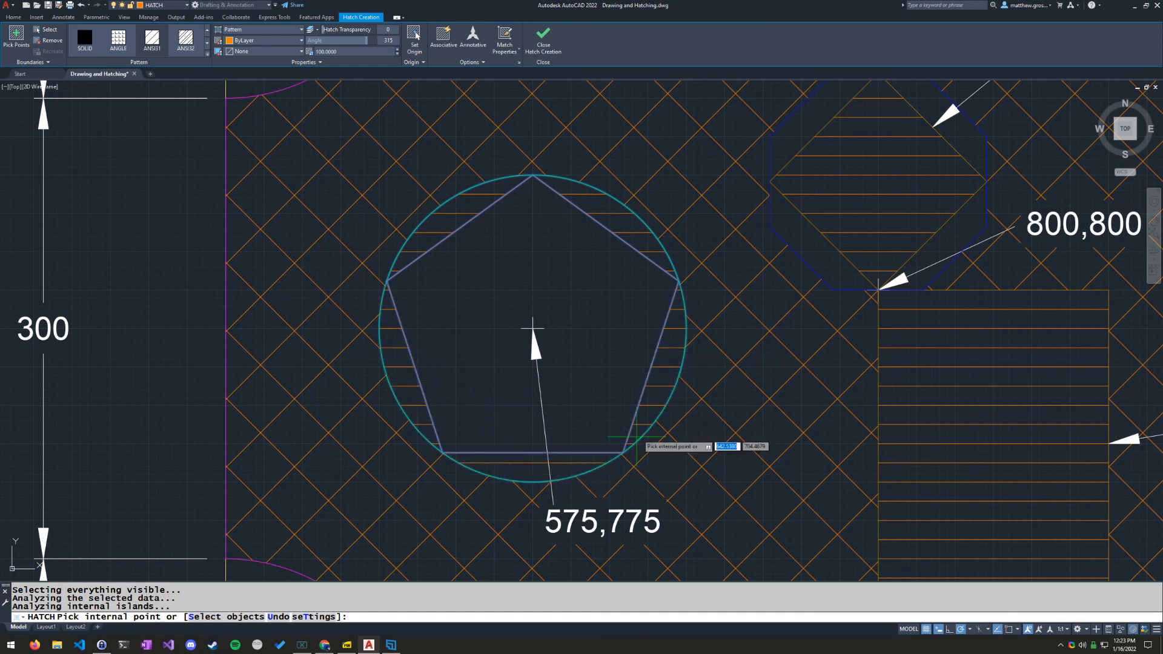
{"action": "left_click", "coordinate": [490, 308]}
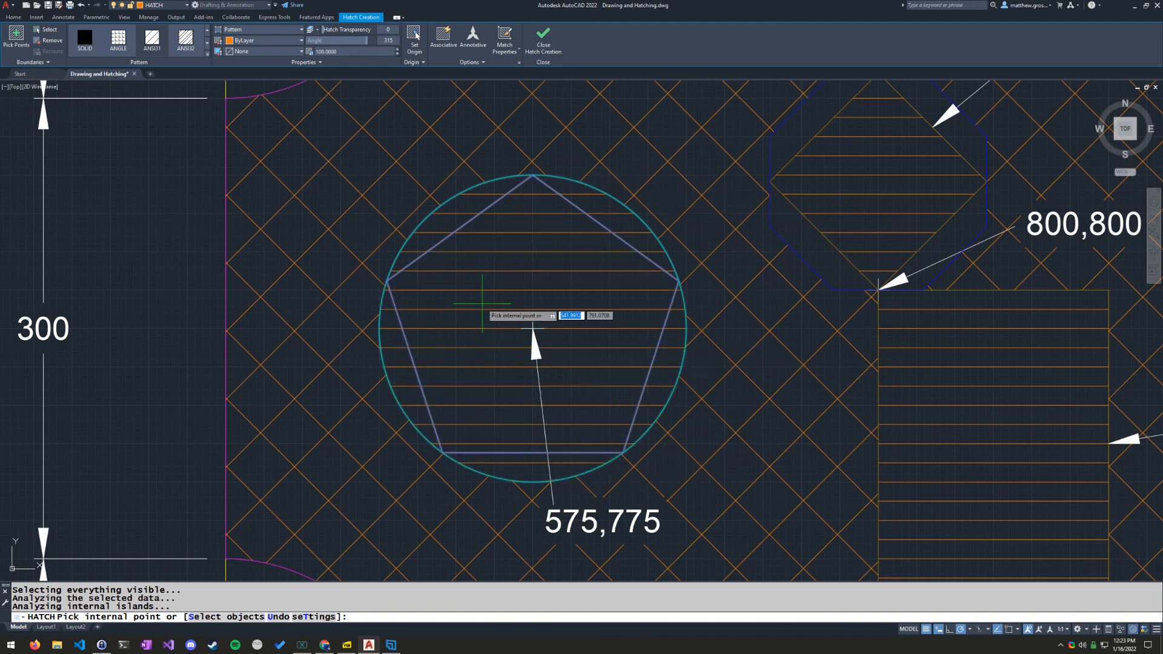
Give the hatch between the circle and the pentagon the EARTH pattern
{"action": "left_click", "coordinate": [207, 43]}
{"action": "left_click", "coordinate": [208, 43]}
{"action": "left_click", "coordinate": [207, 43]}
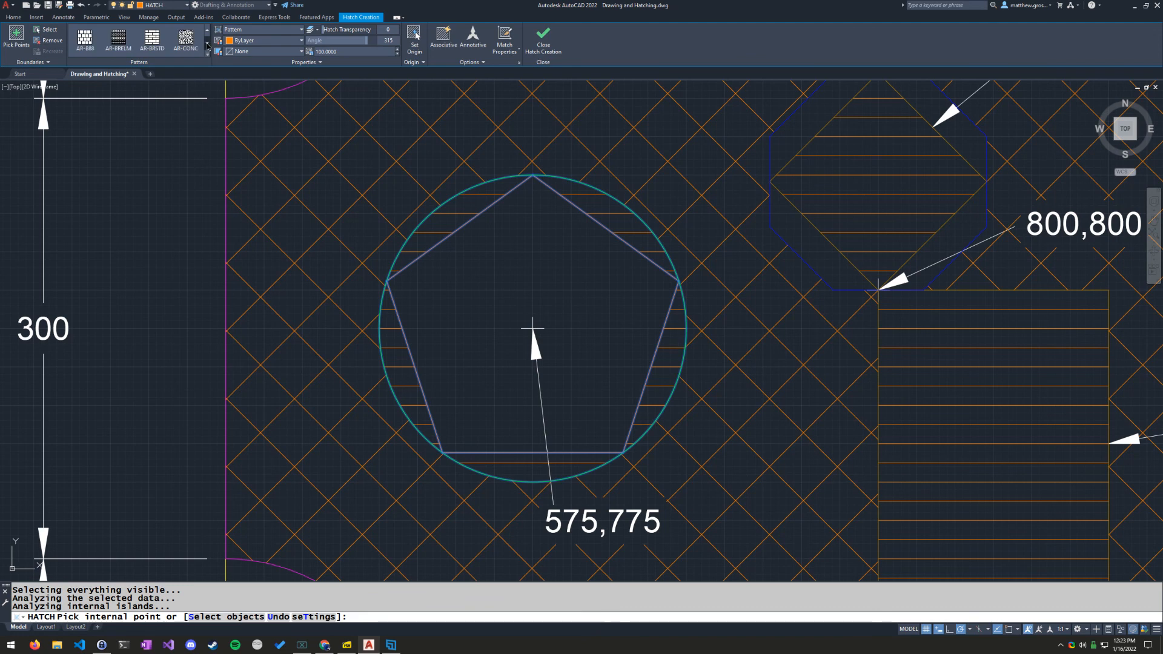
{"action": "left_click", "coordinate": [207, 43]}
{"action": "left_click", "coordinate": [208, 43]}
{"action": "left_click", "coordinate": [208, 43]}
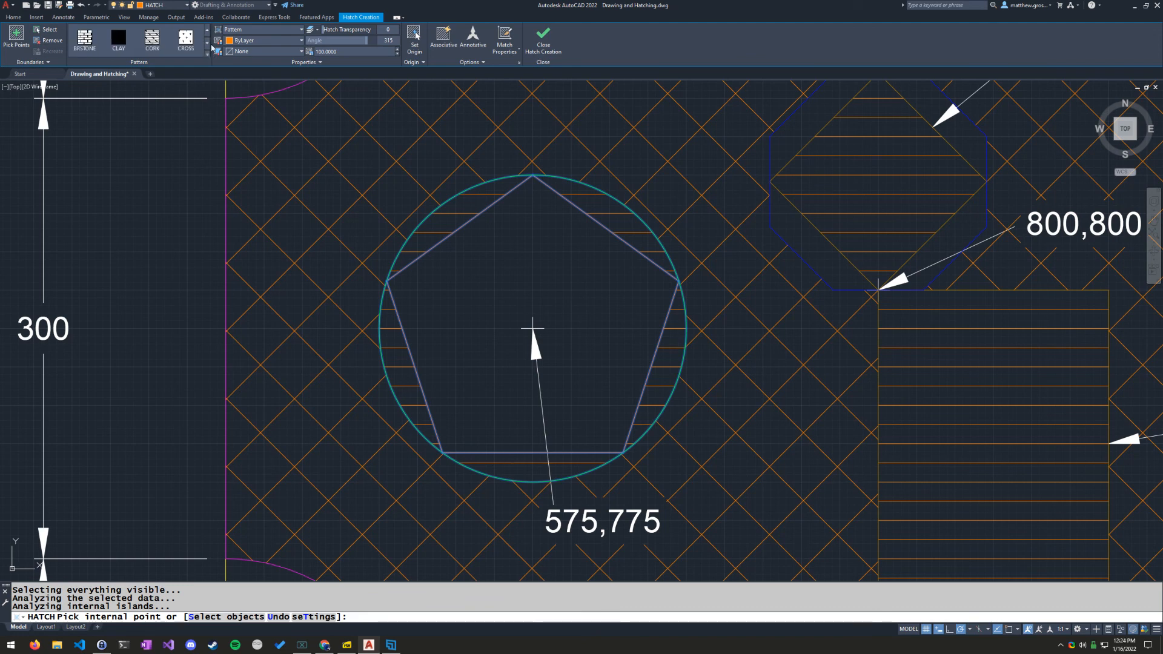
{"action": "left_click", "coordinate": [208, 43]}
{"action": "left_click", "coordinate": [151, 50]}
{"action": "left_click", "coordinate": [186, 40]}
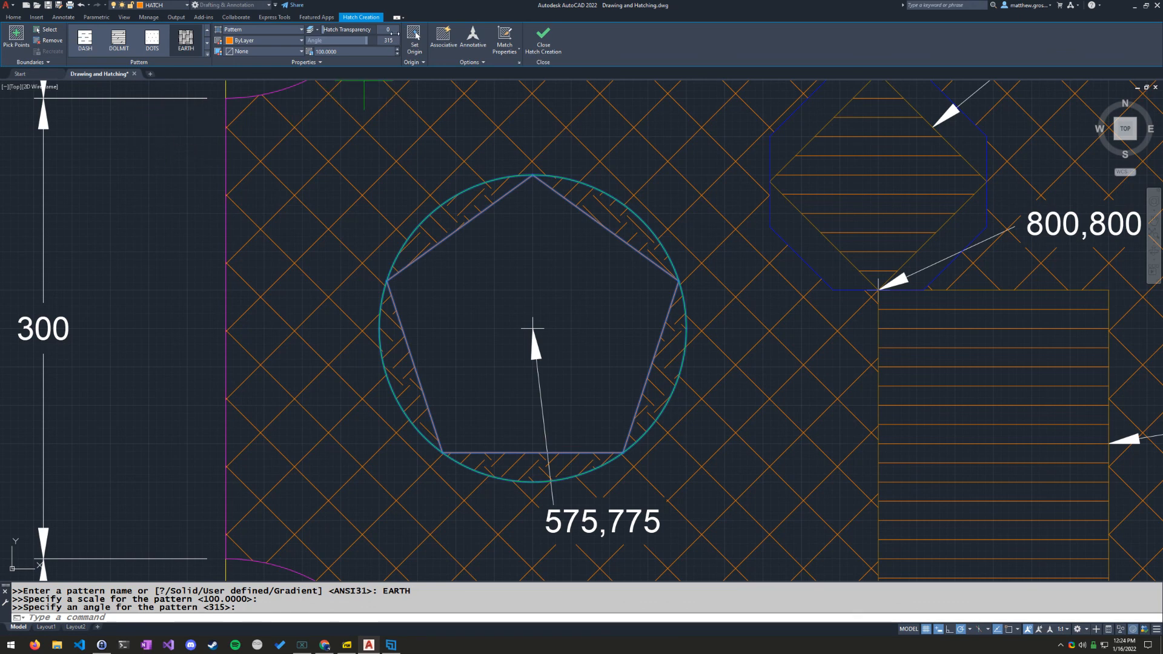
Set the EARTH hatch's scale to 50 and finish the hatch
{"action": "left_click", "coordinate": [332, 52]}
{"action": "type", "text": "50"}
{"action": "key", "text": "Return"}
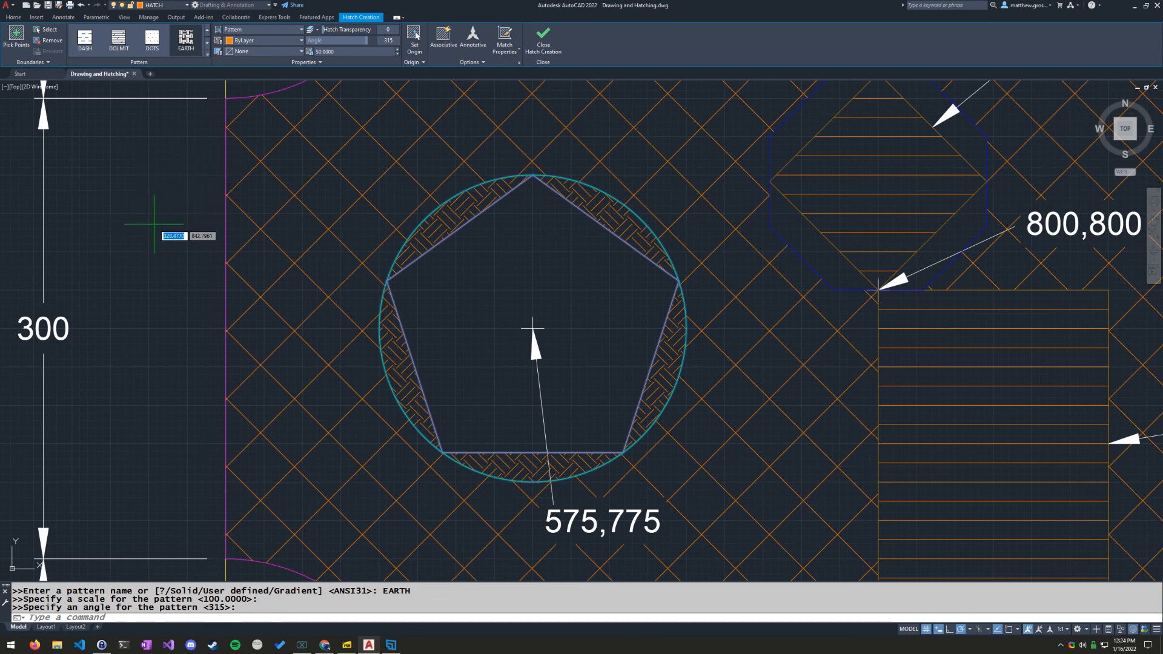
{"action": "scroll", "coordinate": [161, 252], "scroll_direction": "down", "scroll_amount": 4}
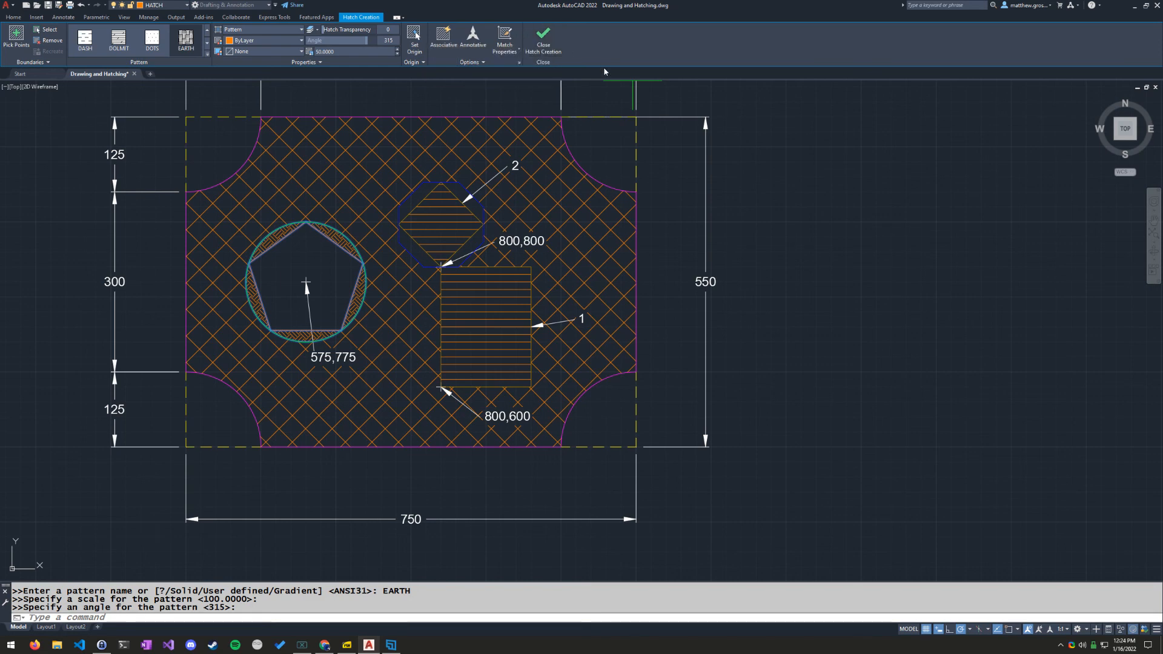
{"action": "left_click", "coordinate": [550, 35]}
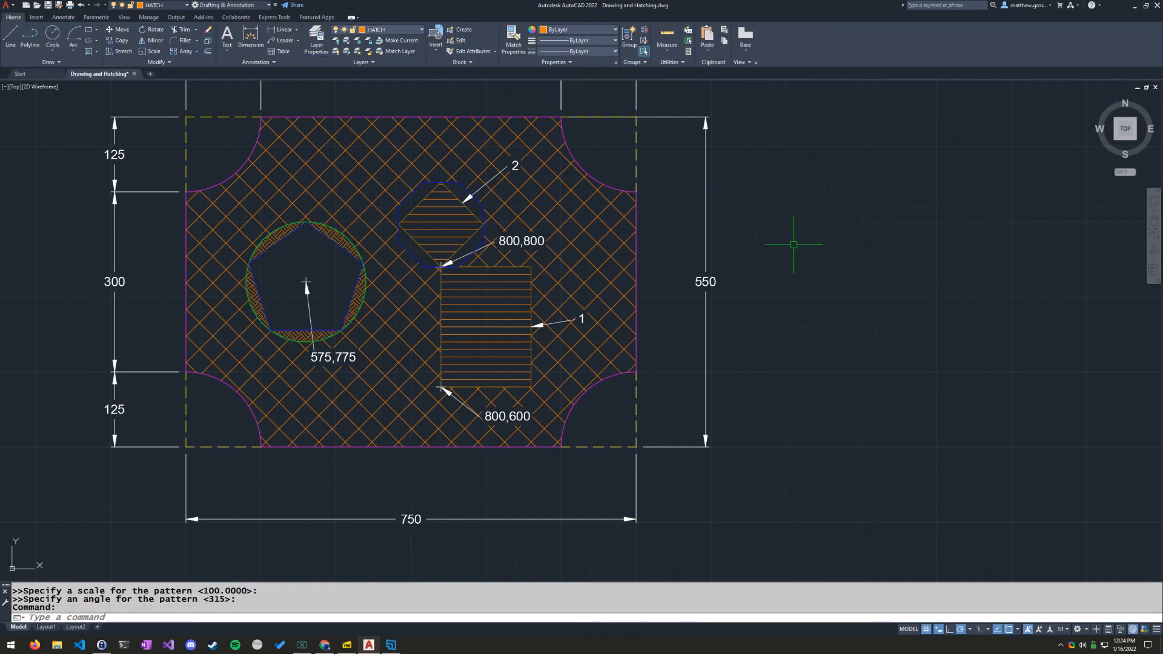
{"action": "left_click", "coordinate": [1155, 242]}
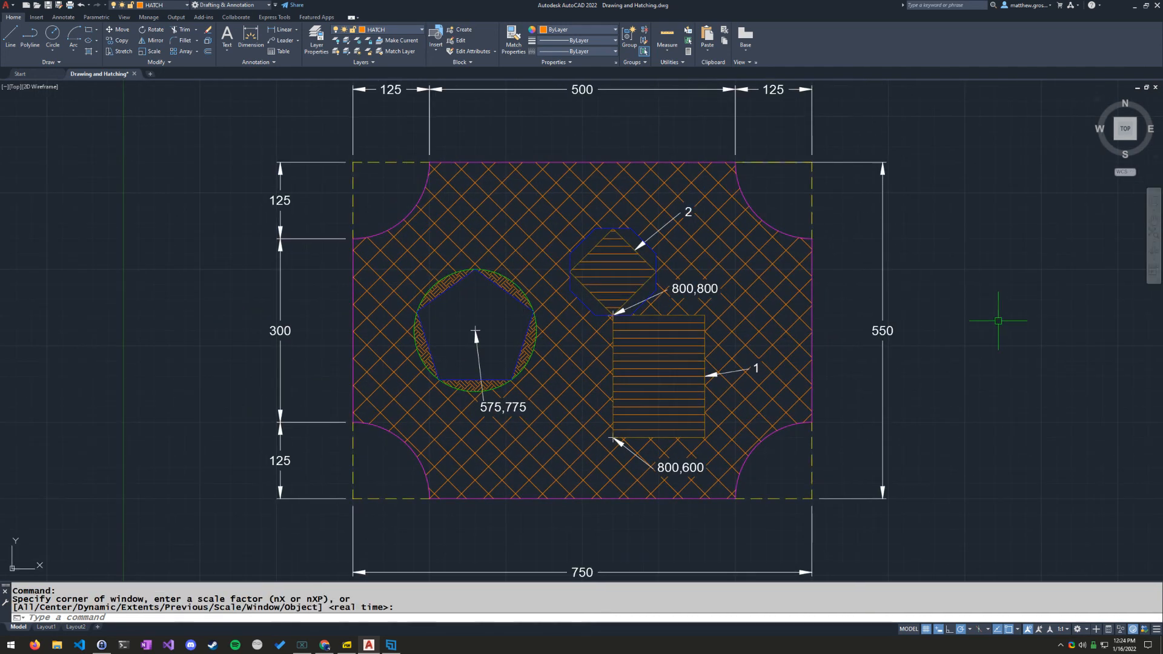